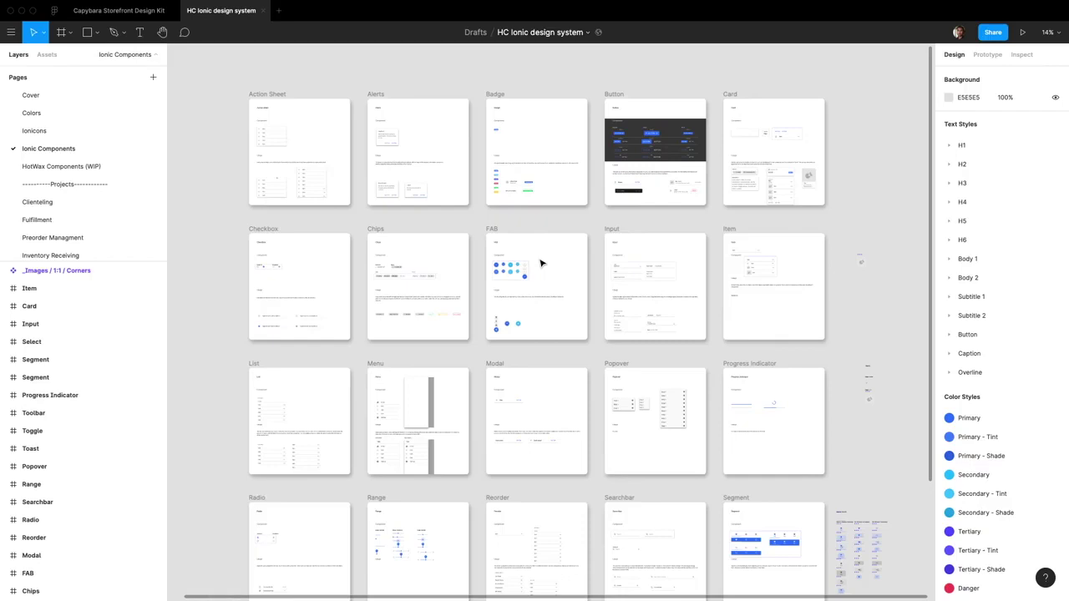
- Search the Figma Community for "ionic"
left_click(55, 10)
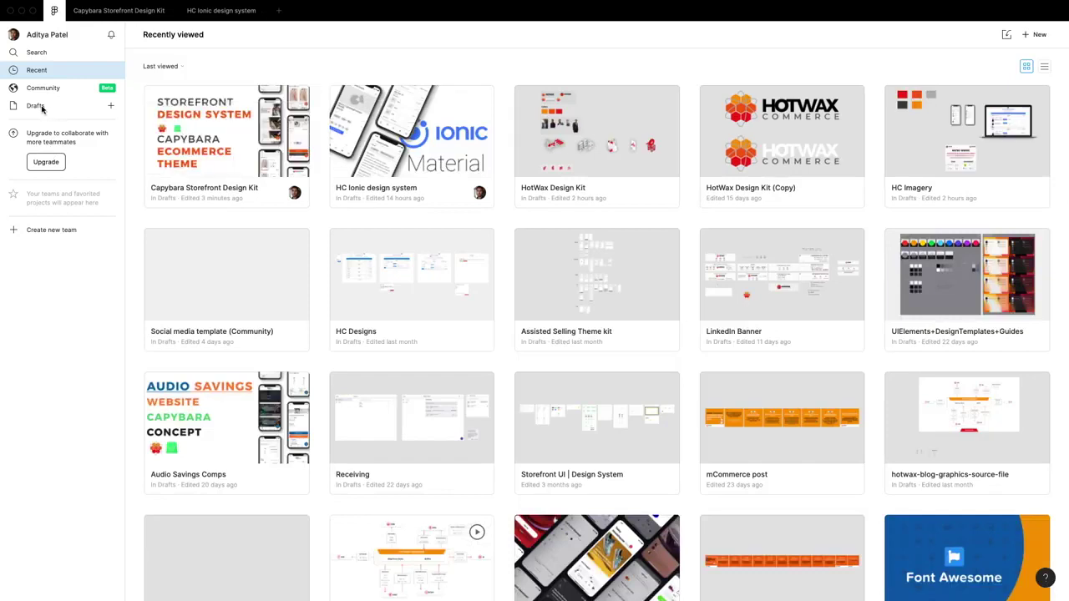
left_click(43, 88)
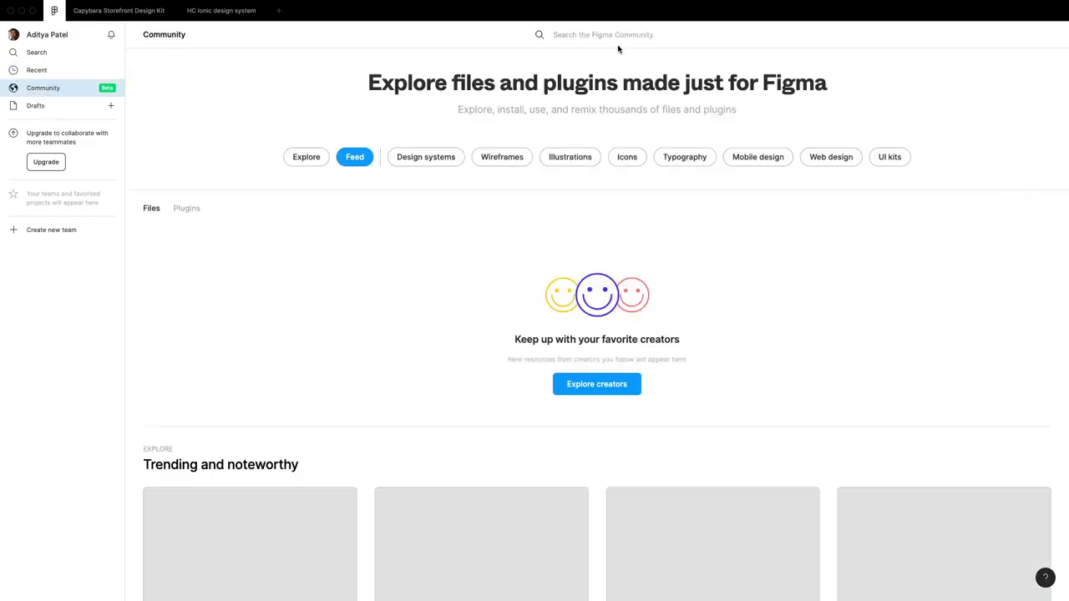
left_click(620, 39)
type("ionic")
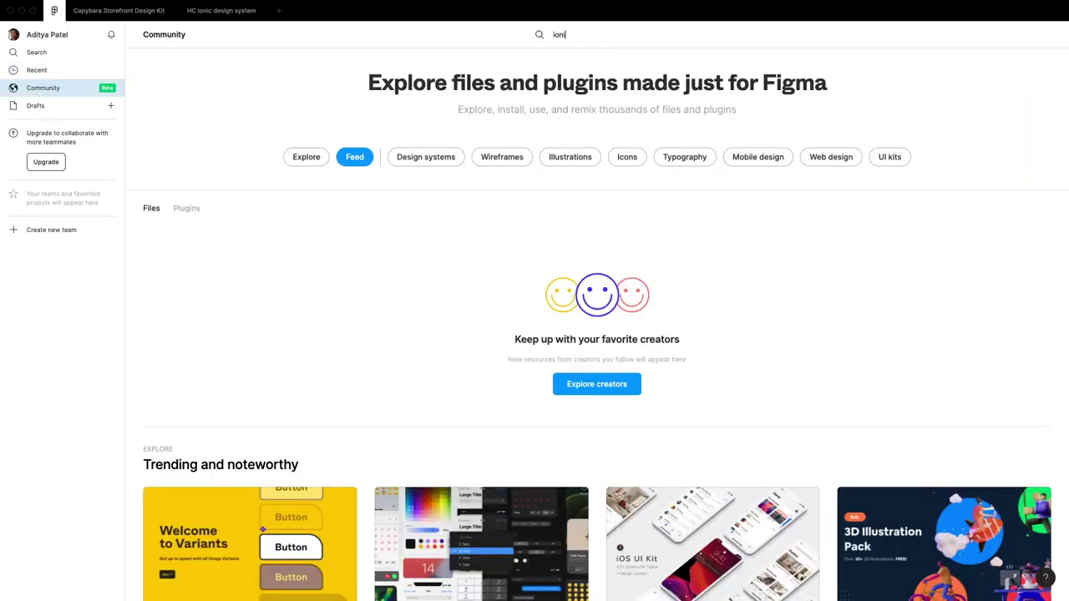
key("Return")
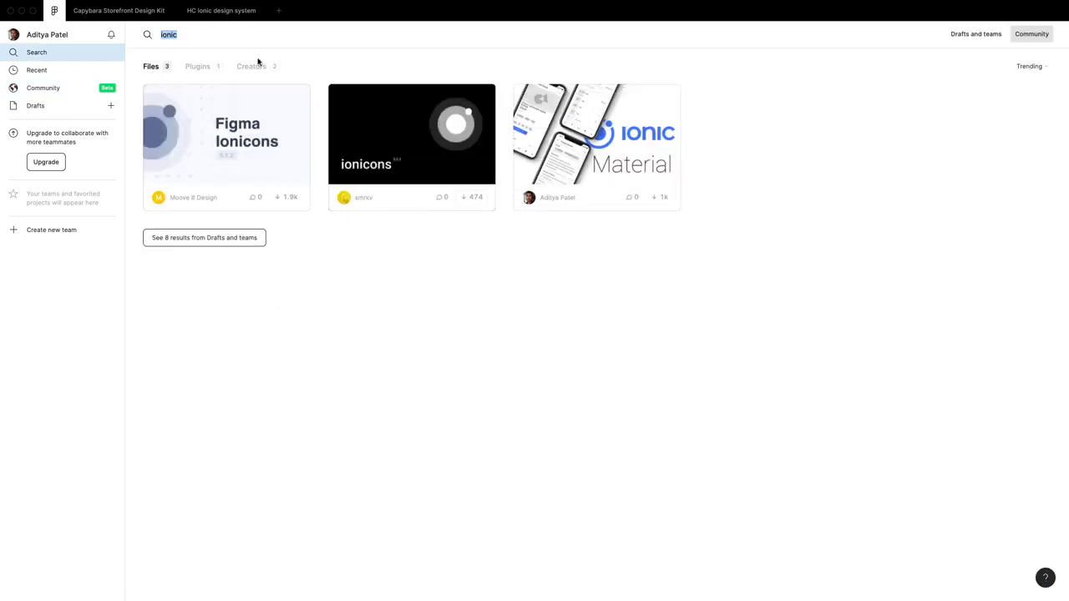
- Open the Ionic 5 Material UI Kit community page and review its description and details
left_click(641, 156)
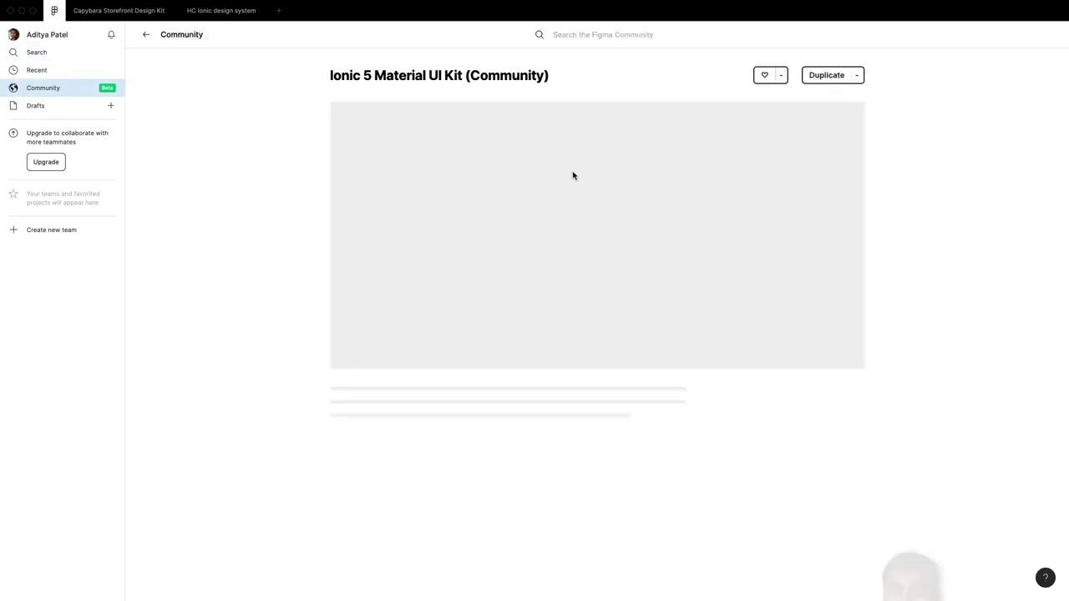
scroll(623, 360, "down", 4)
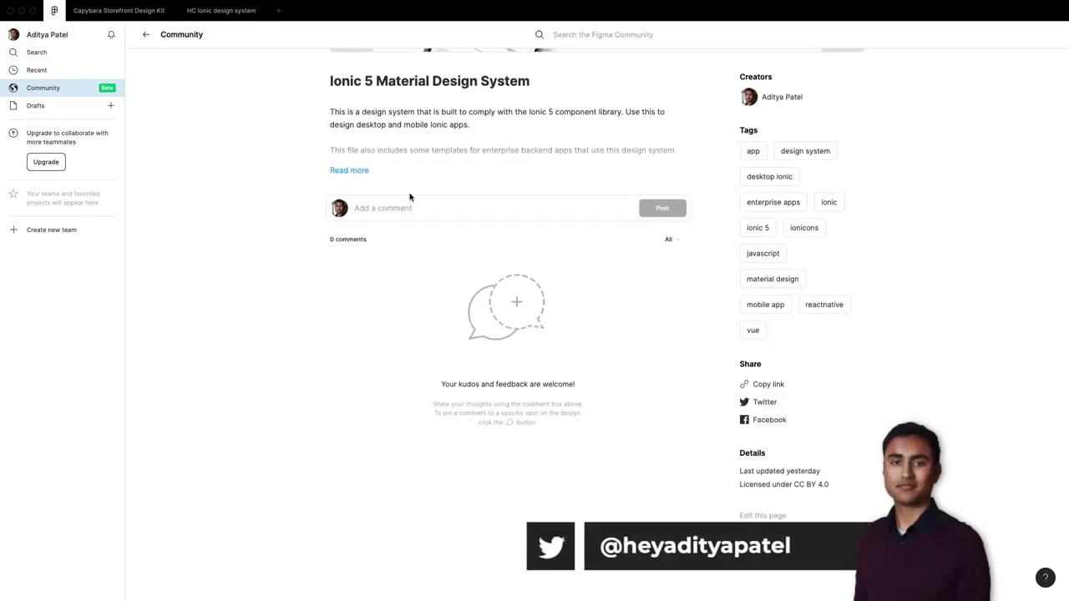
scroll(417, 200, "up", 4)
- Switch to the open HC Ionic design system file and look through its list of pages
left_click(201, 15)
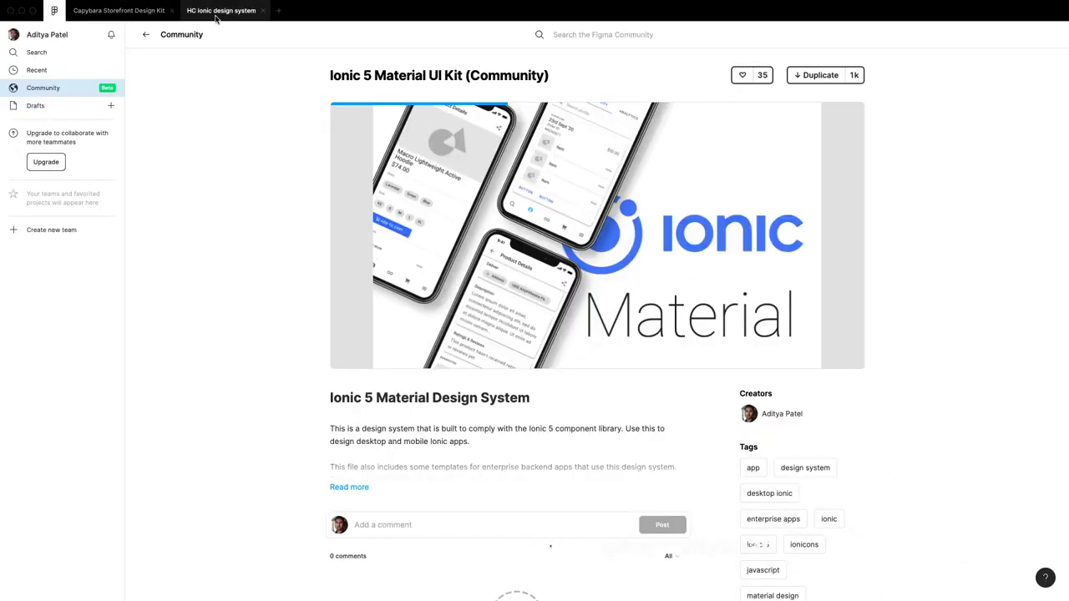
left_click(215, 14)
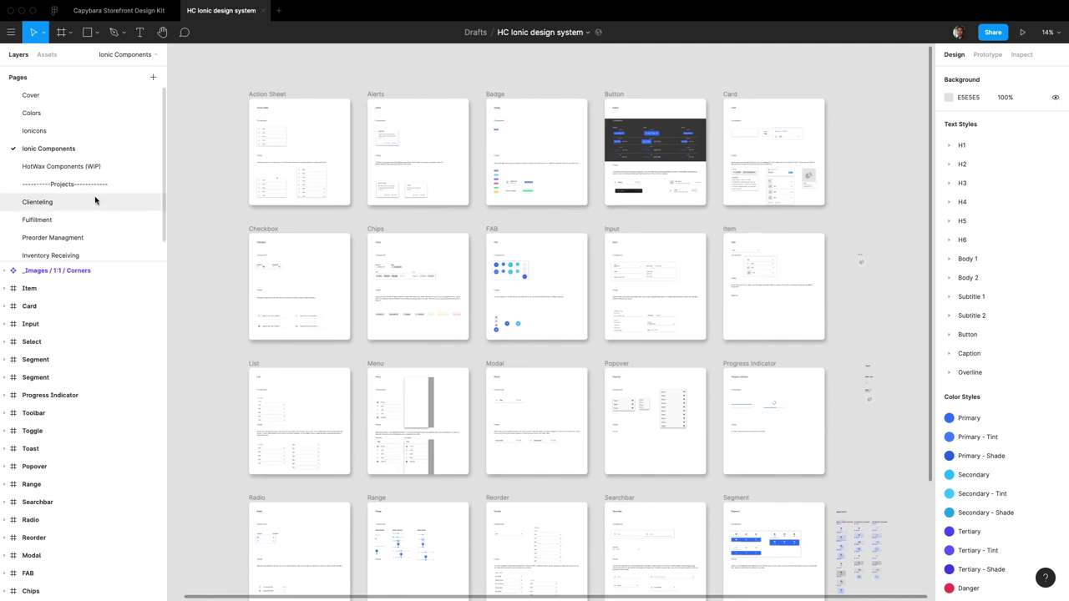
scroll(105, 194, "down", 1)
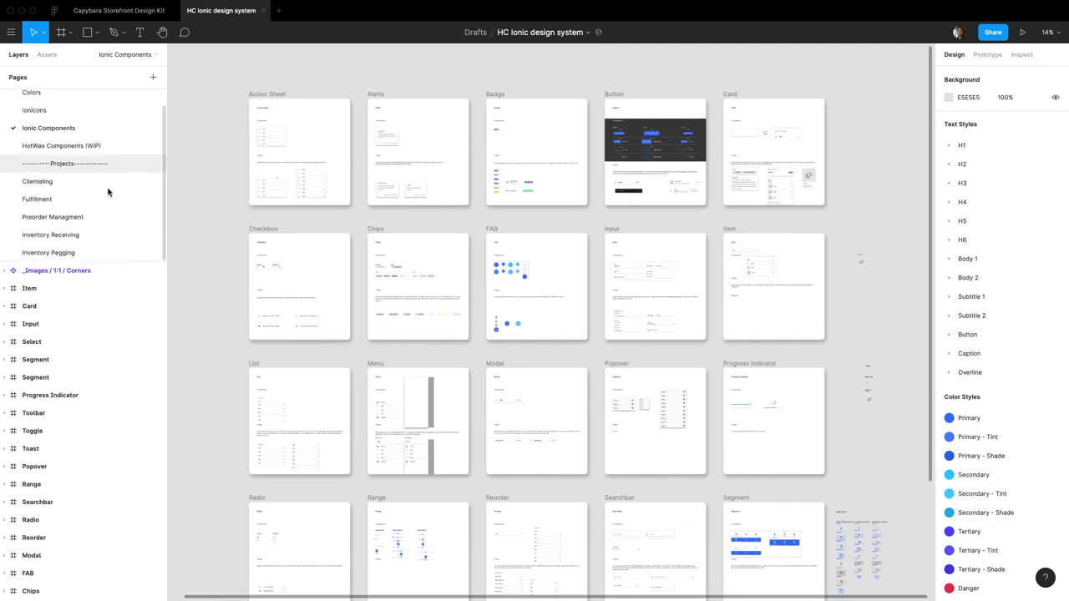
scroll(84, 194, "up", 1)
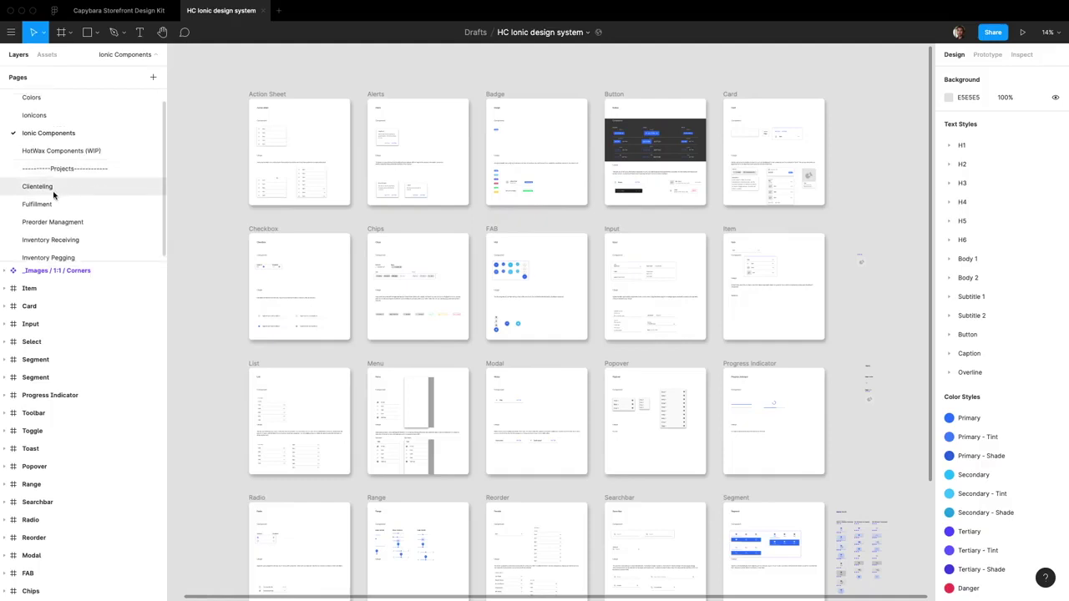
scroll(155, 189, "down", 1)
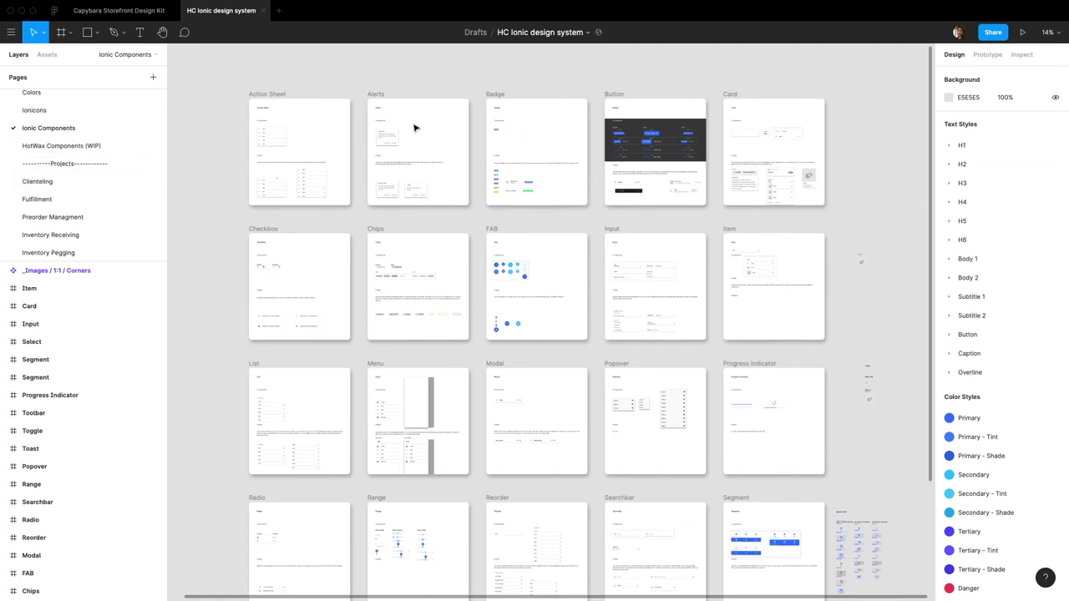
- Examine the component frames on the Ionic Components page, from Action Sheet through Toolbar
scroll(446, 174, "down", 1)
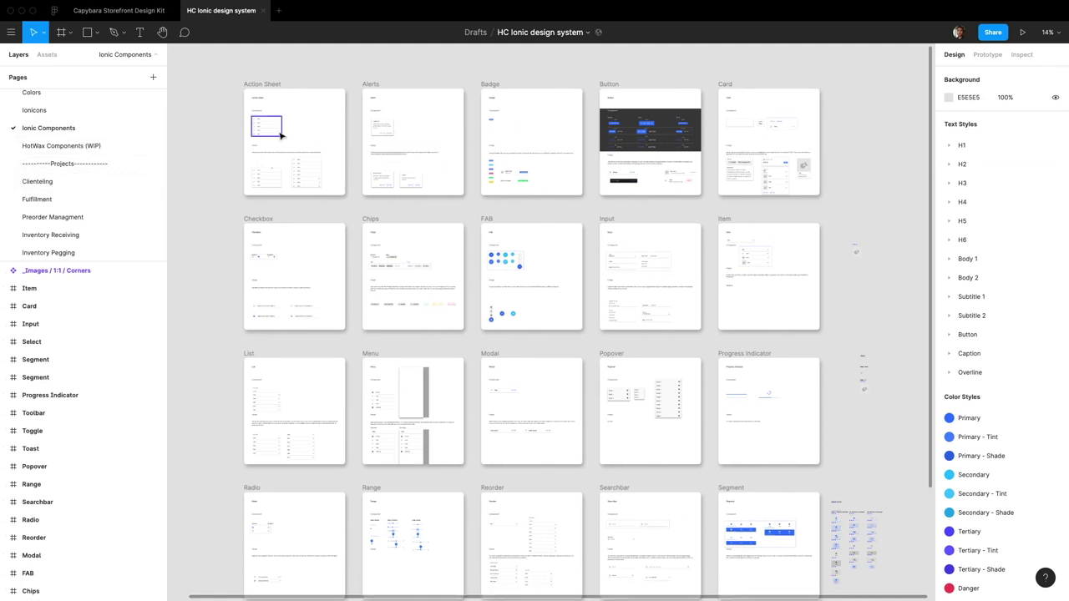
scroll(270, 134, "up", 5)
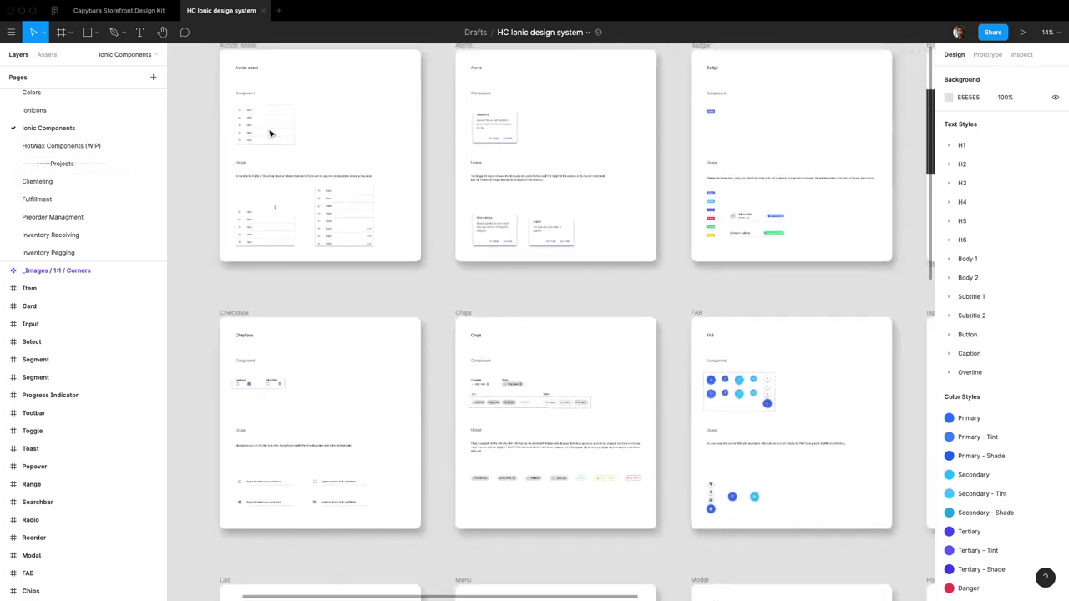
scroll(270, 134, "down", 4)
scroll(270, 133, "right", 3)
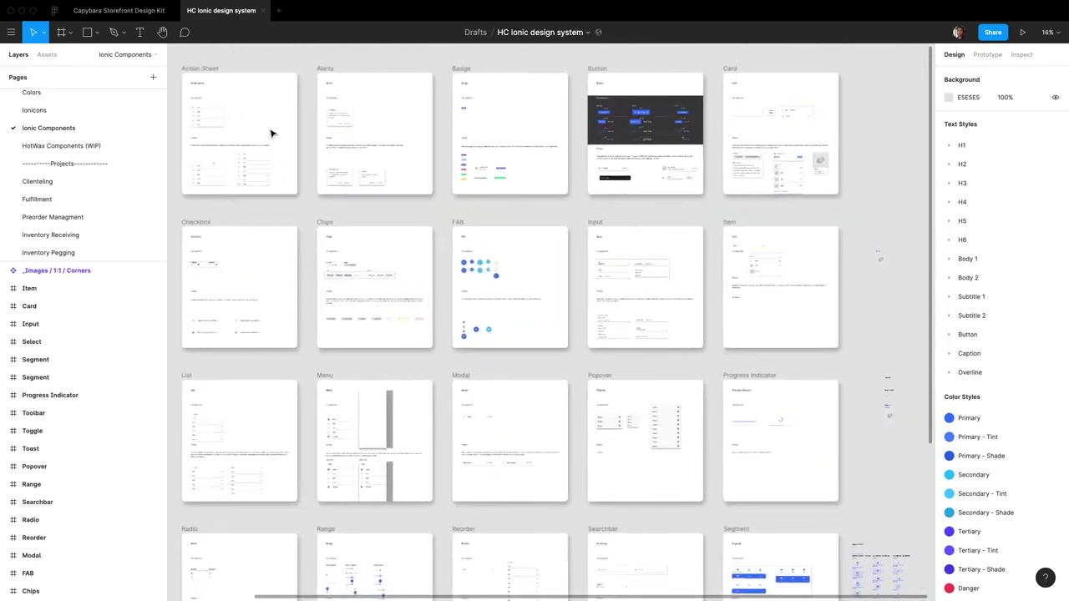
scroll(270, 133, "down", 1)
scroll(568, 167, "up", 1)
scroll(589, 171, "down", 1)
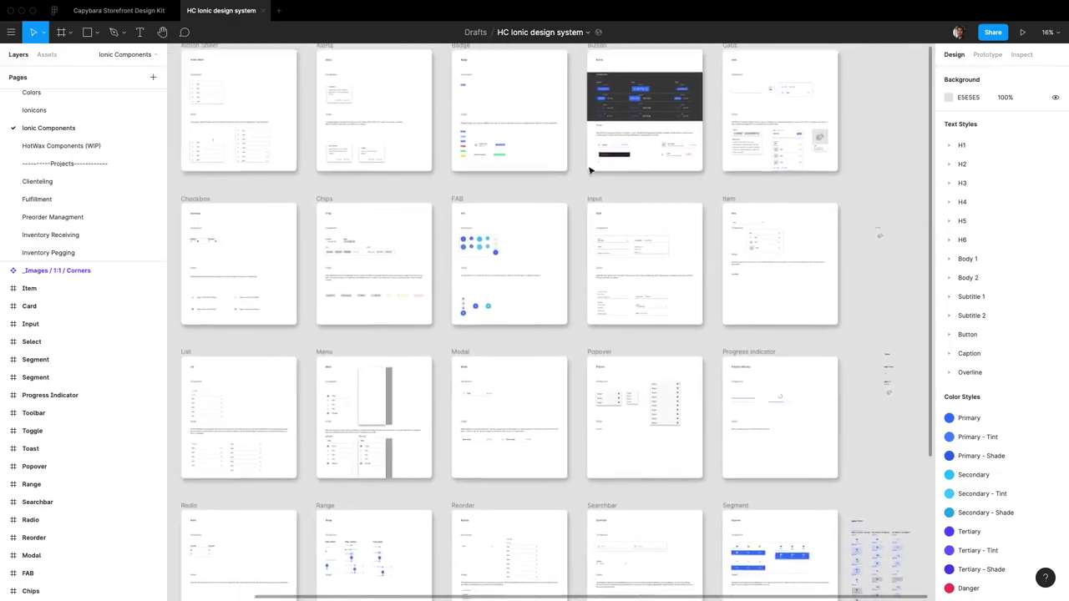
scroll(719, 279, "down", 5)
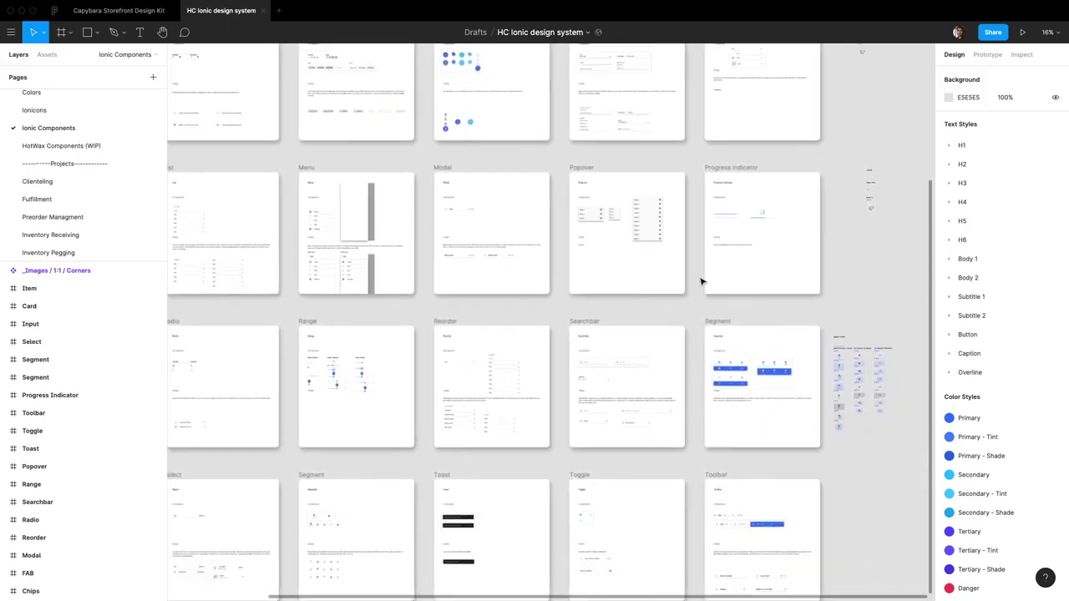
scroll(702, 282, "down", 3)
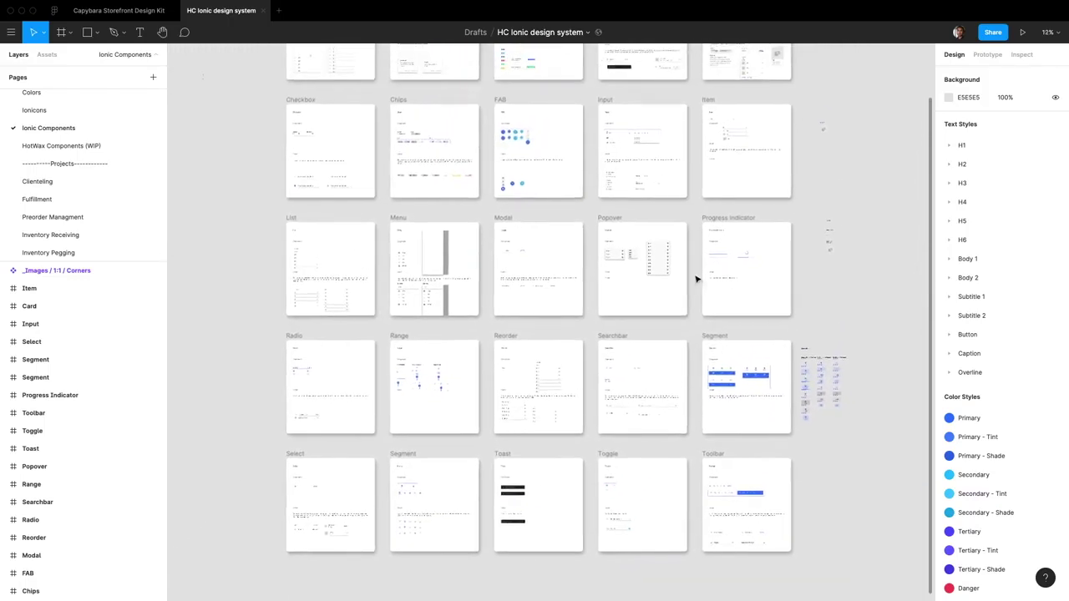
scroll(697, 279, "up", 3)
scroll(601, 243, "down", 2)
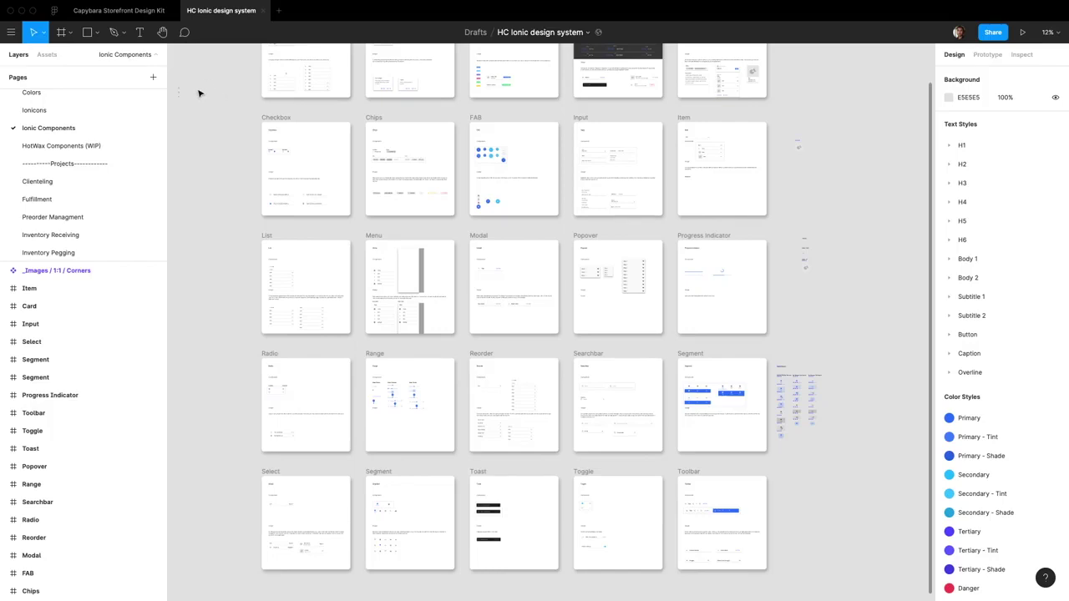
- Add a new page named Demo directly below the Projects divider page
left_click(82, 169)
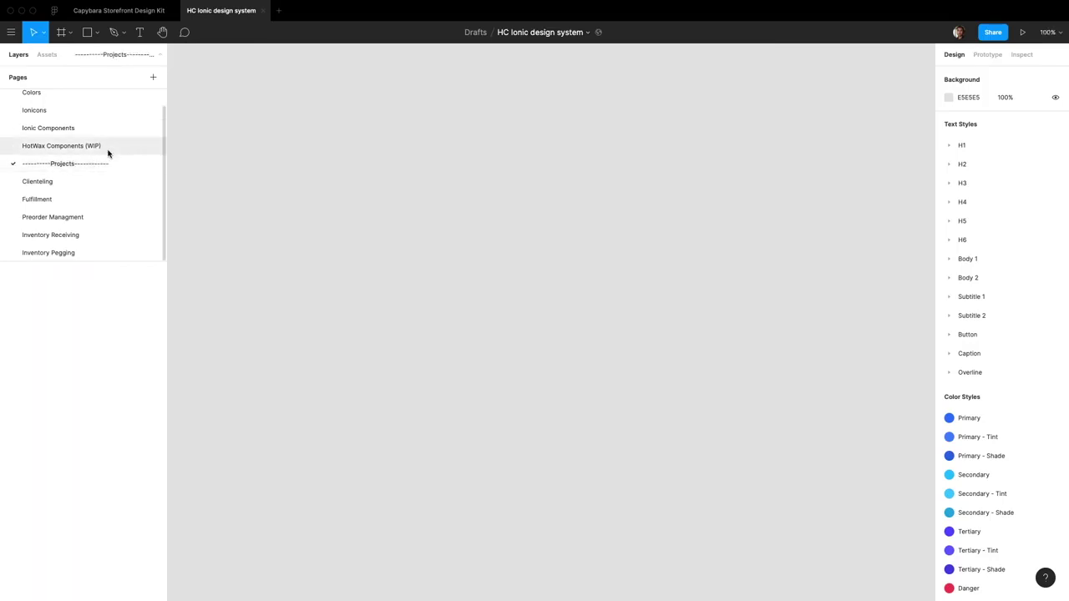
left_click(153, 78)
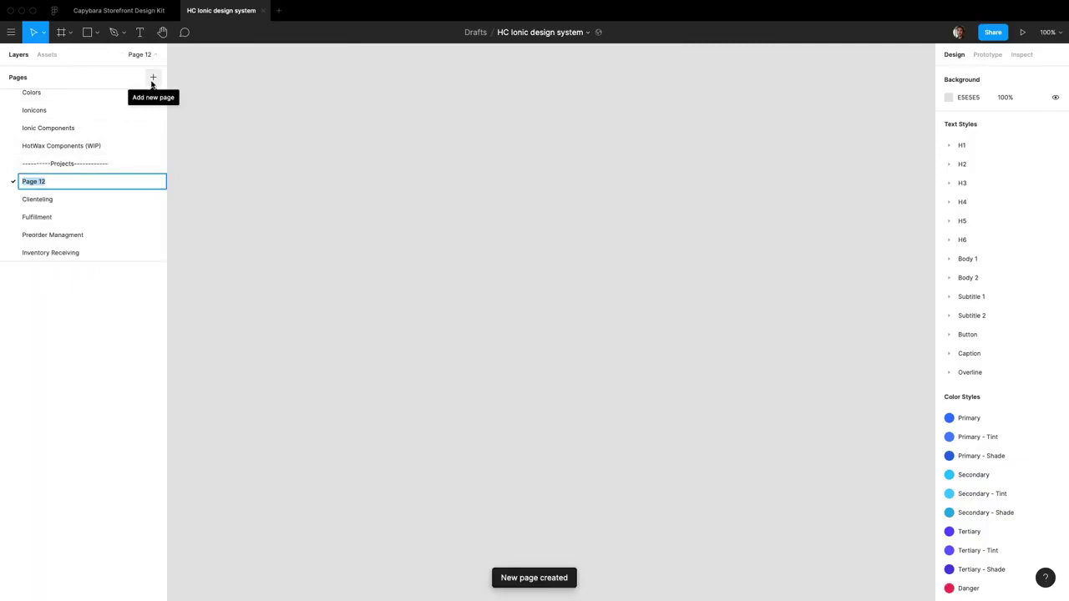
type("Da")
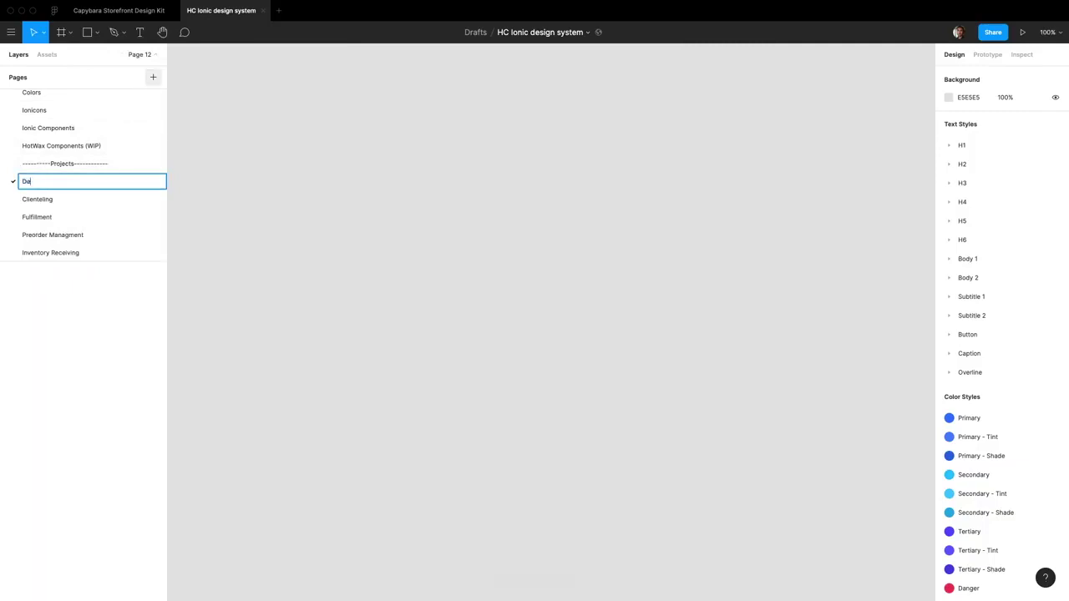
key("Return")
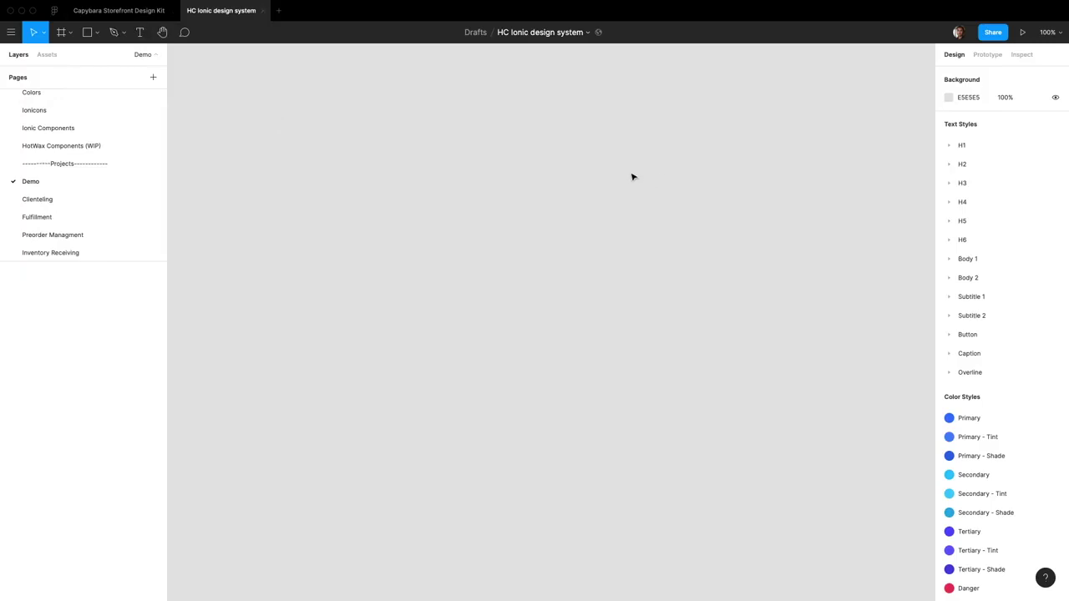
- Create a phone frame on the Demo page from the iPhone 11 Pro / X preset
key("f")
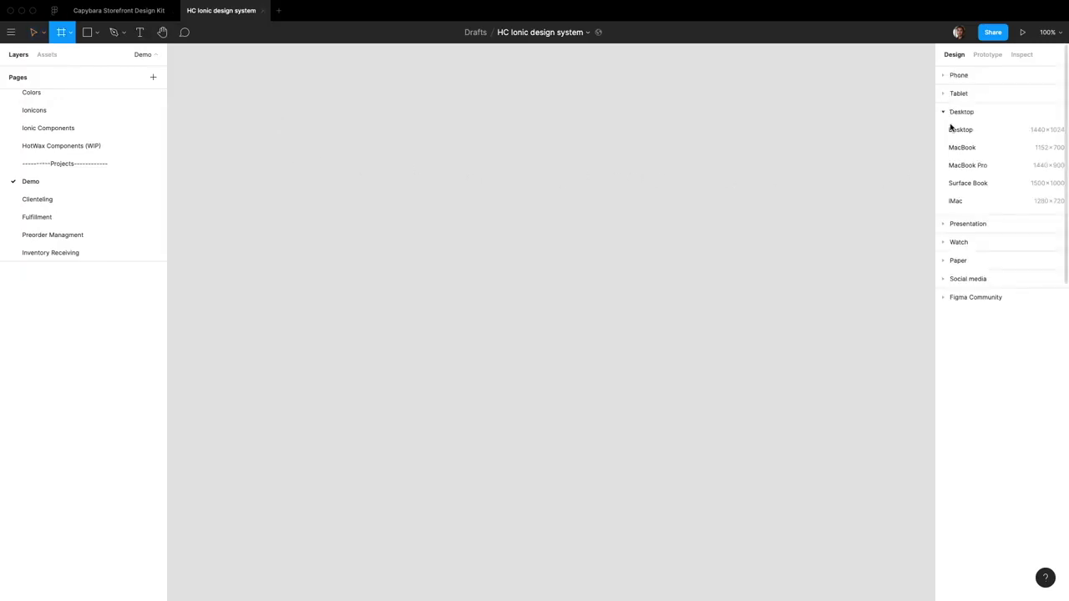
left_click(944, 76)
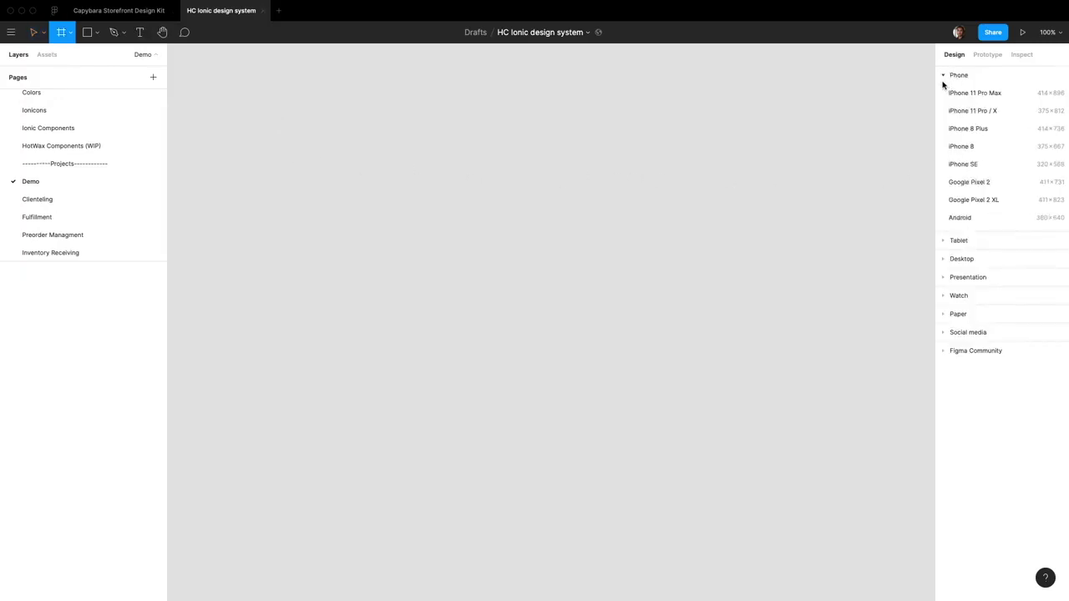
left_click(986, 111)
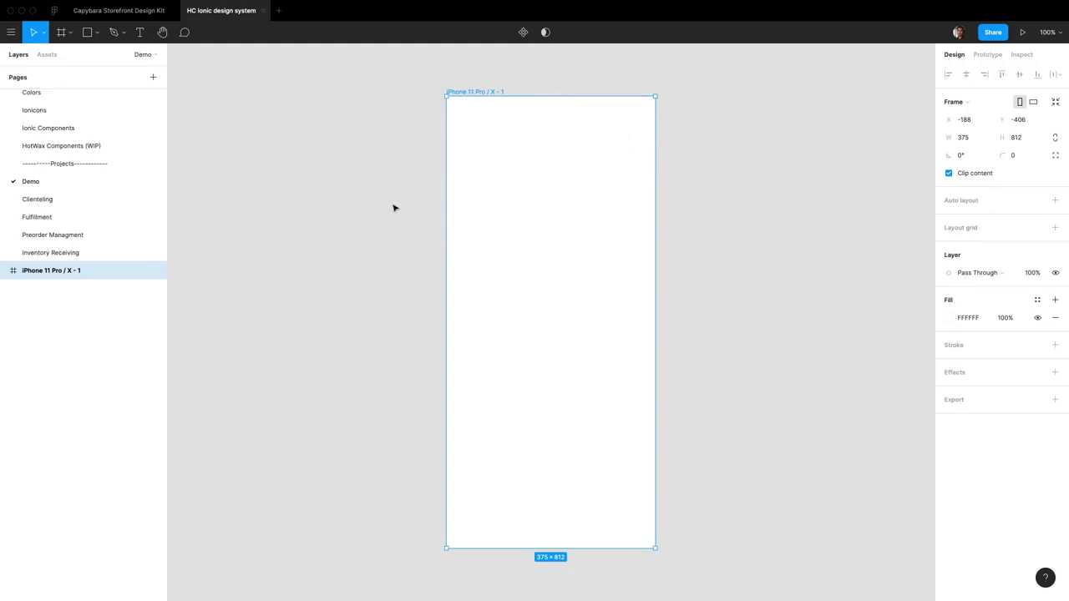
- Find the Toolbar component by searching the assets for "toolbar" and place an instance near the top of the phone frame
left_click(48, 55)
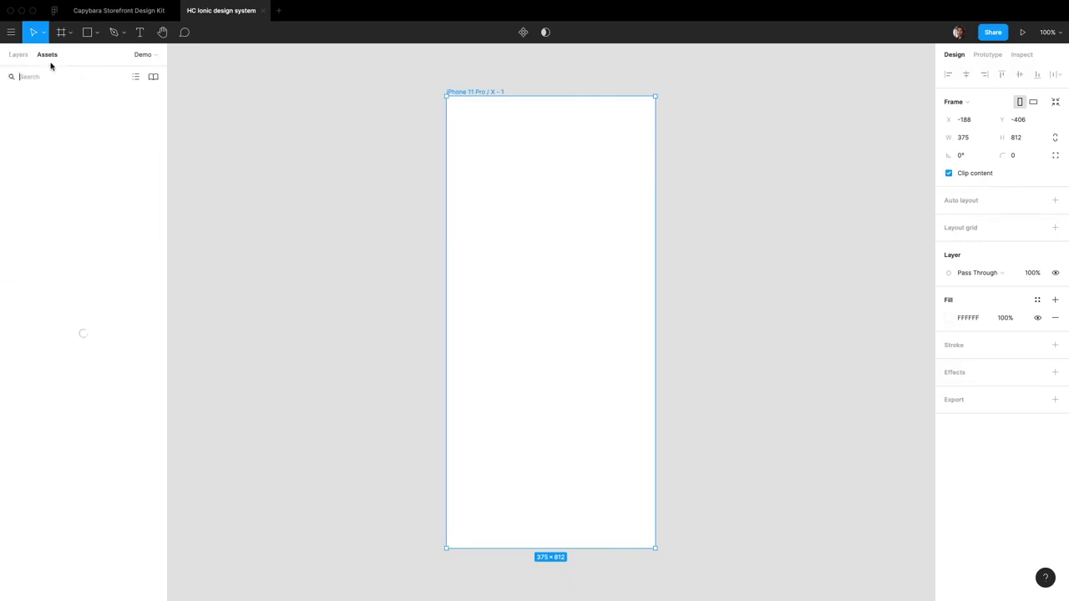
type("toolbar")
left_click_drag(45, 119, 543, 135)
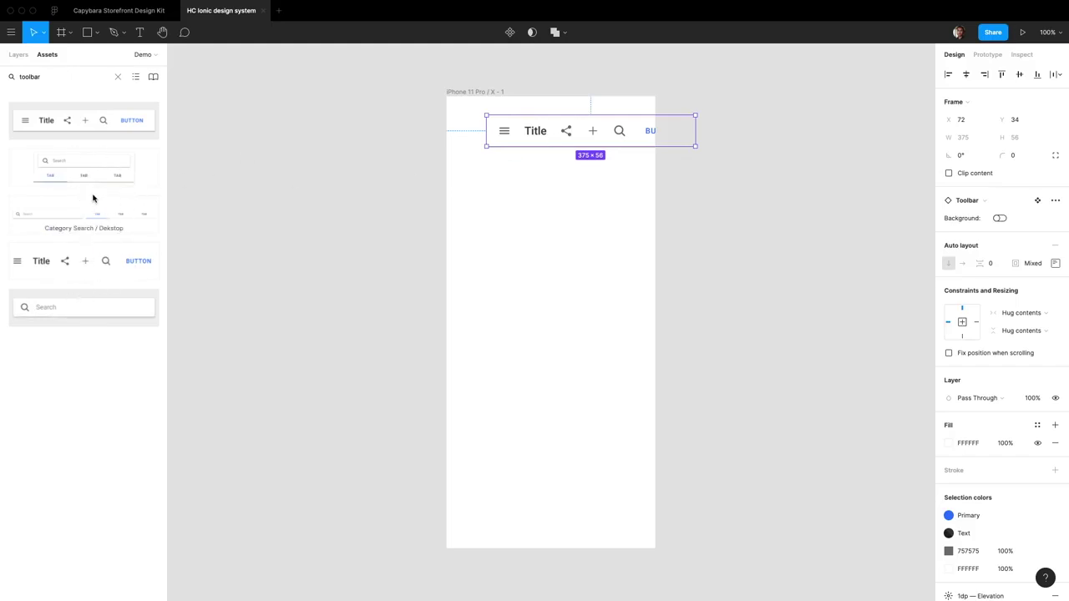
left_click(513, 168)
left_click(513, 143)
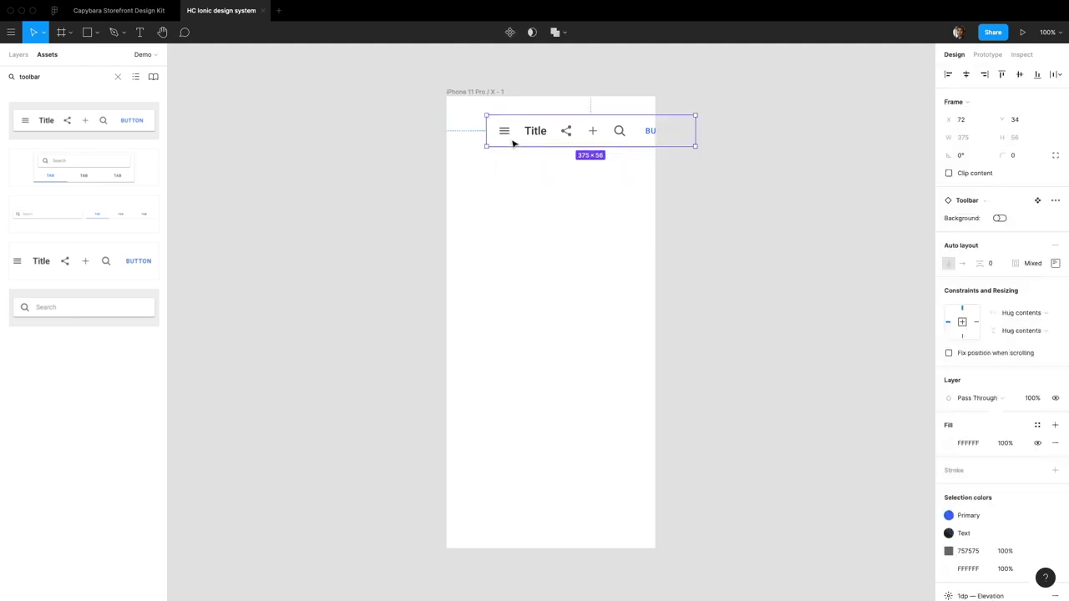
- Rename the iPhone 11 Pro / X frame as Home
left_click(12, 53)
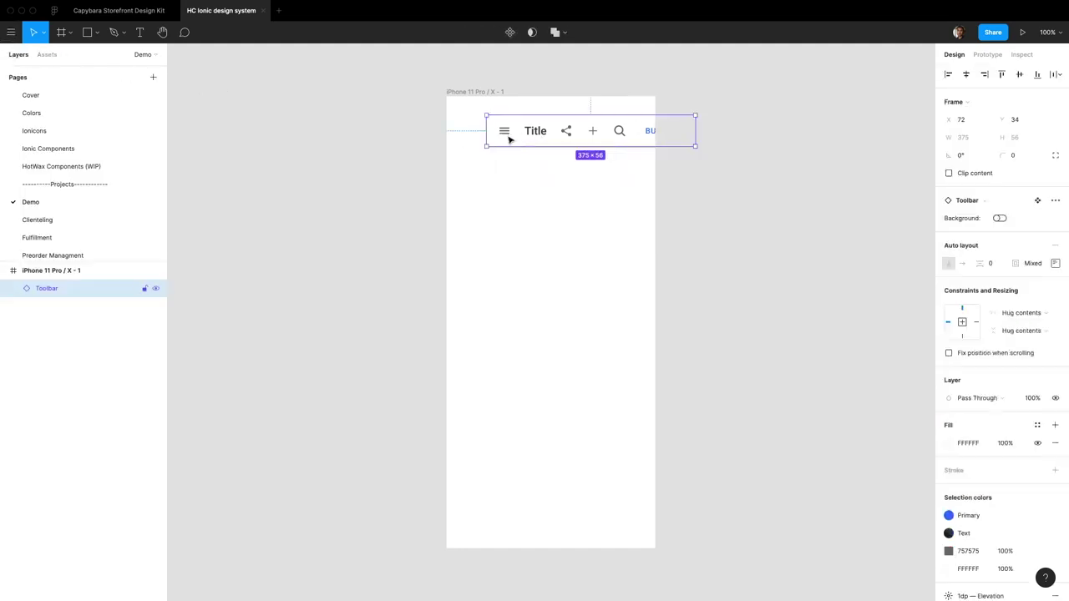
double_click(62, 271)
type("Home")
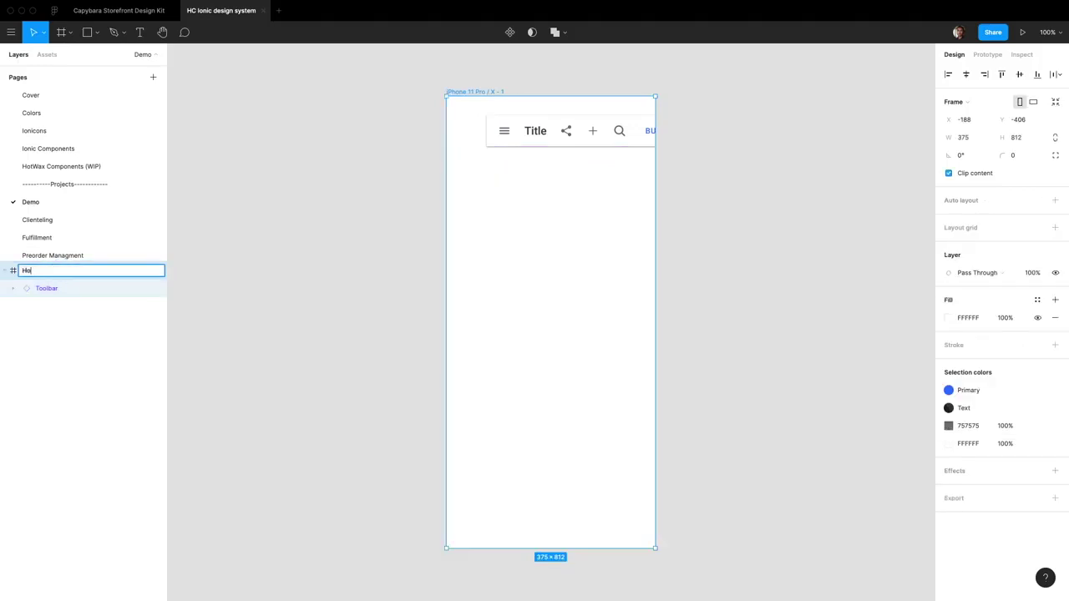
key("Return")
- Align the Toolbar instance to the horizontal centre and top edge of the Home frame
left_click(538, 132)
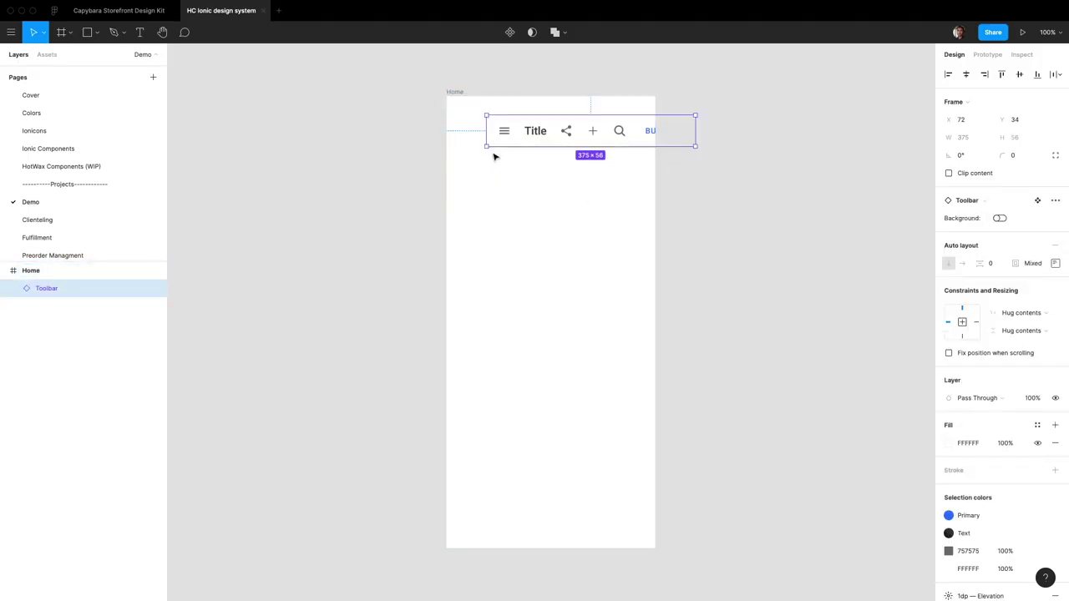
left_click(966, 75)
left_click(1002, 74)
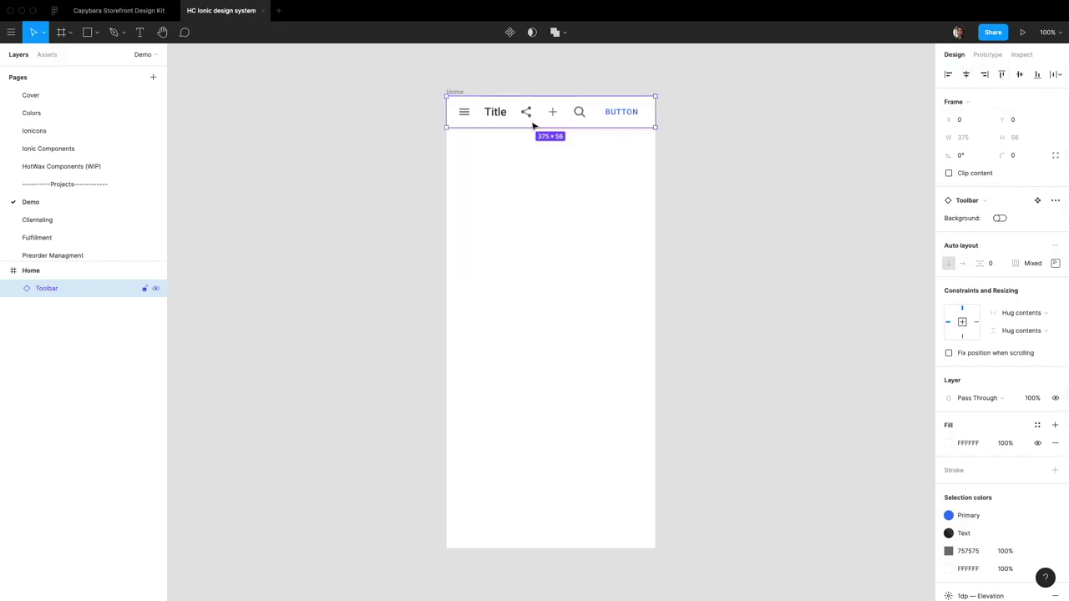
- Expand the Toolbar instance's layer tree to reveal the elements nested in its Start and End groups
scroll(568, 96, "up", 3)
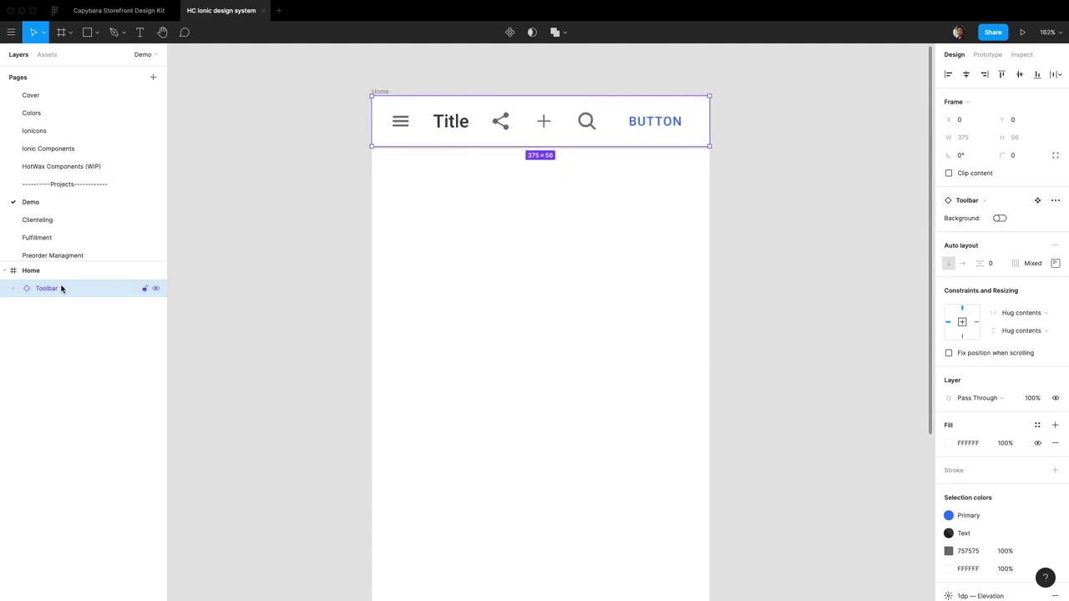
key("Return")
key("Return")
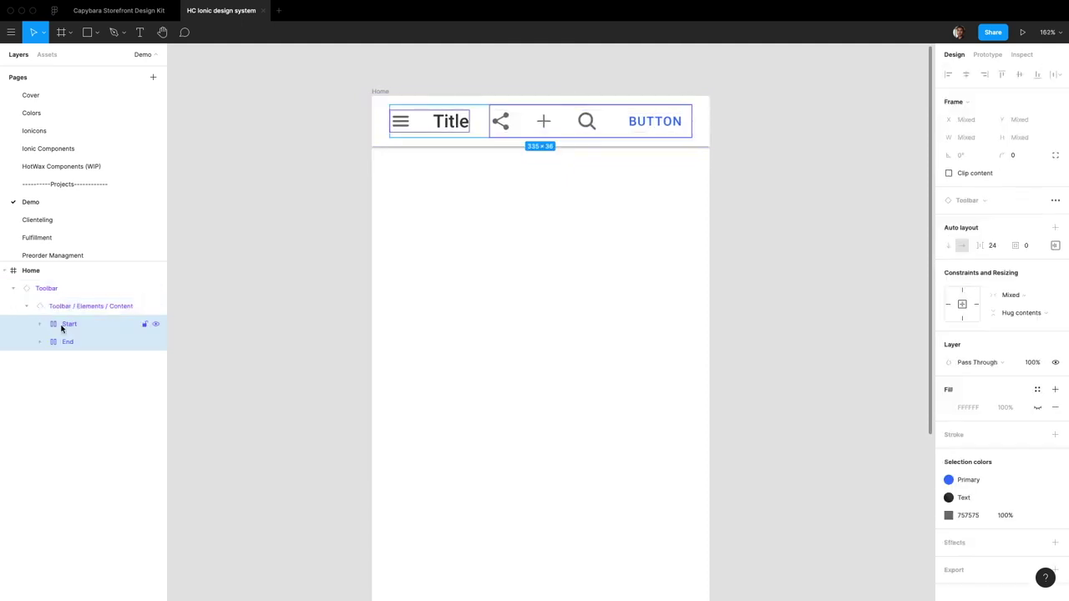
left_click(70, 328)
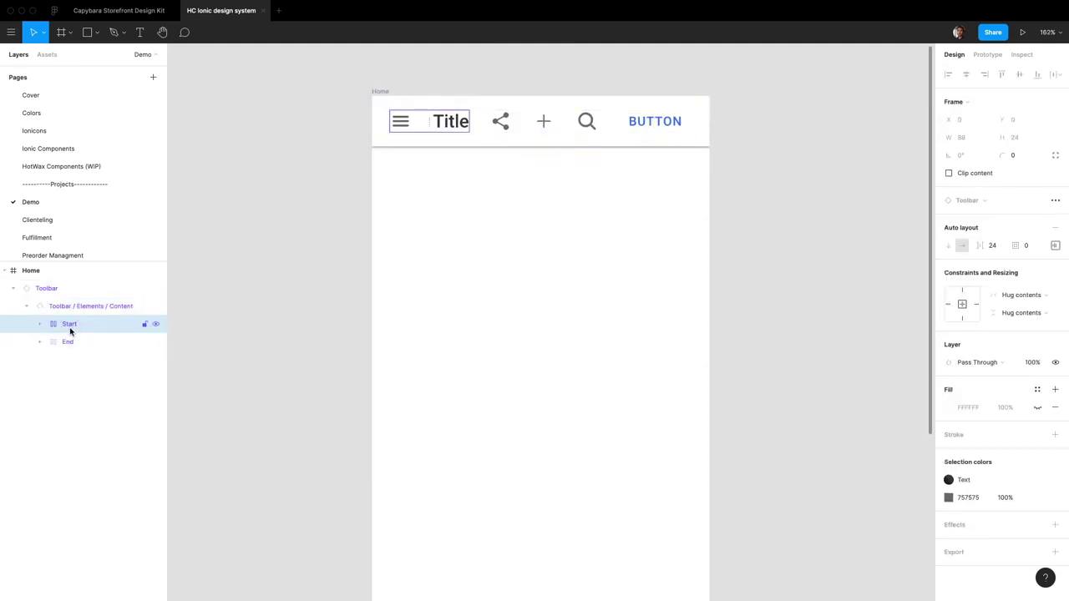
key("Return")
left_click(70, 412)
key("Return")
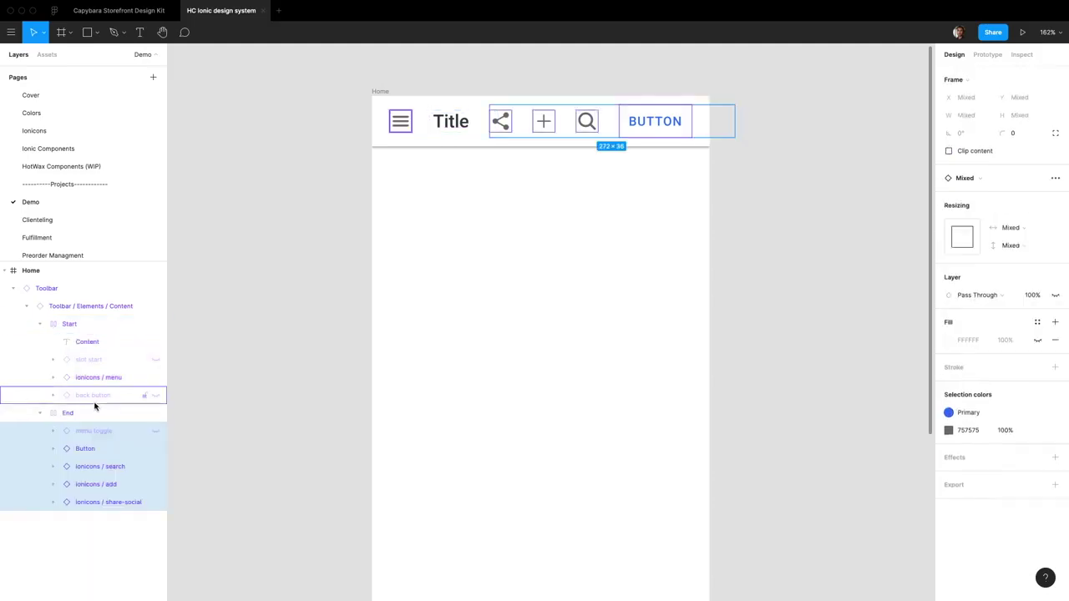
- Examine the Toolbar's nested elements: title content, slot start, menu icon, End group and menu toggle
left_click(85, 343)
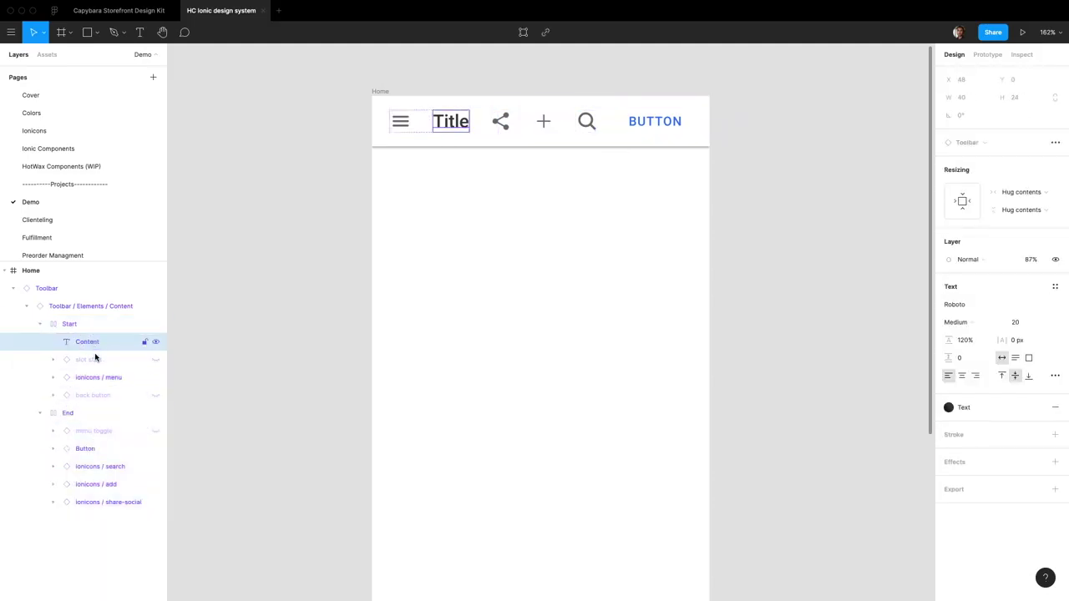
left_click(95, 359)
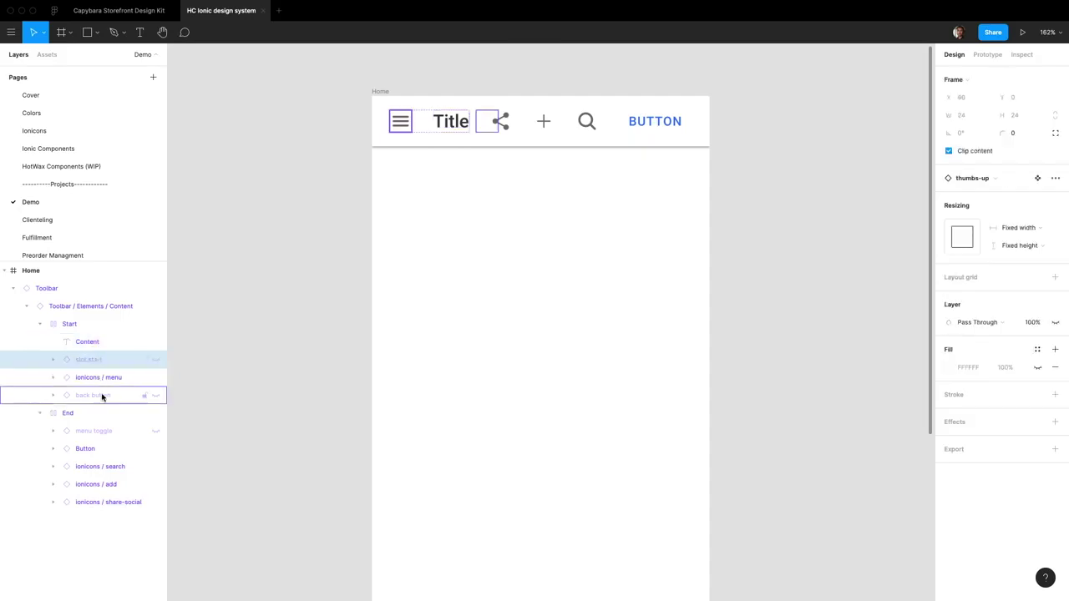
left_click(105, 381)
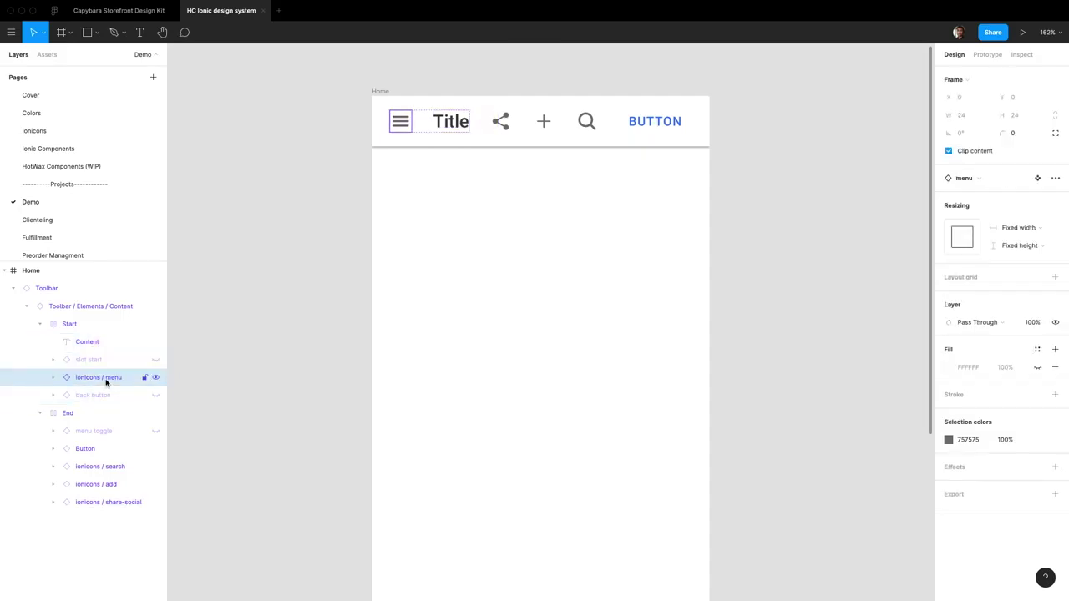
left_click(102, 345)
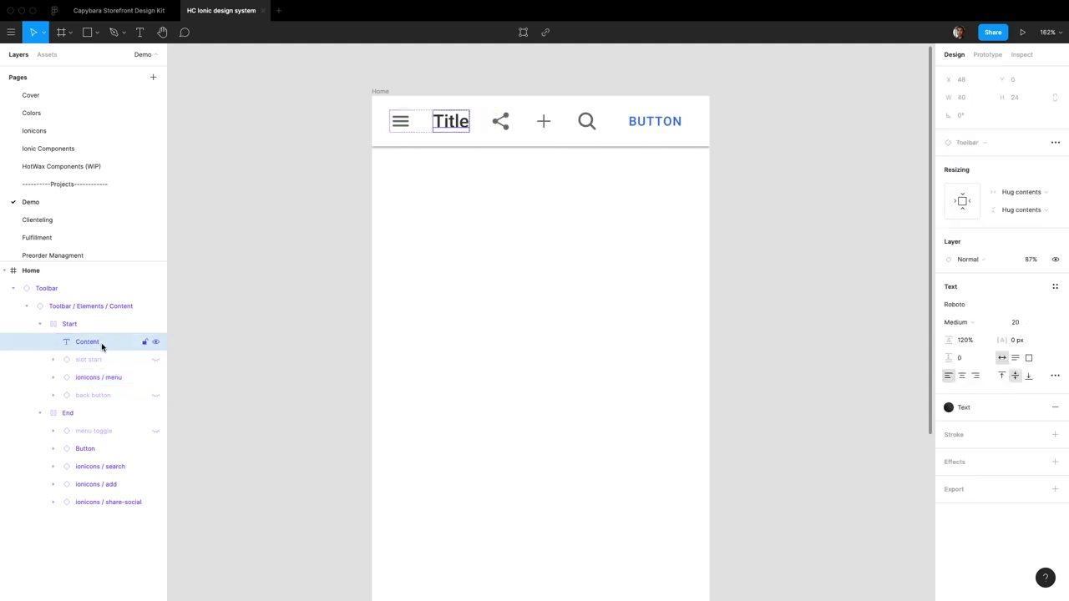
left_click(88, 415)
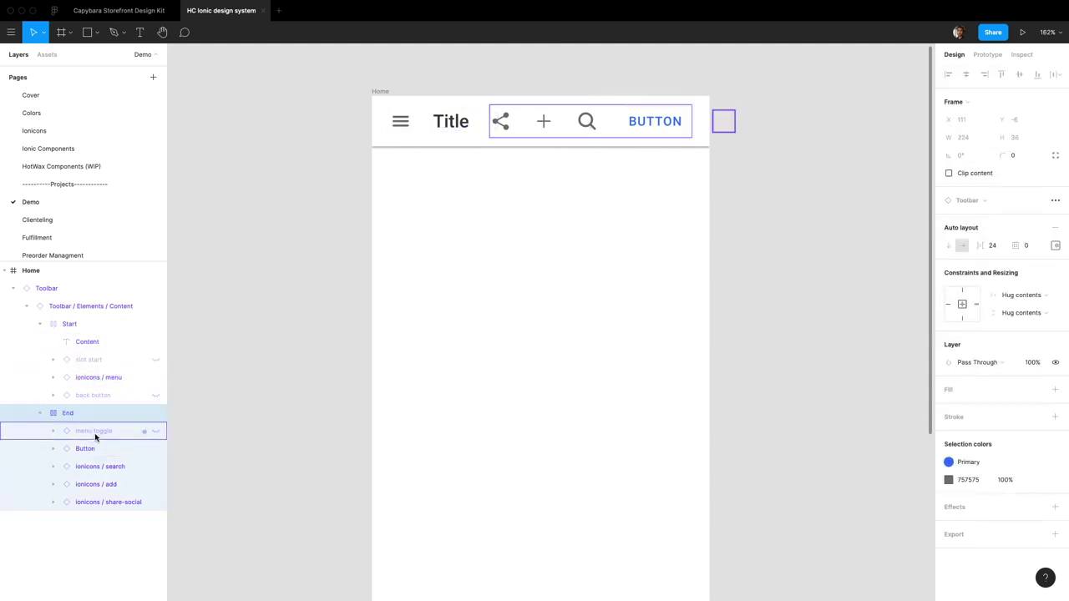
left_click(96, 433)
- Hide the Button, search icon and add icon in the Toolbar's End group
left_click(93, 452)
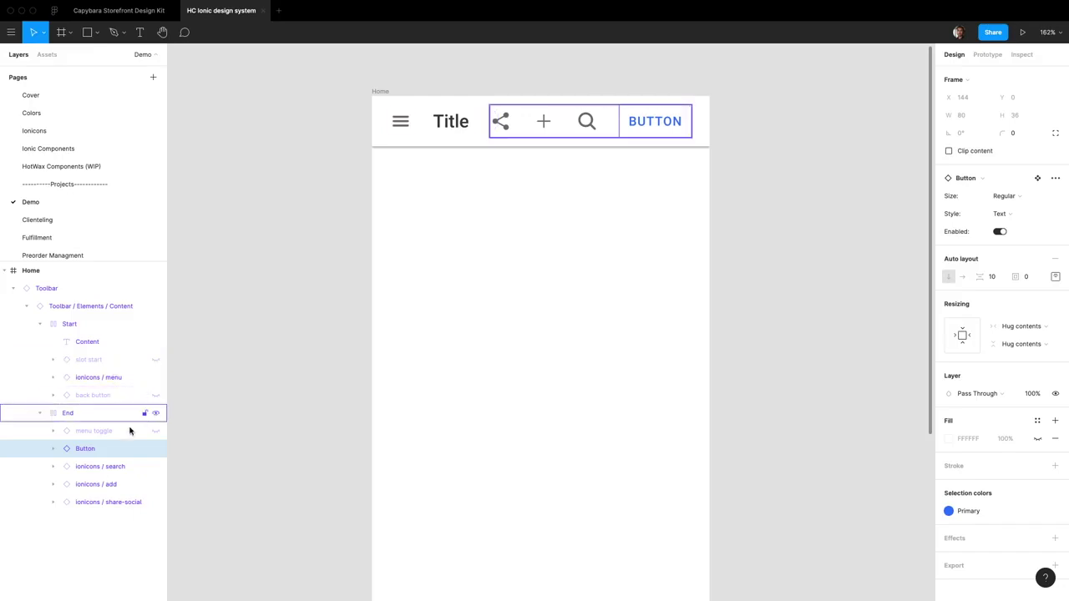
left_click(156, 449)
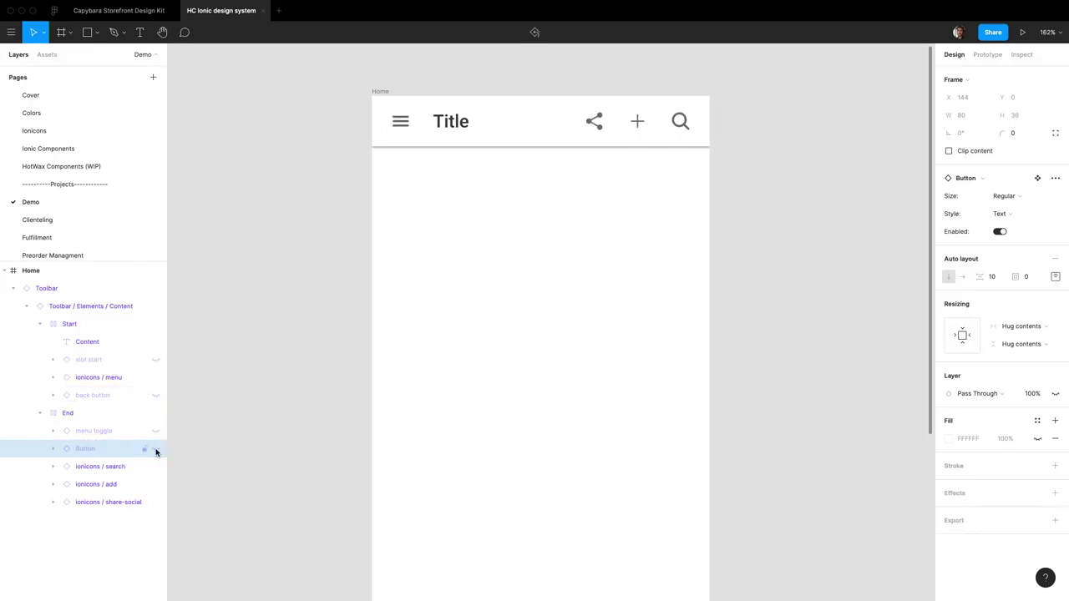
left_click(155, 466)
left_click(155, 484)
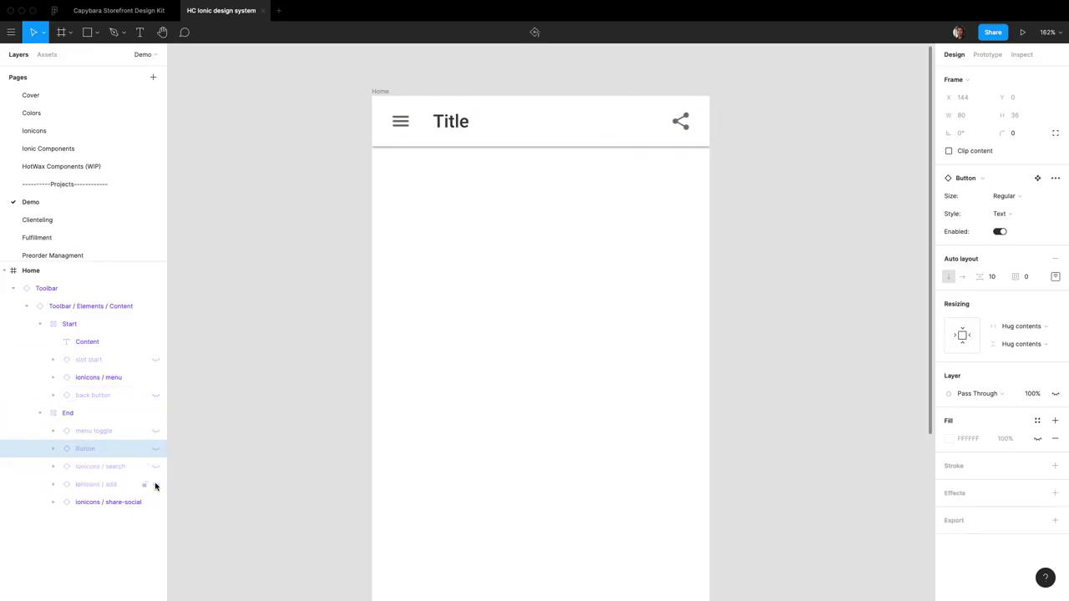
- Open the instance swap choices for the toolbar's share-social icon and browse the ionicons set
left_click(96, 503)
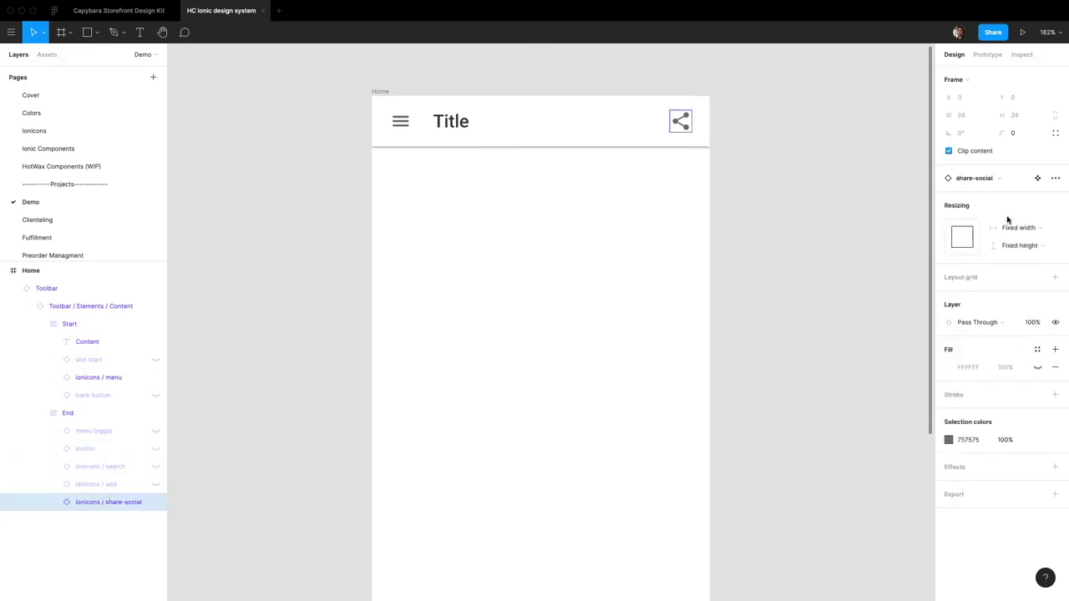
left_click(1002, 180)
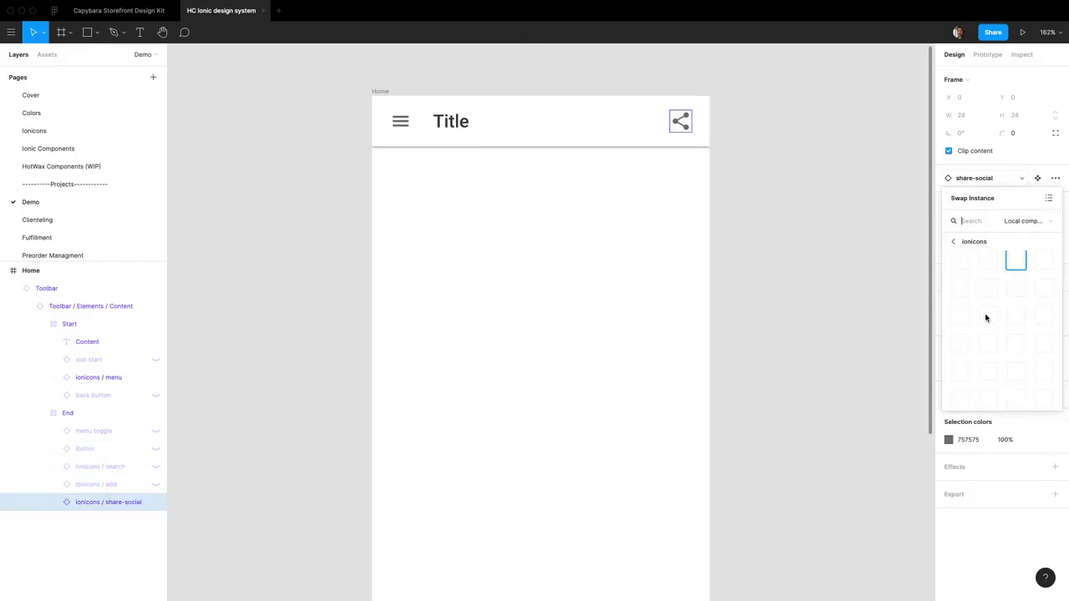
scroll(970, 299, "down", 10)
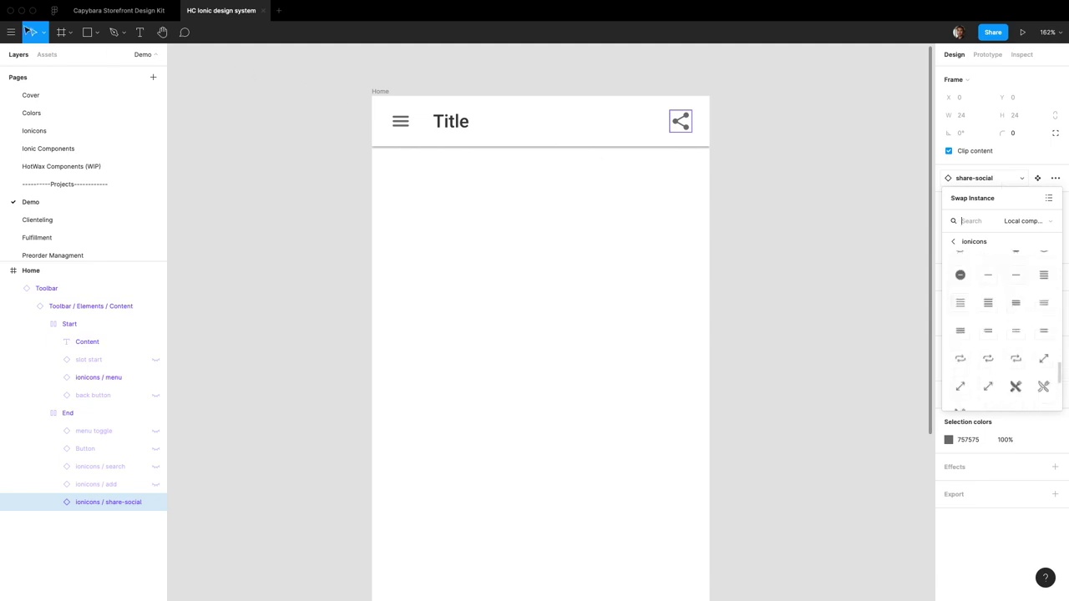
- View the Community search results for "ionic" with the Figma Ionicons file, and return to the HC Ionic design system file
left_click(55, 10)
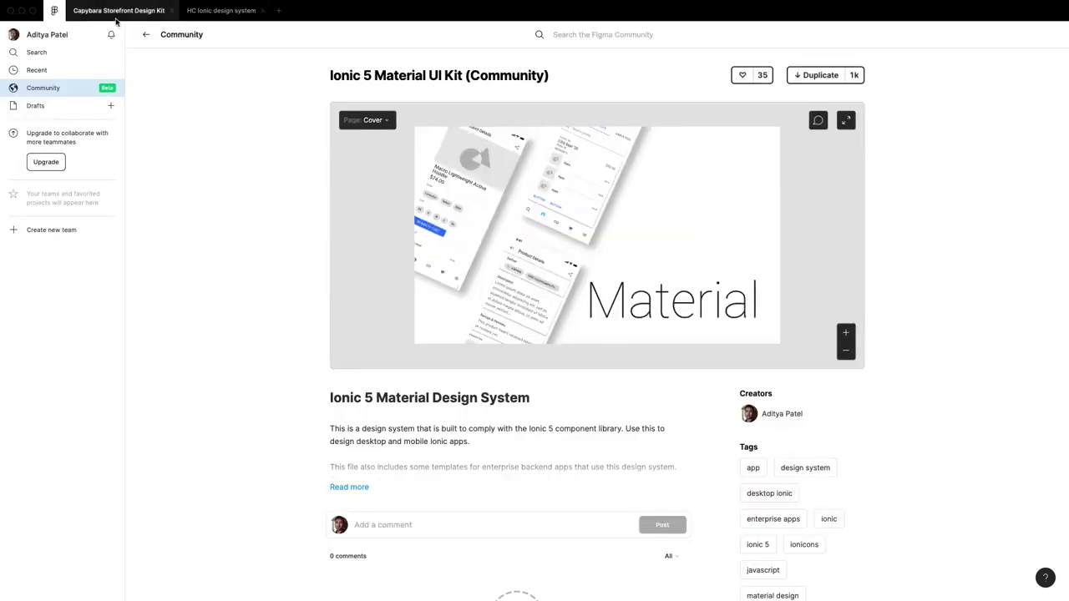
left_click(146, 35)
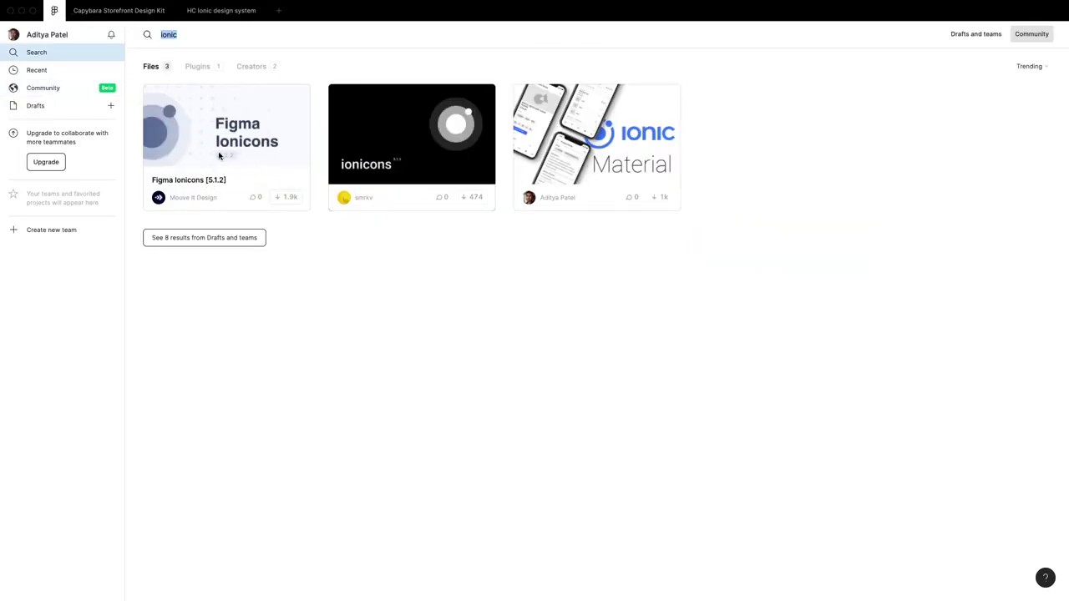
left_click(222, 10)
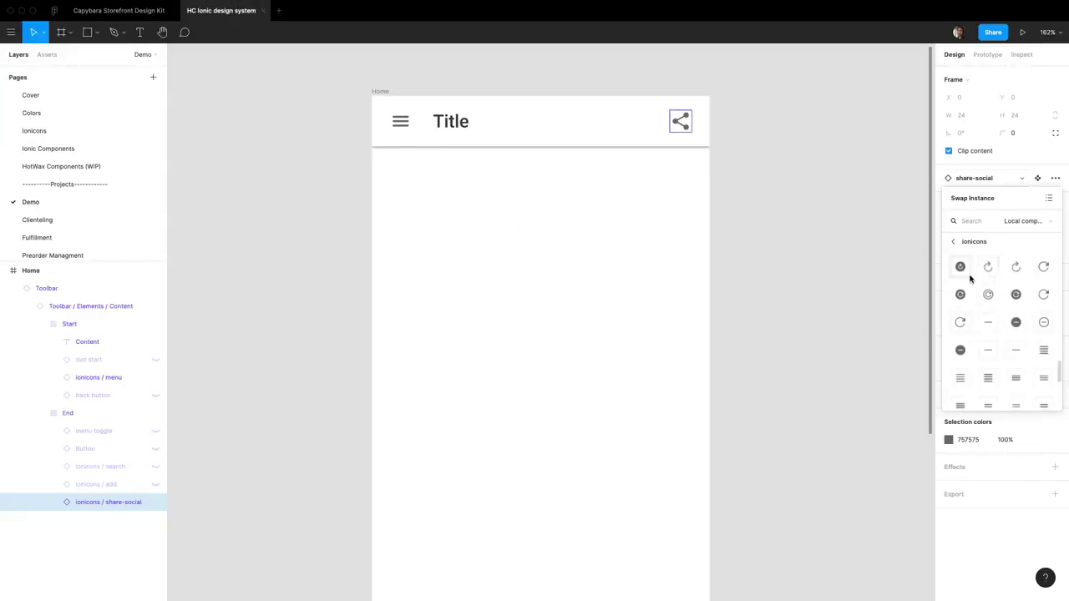
- Swap the toolbar's share-social icon for heart-outline, found by searching for "heart"
left_click(992, 222)
scroll(973, 303, "down", 10)
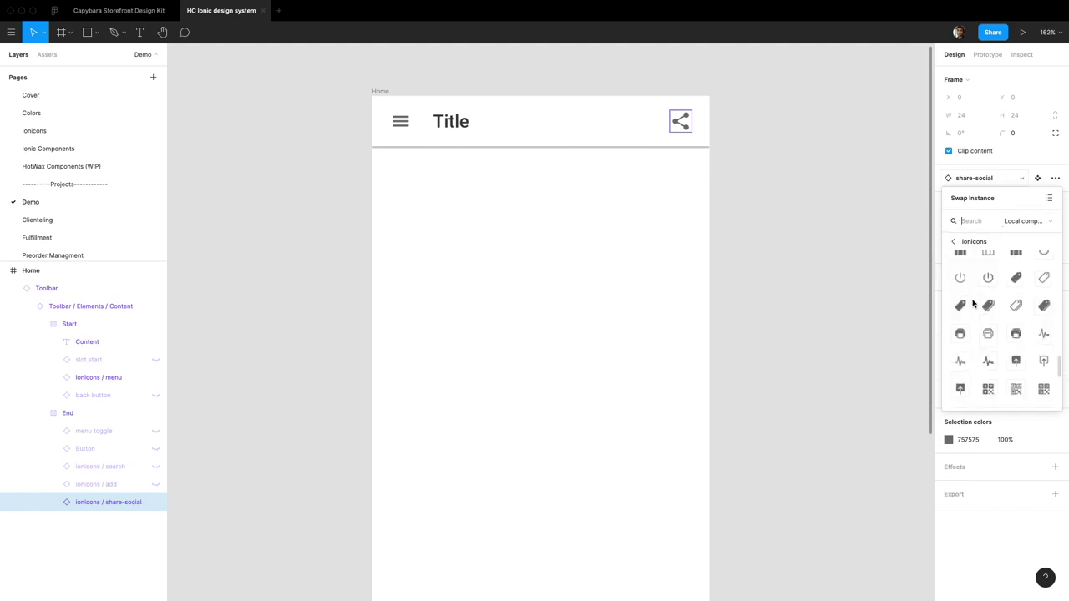
type("heart")
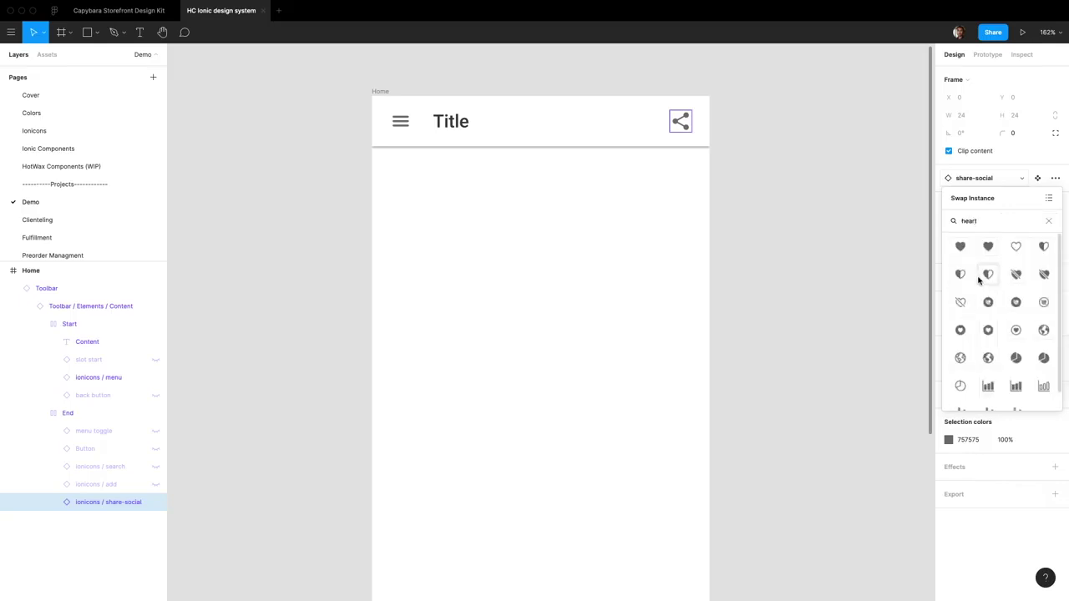
left_click(1017, 248)
left_click(991, 178)
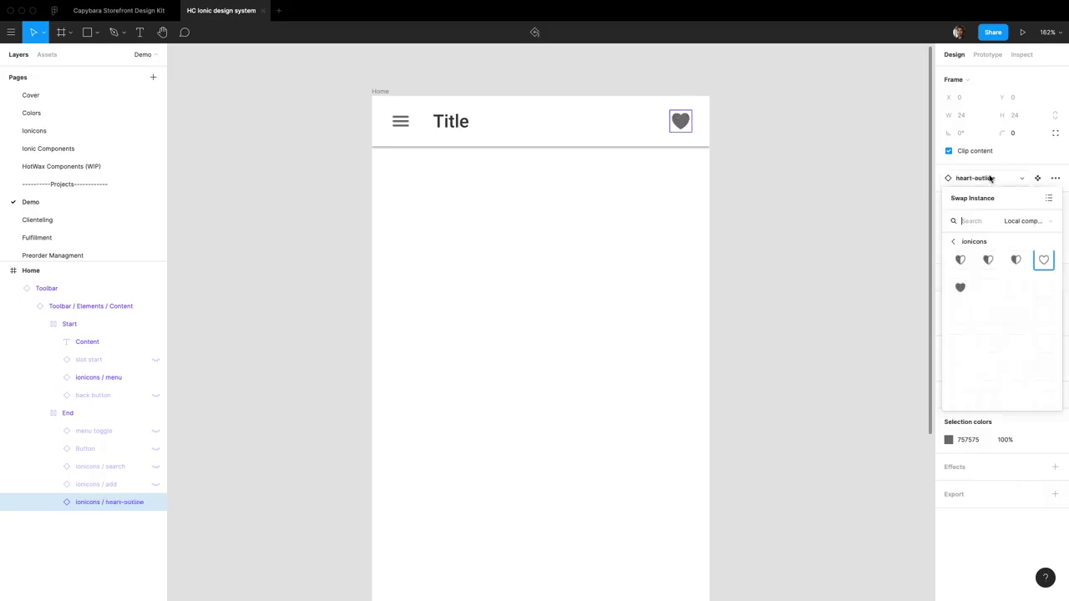
left_click(1036, 263)
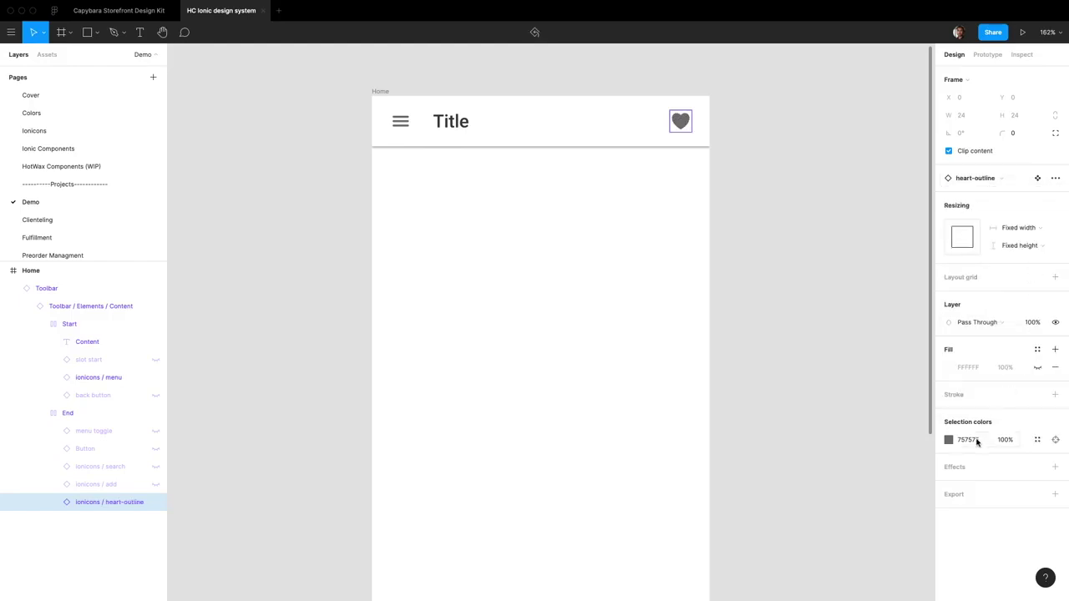
- Remove the fill from the vector inside the heart-outline icon
key("Return")
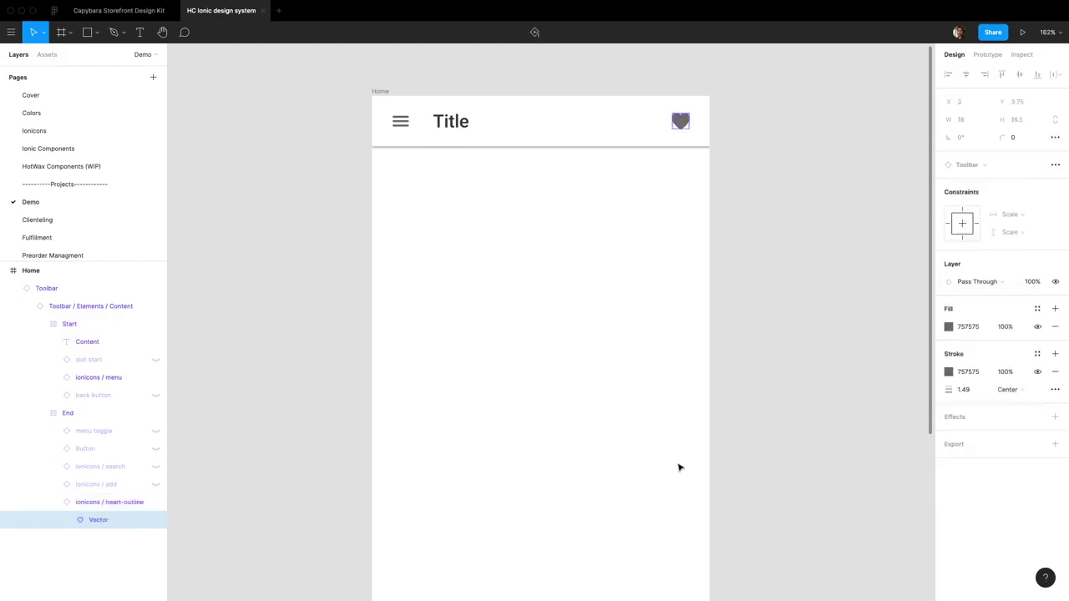
left_click(1055, 327)
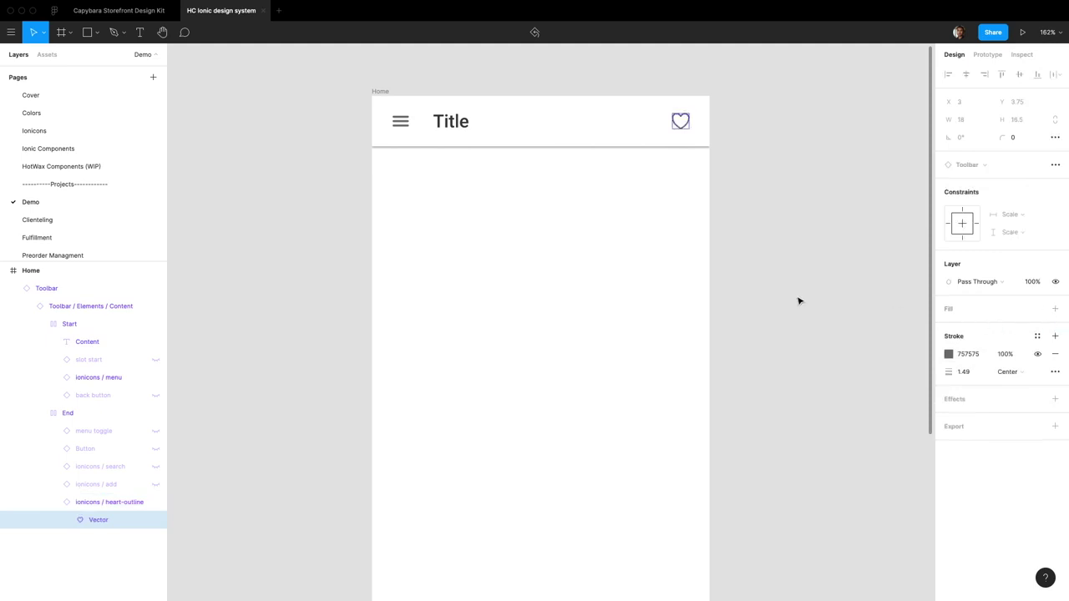
left_click(781, 221)
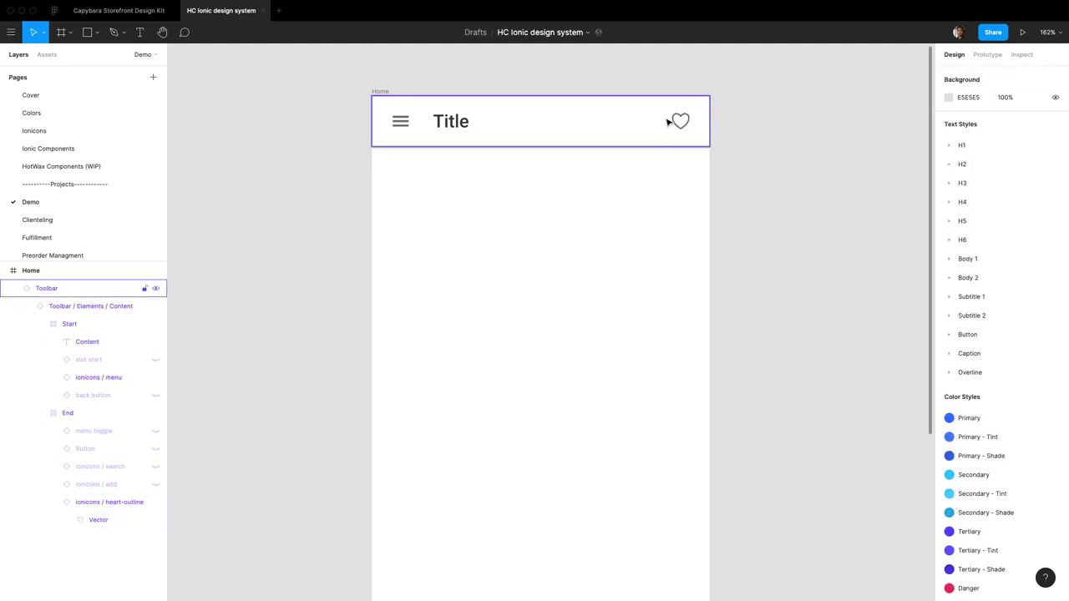
- Change the toolbar's title text to "Home"
double_click(452, 122)
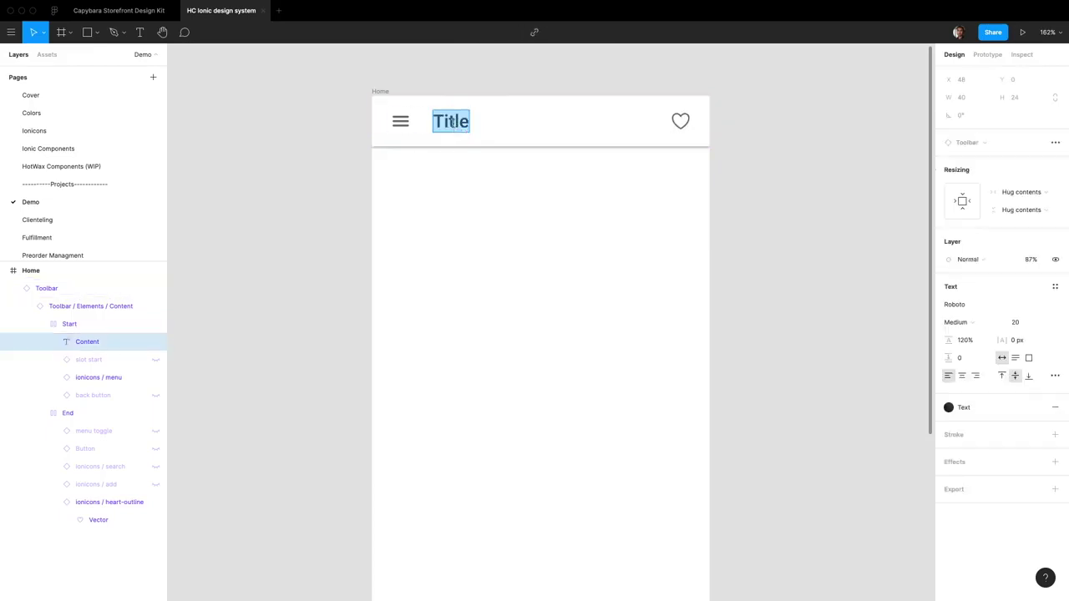
type("Home")
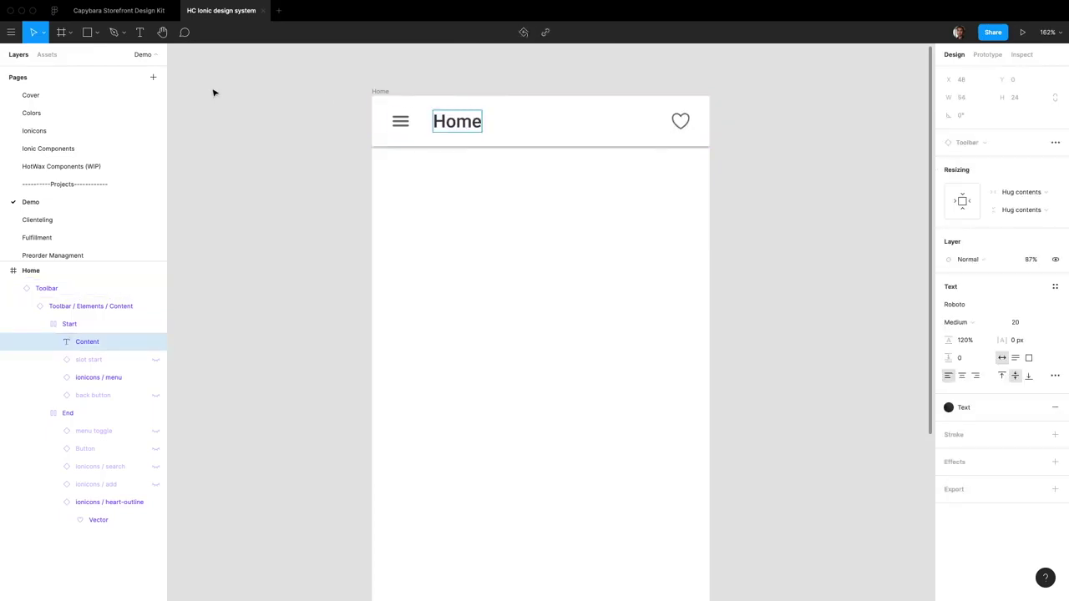
key("Escape")
key("Escape")
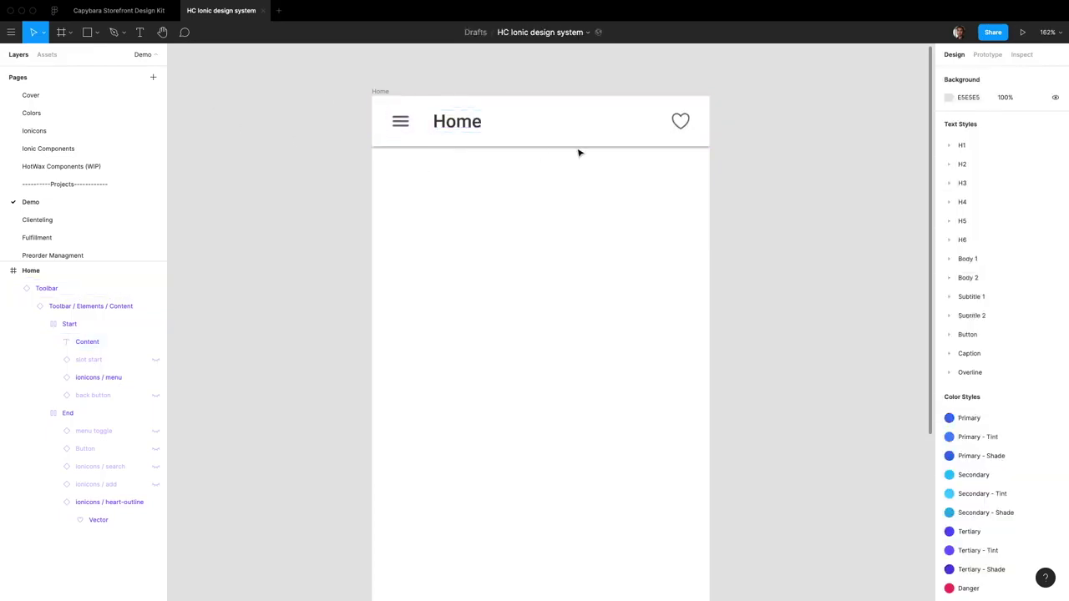
left_click(593, 126)
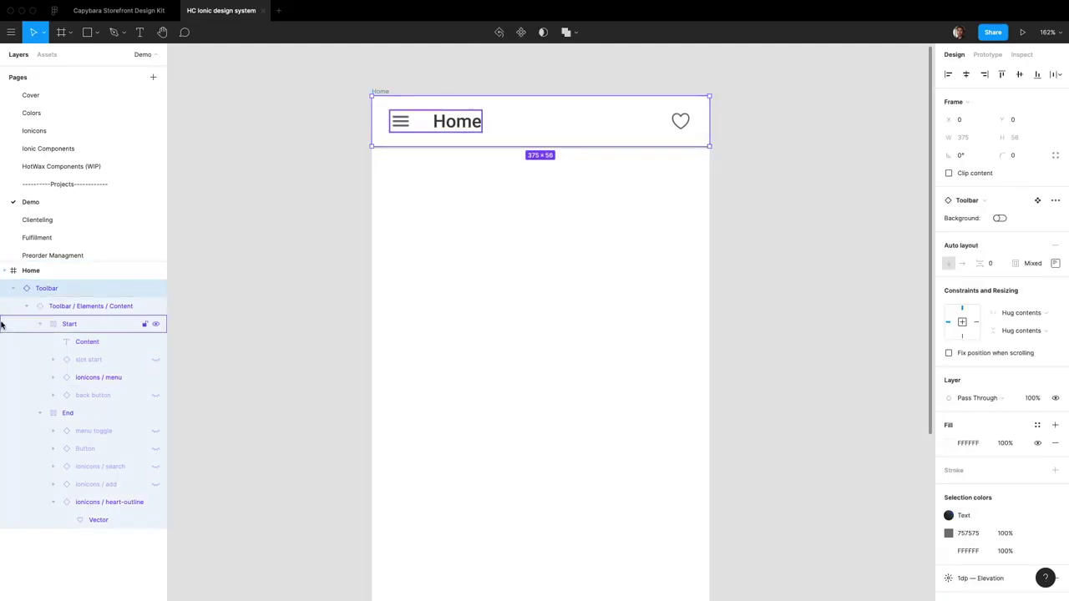
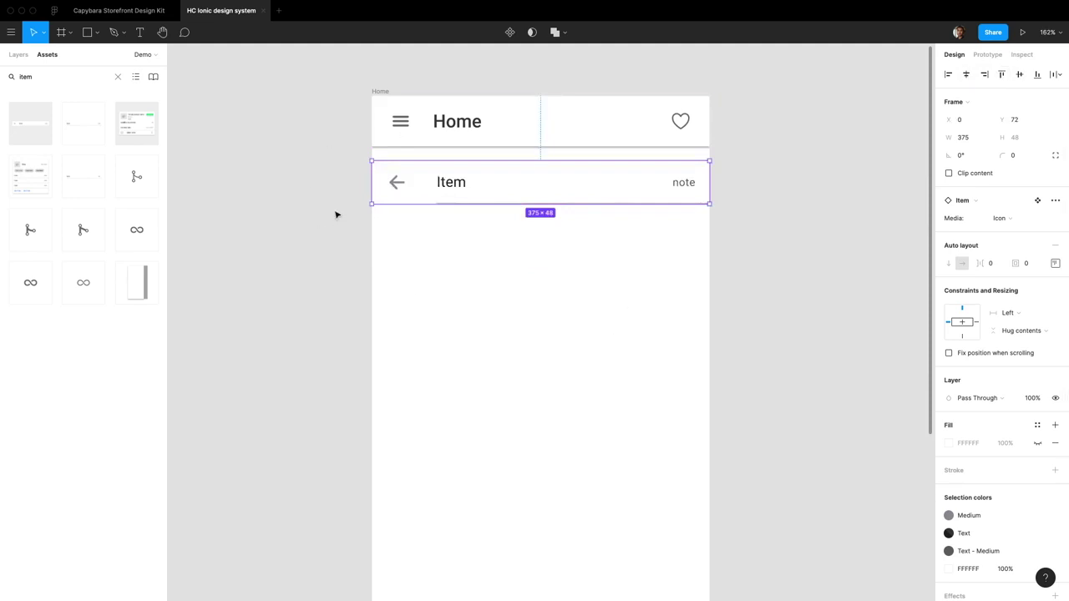
- Set the Media variant of the Item instance below the toolbar to Thumbnail
left_click(16, 54)
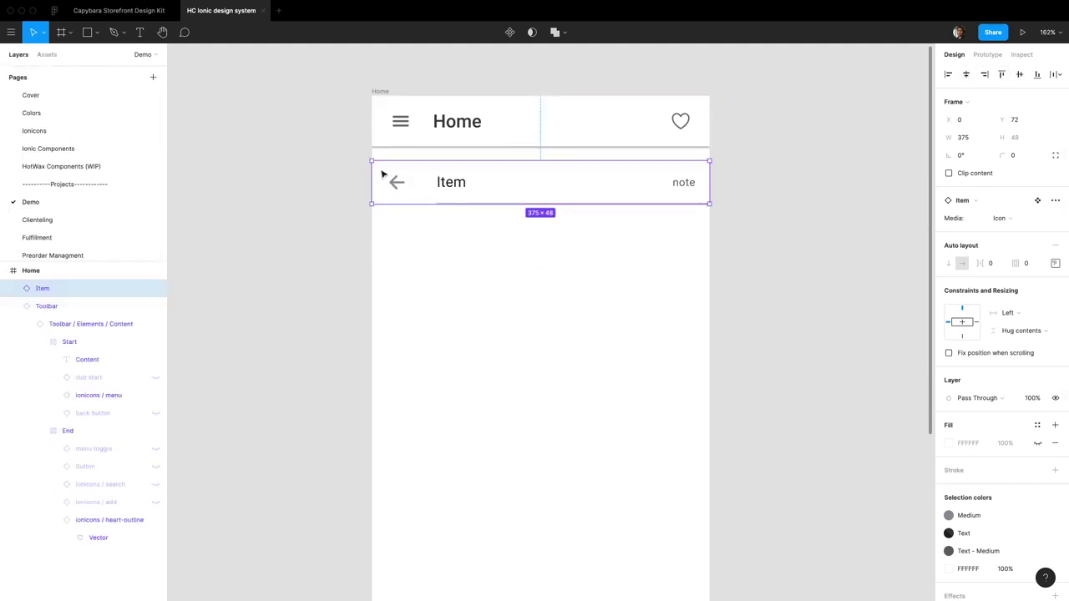
left_click(1002, 217)
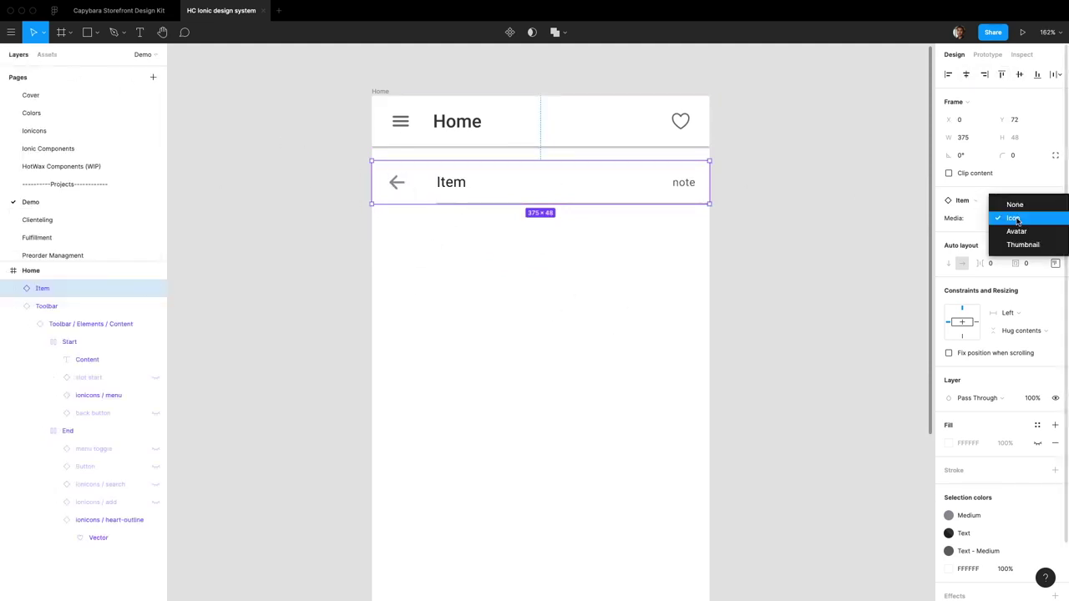
left_click(1017, 243)
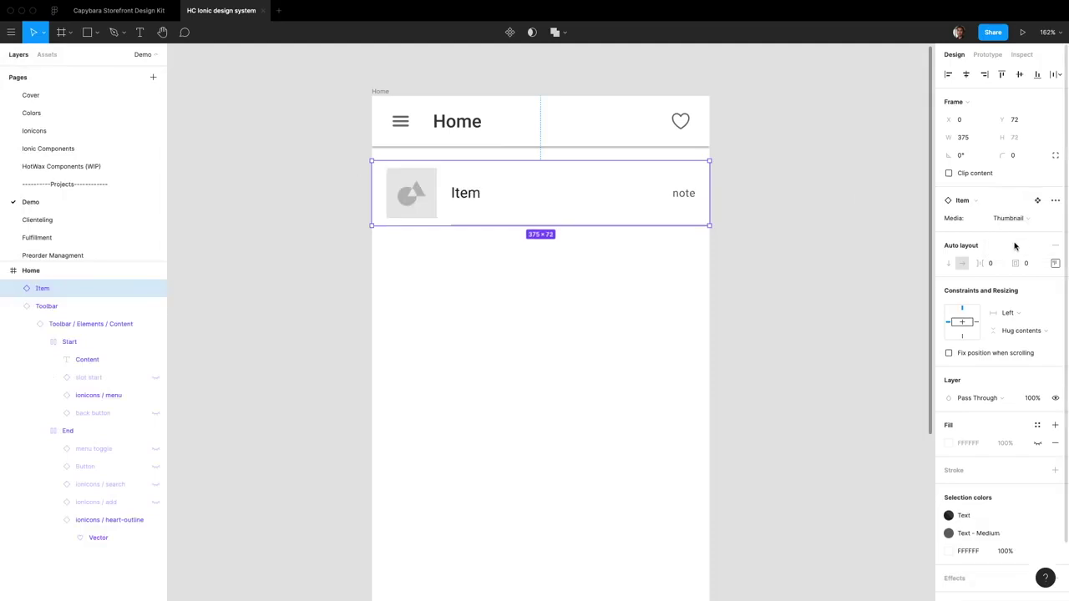
- Show both hidden secondary text lines beneath the Item instance's title
left_click(477, 199, "super")
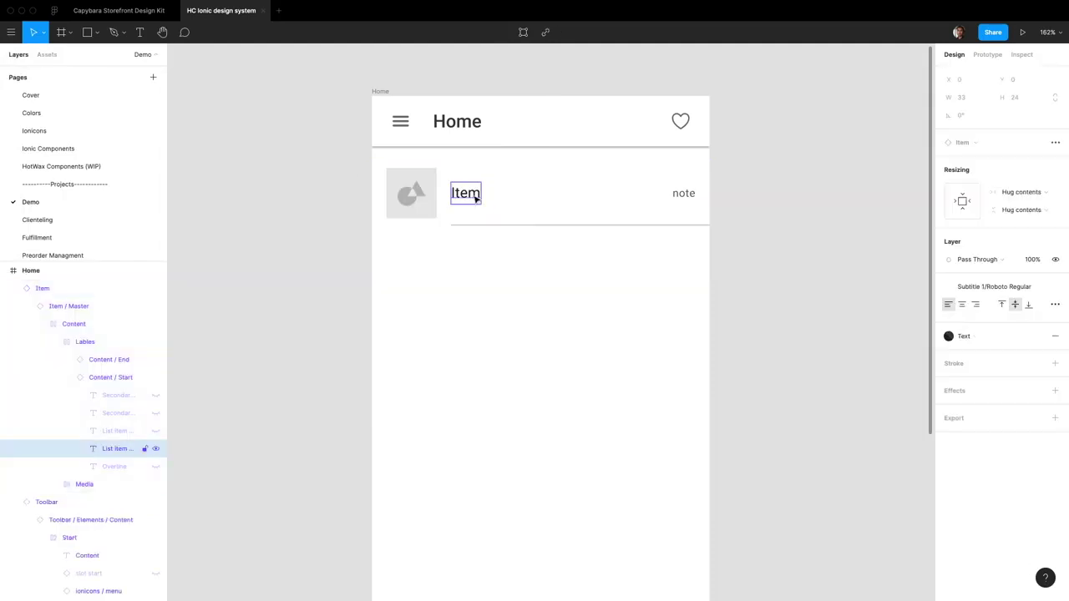
left_click(155, 412)
left_click(156, 395)
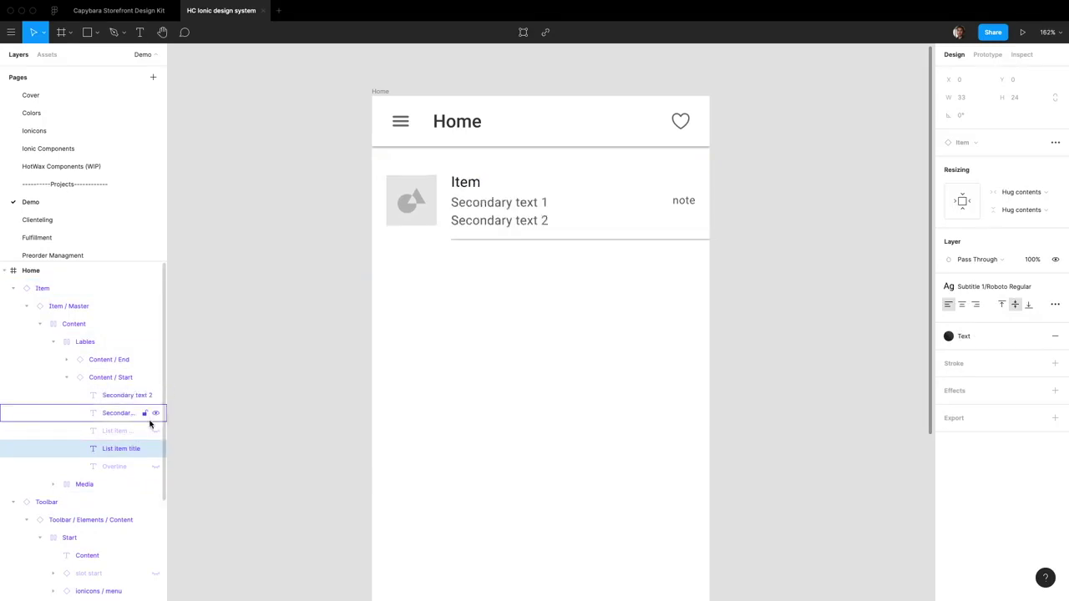
- Preview the hidden list item subtitle and overline in the item's Content / Start, hiding each again
left_click(155, 430)
left_click(155, 431)
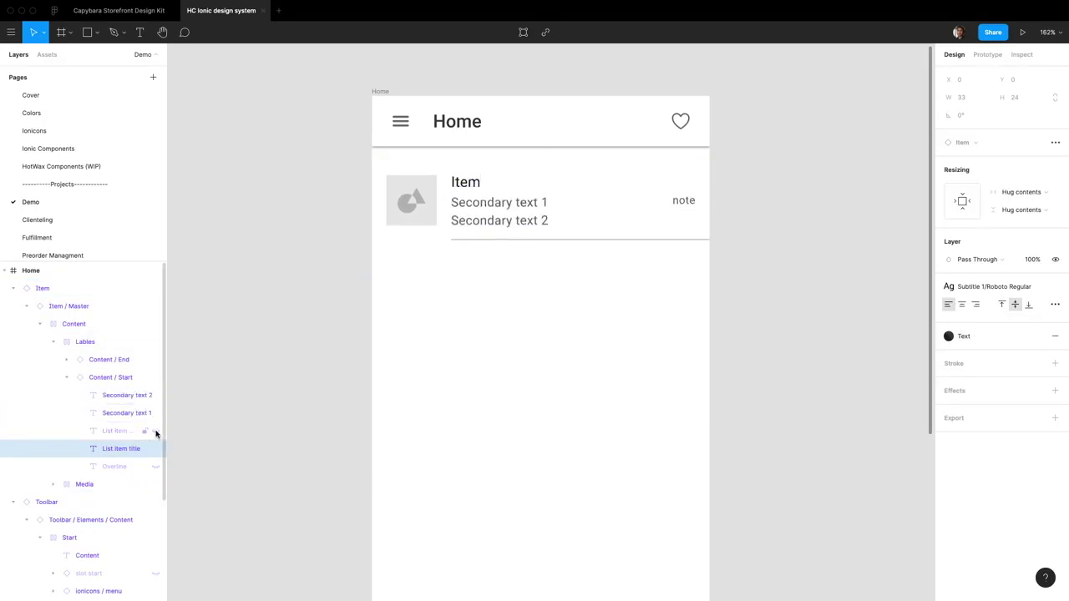
left_click(155, 467)
left_click(155, 467)
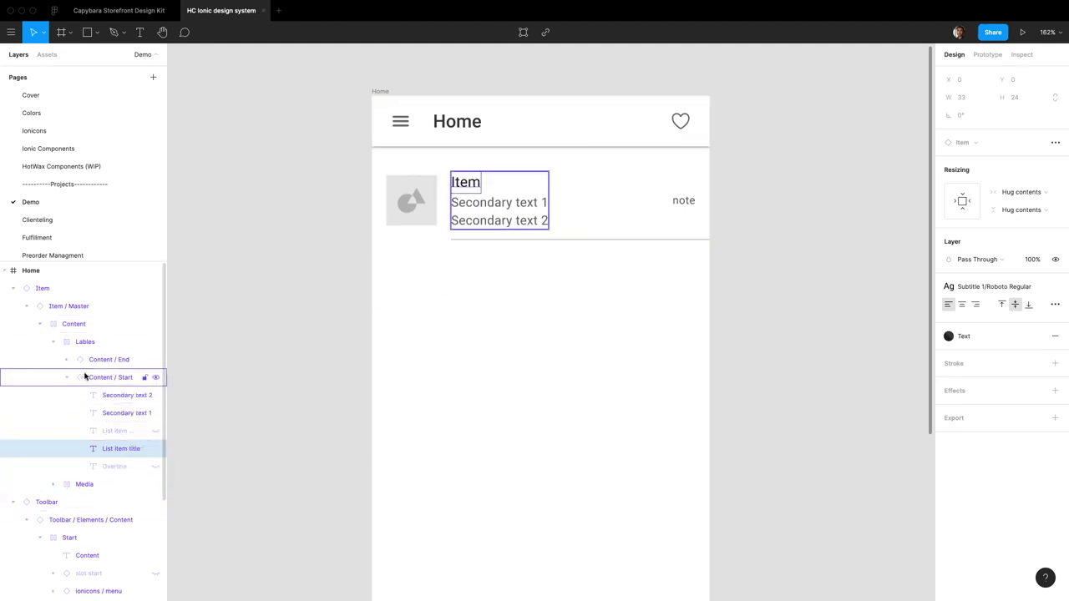
- Preview the hidden Secondary text 2 above the note in Content / End, hide it again, and check the note's type details
left_click(685, 204)
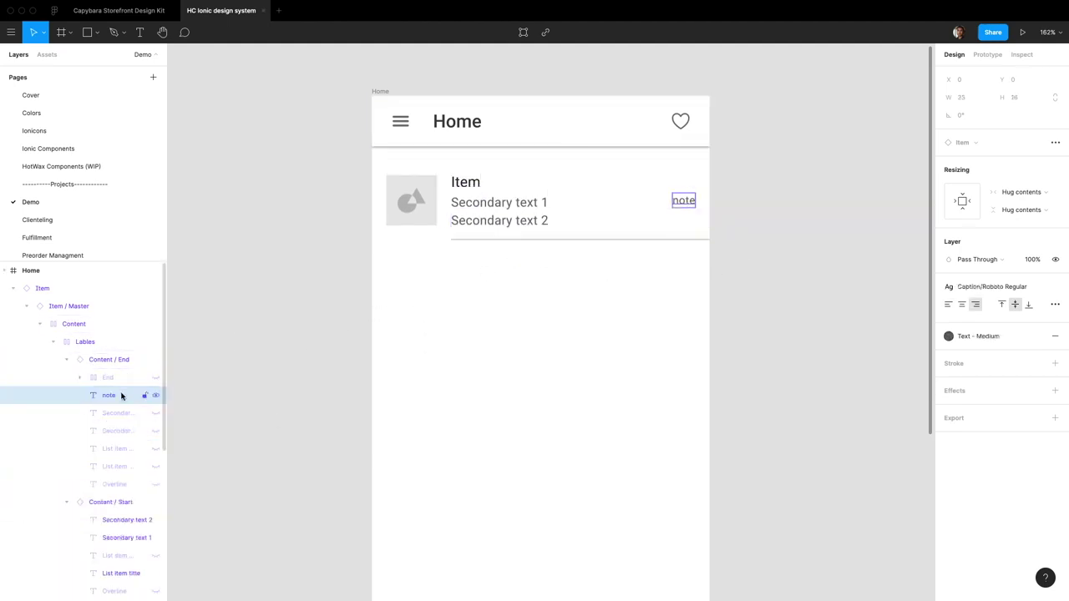
left_click(156, 412)
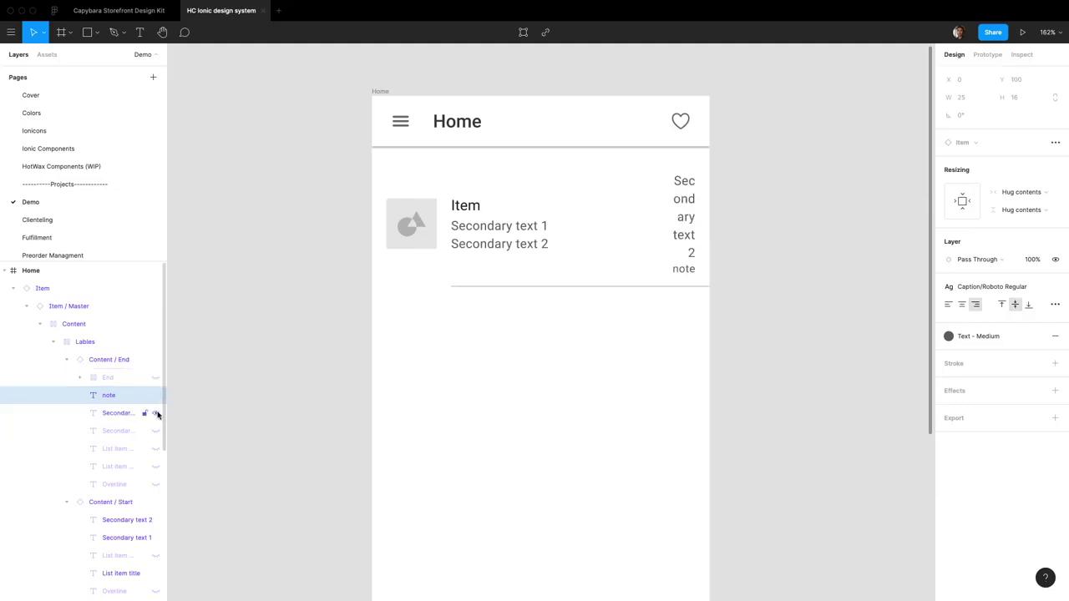
left_click(155, 414)
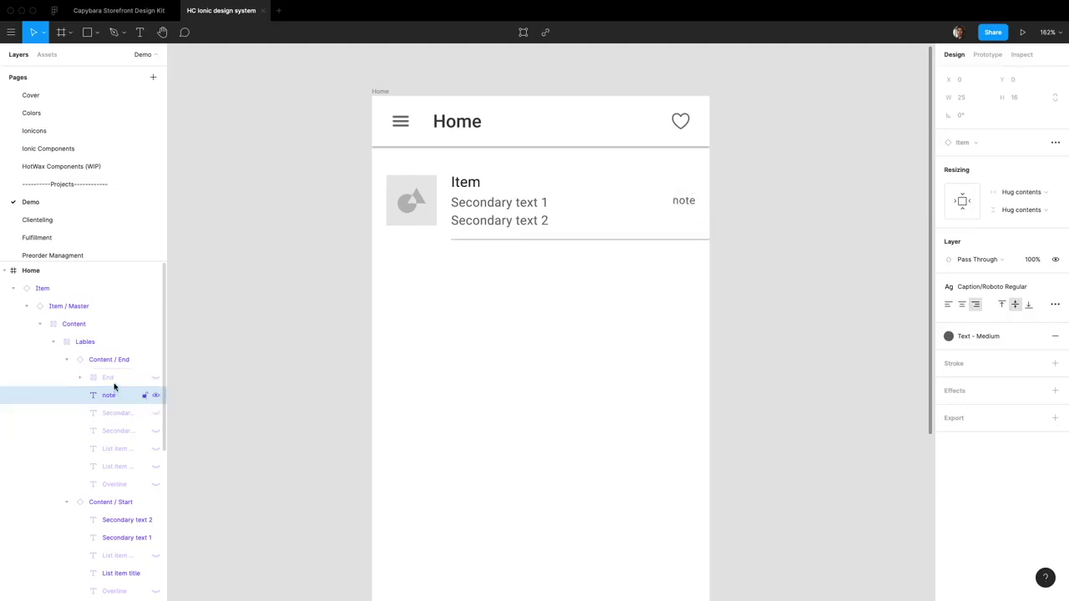
left_click(1053, 304)
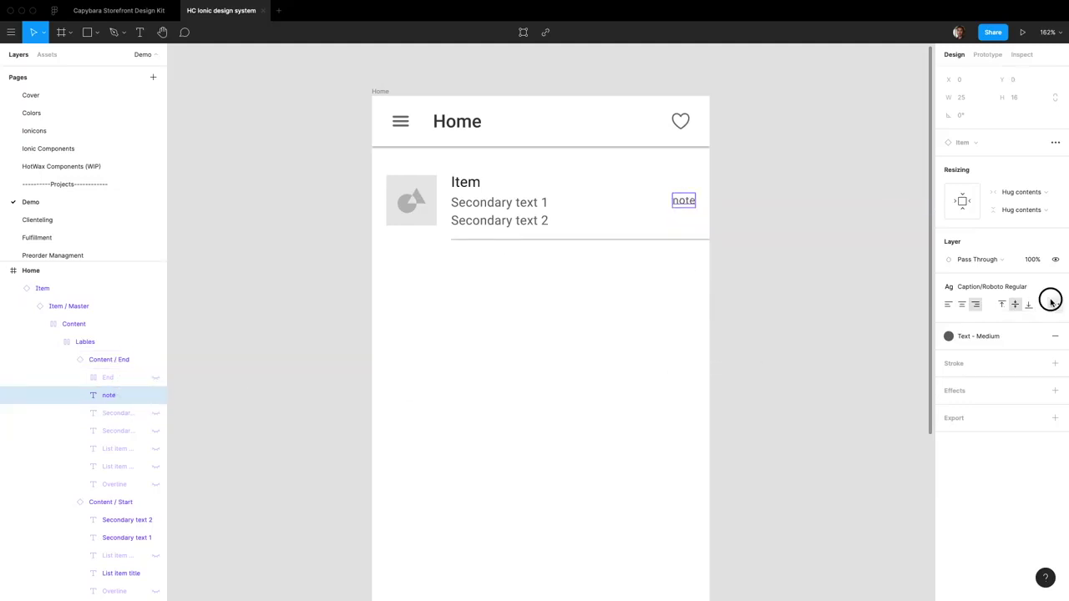
left_click(923, 306)
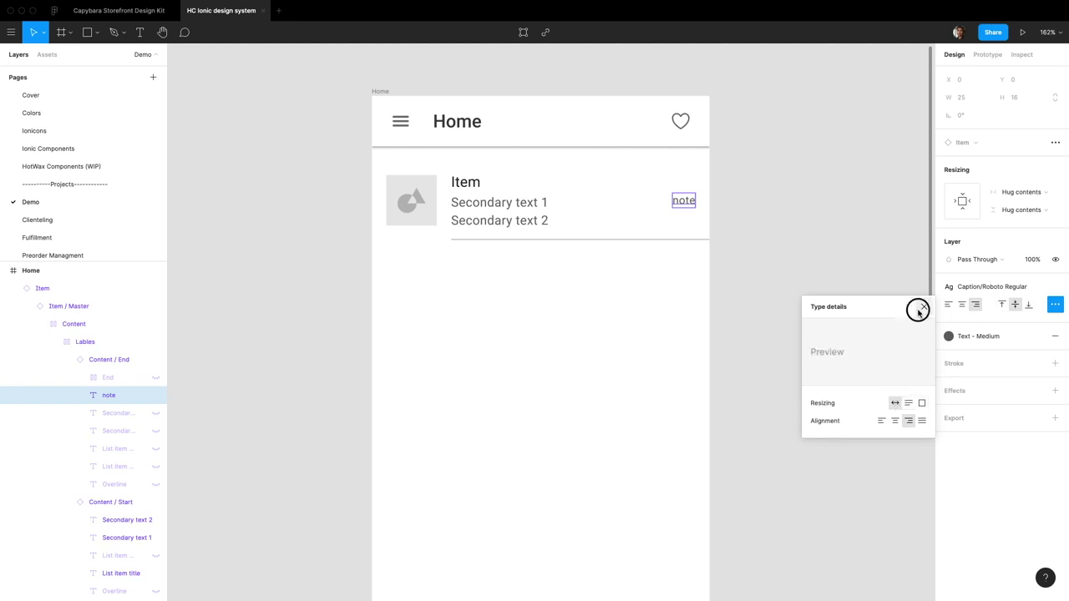
- Set the five hidden text layers below the note in Content / End to auto-width text resizing
left_click(117, 412)
left_click(115, 485, "shift")
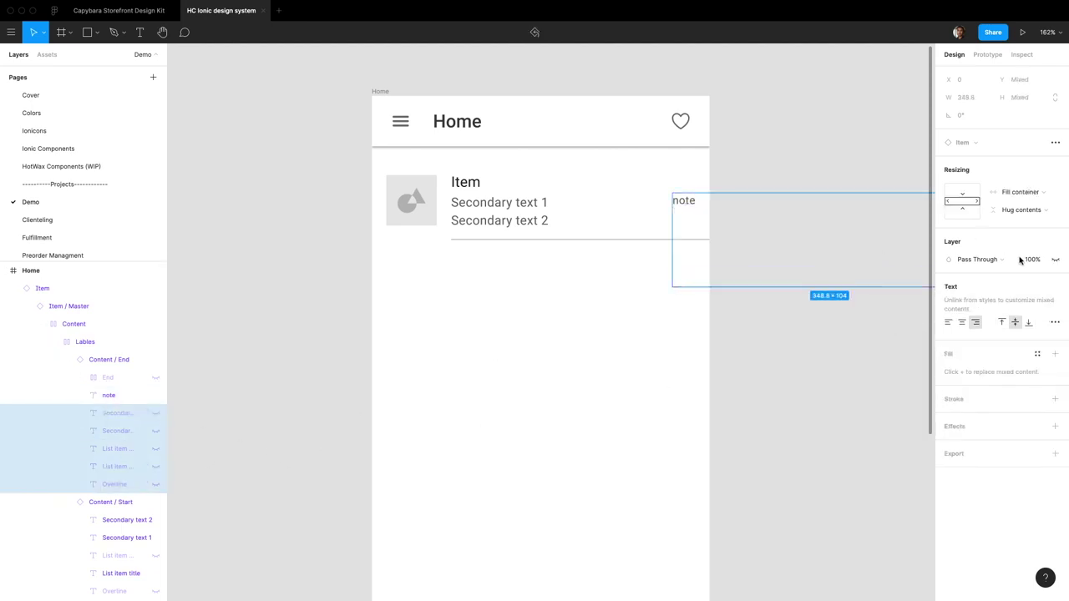
left_click(1054, 321)
left_click(895, 420)
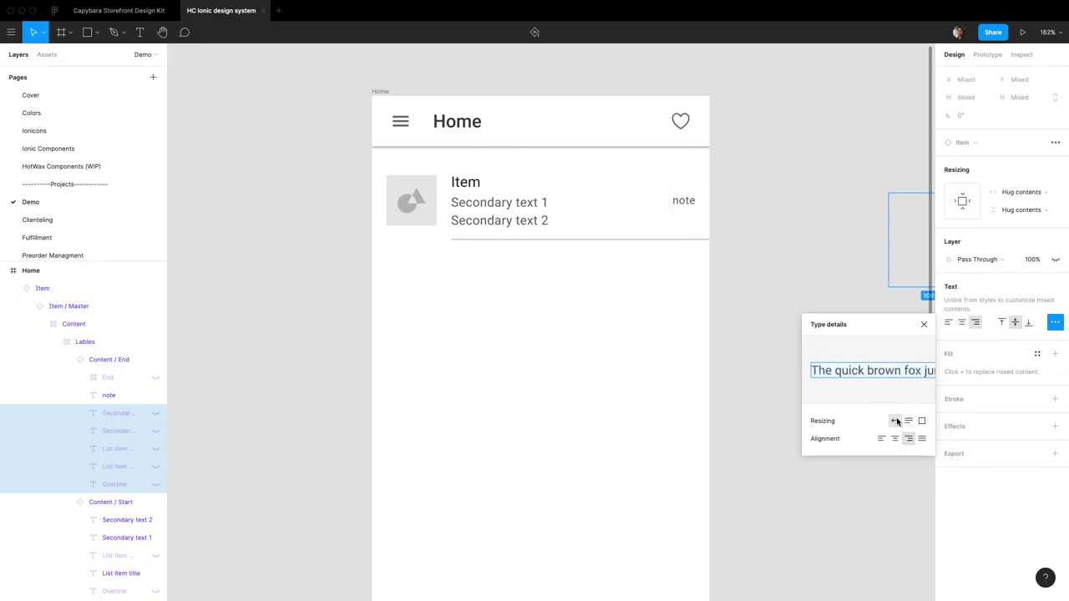
left_click(924, 324)
- Show both secondary texts, the subtitle, the title and the overline in the item's Content / End
left_click(131, 413)
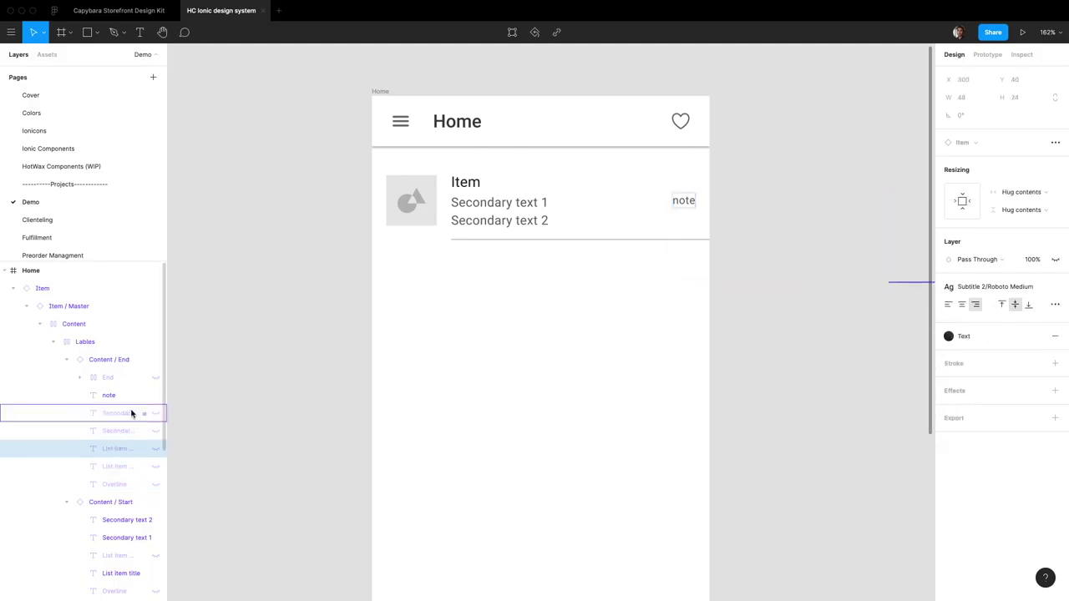
left_click(155, 413)
left_click(156, 431)
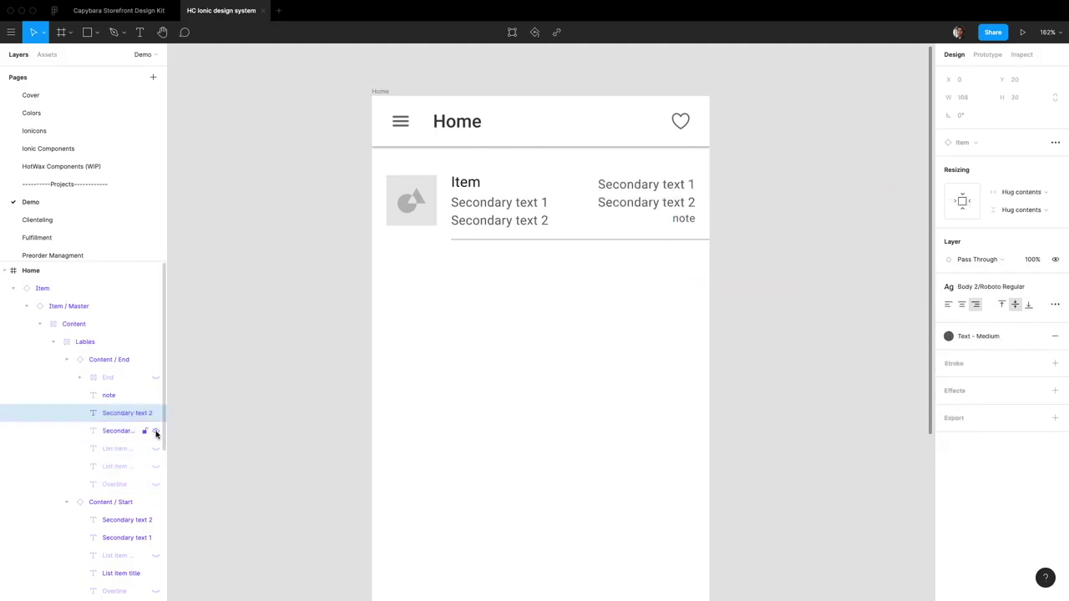
left_click(154, 449)
left_click(150, 468)
left_click(155, 468)
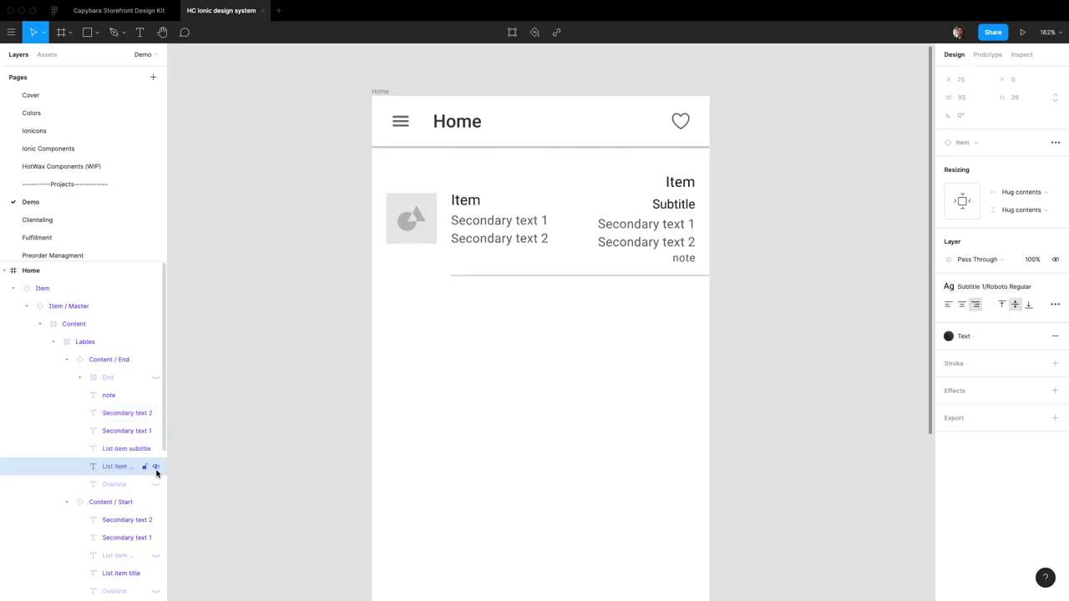
left_click(155, 484)
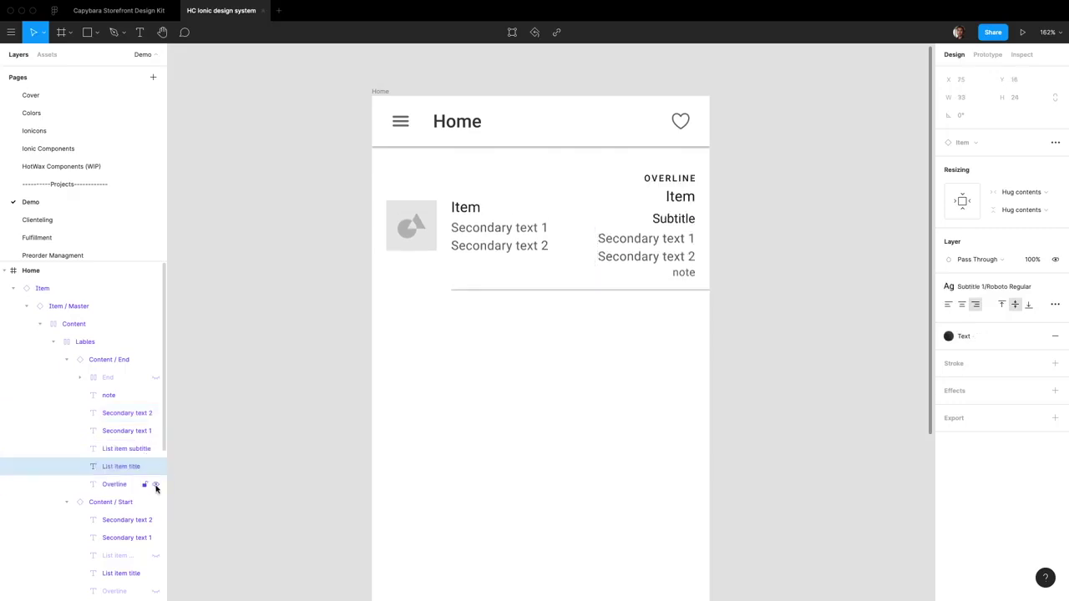
- Hide the overline, title, subtitle and both secondary texts in Content / End, leaving only the note
left_click(156, 484)
left_click(154, 465)
left_click(155, 448)
left_click(155, 431)
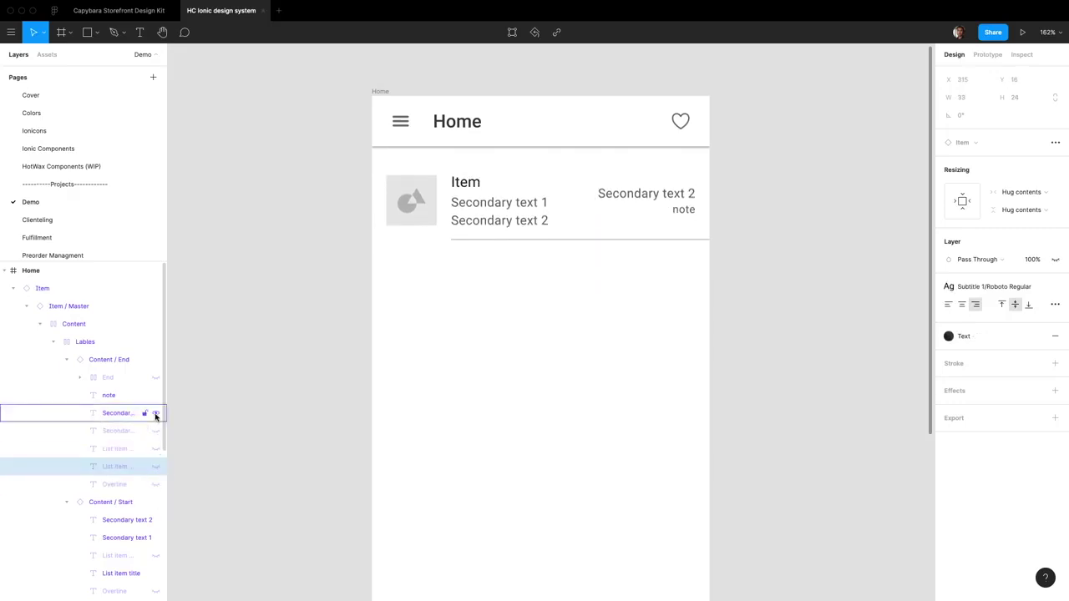
left_click(154, 412)
- Hide the standalone note in Content / End, show the End frame instead, and hide the button inside that frame
left_click(102, 378)
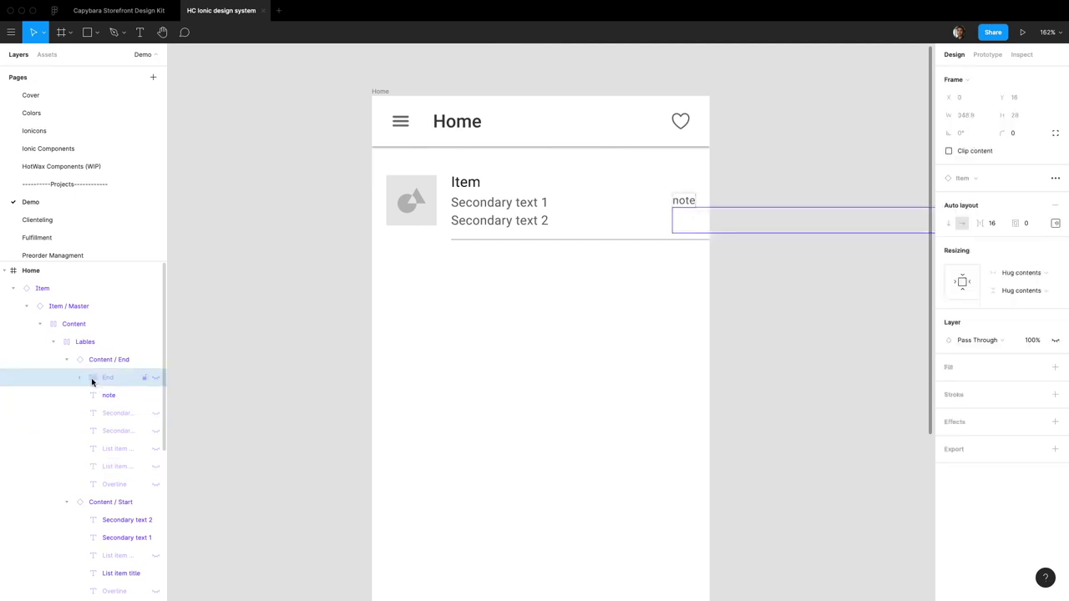
left_click(80, 378)
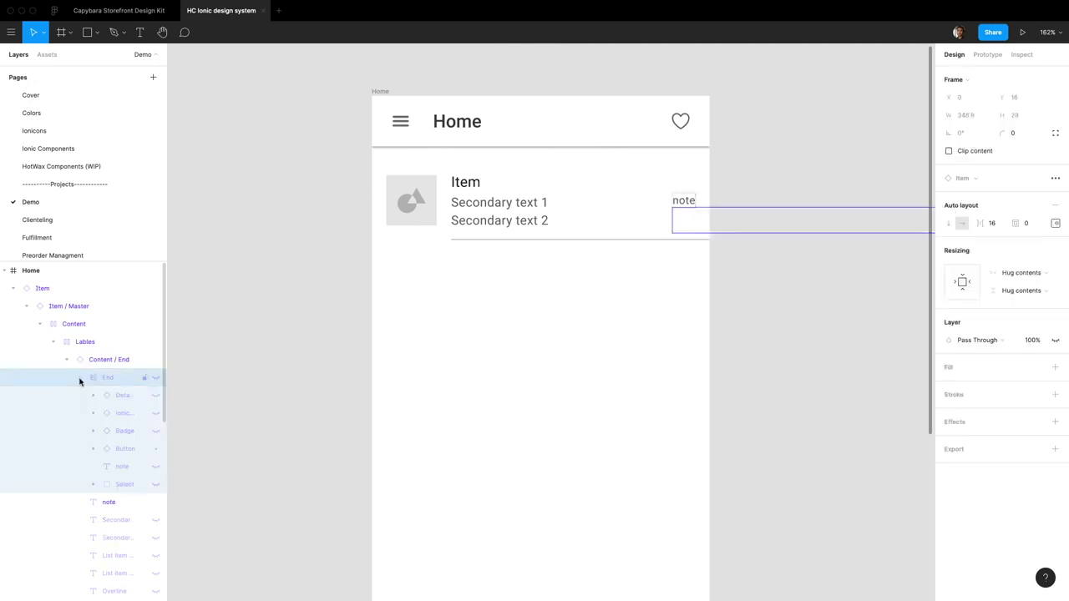
left_click(155, 502)
left_click(155, 377)
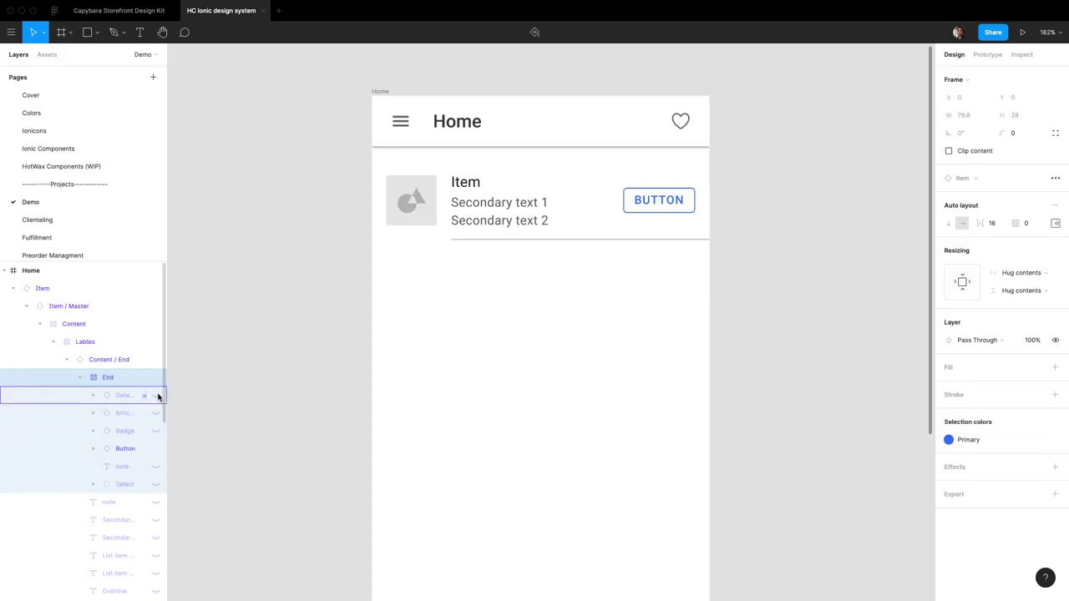
left_click(156, 448)
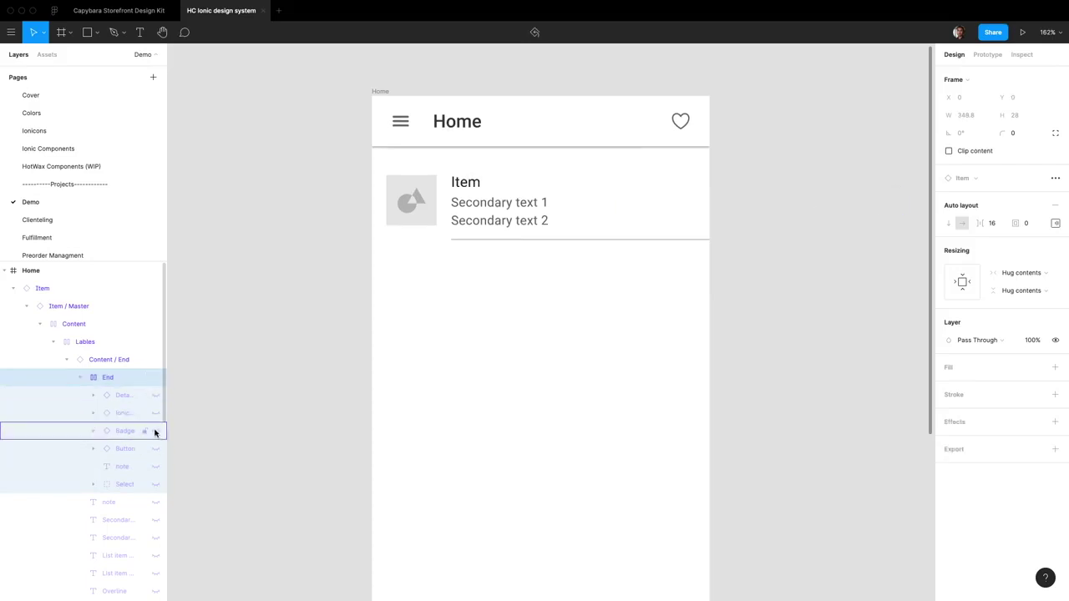
- Preview the badge and the arrow-forward icon in the End frame one at a time, hiding each again
left_click(155, 431)
left_click(155, 431)
left_click(155, 414)
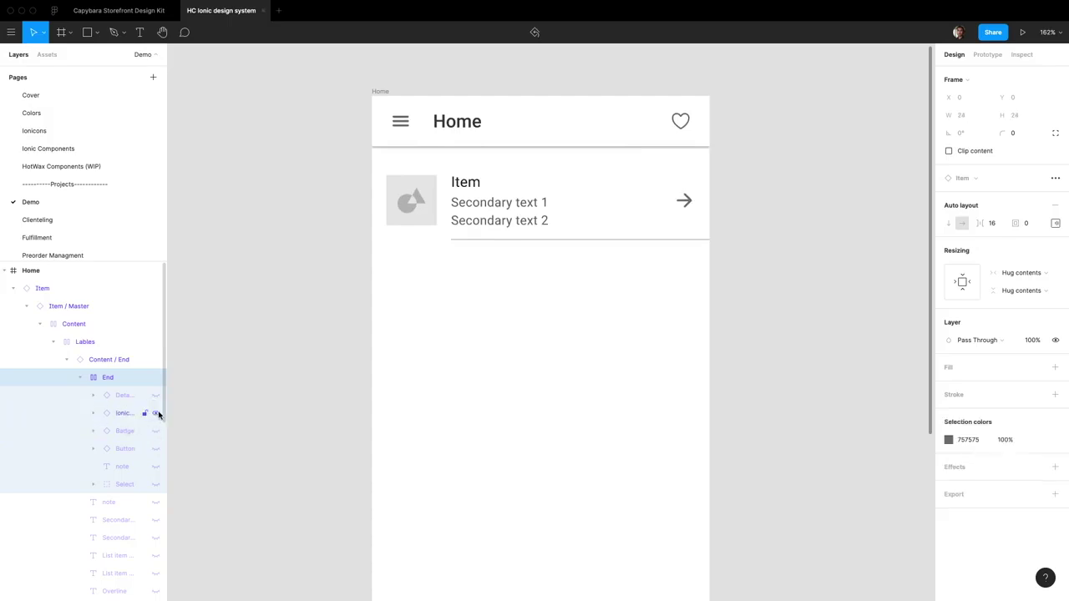
left_click_drag(174, 409, 238, 406)
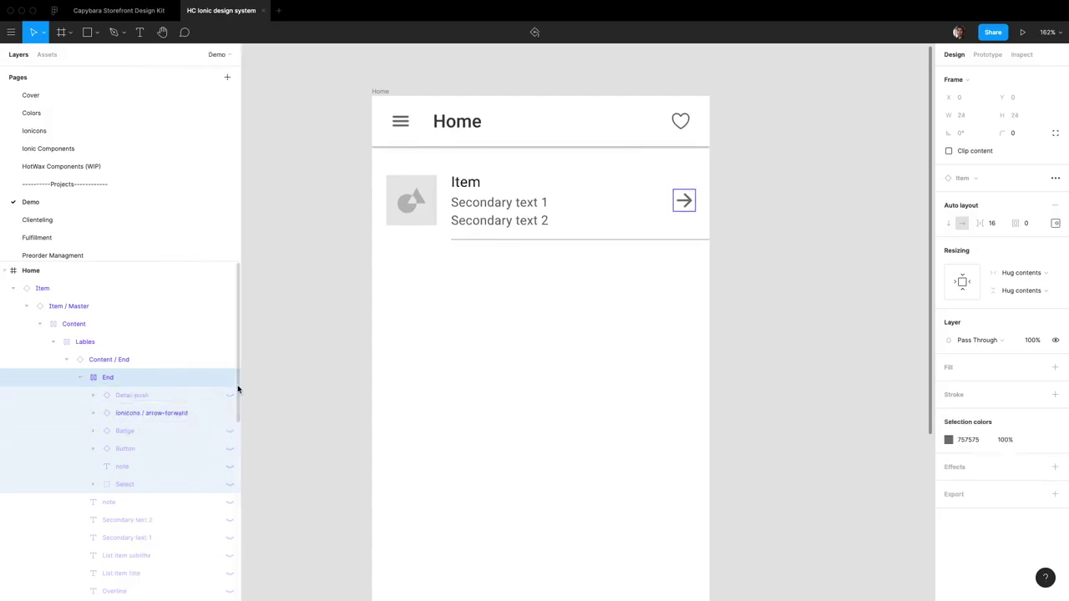
left_click(229, 412)
- Preview the Detail push chevron in the End frame with and without the note beside it, and hide both again
left_click(229, 396)
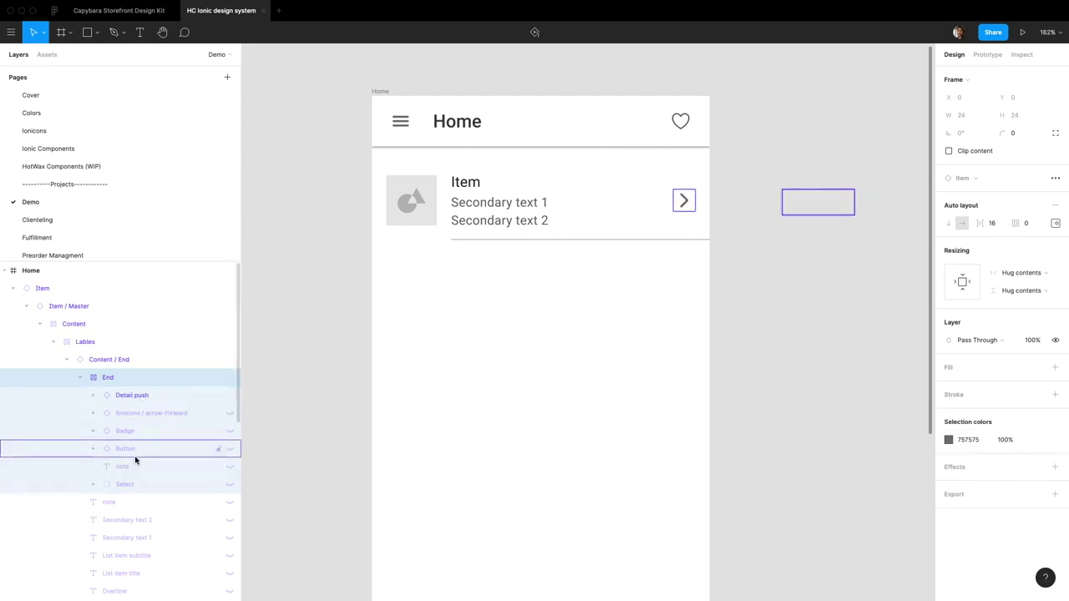
left_click(228, 466)
double_click(652, 201)
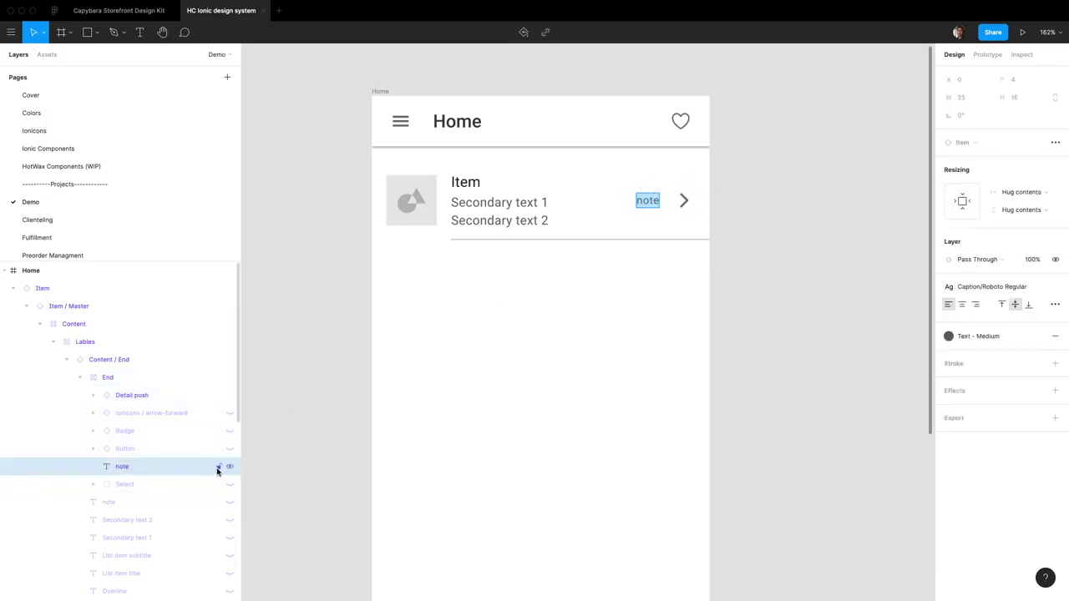
left_click(229, 468)
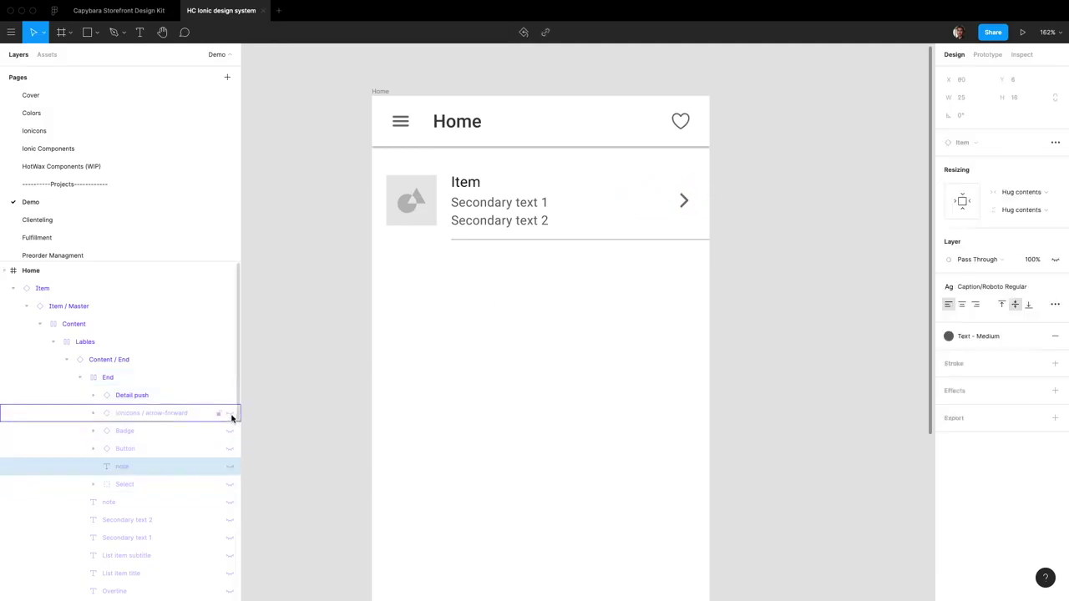
left_click(230, 468)
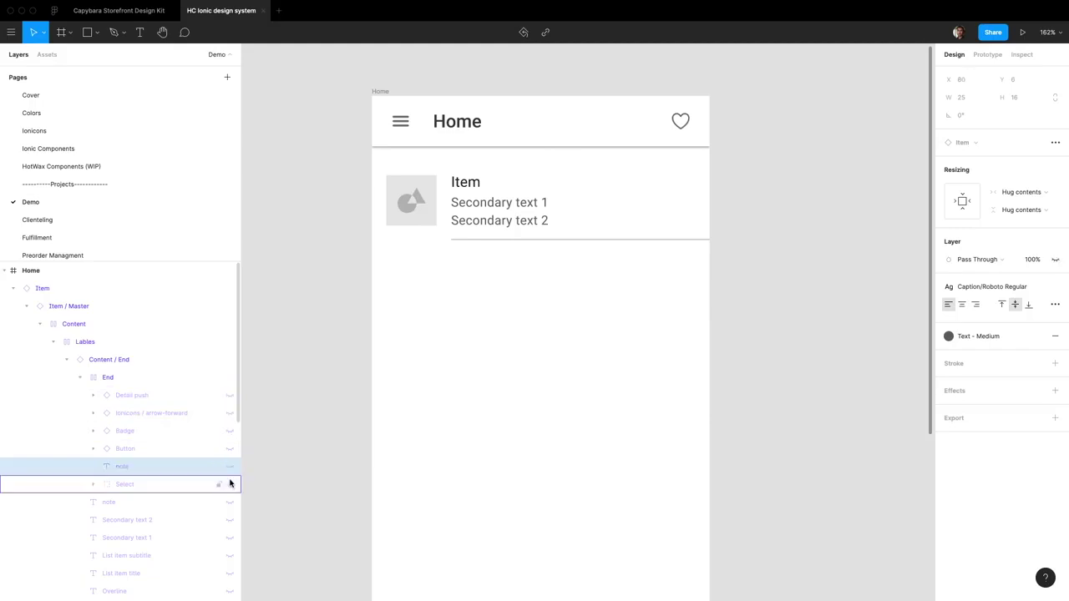
- Preview the Select dropdown in the End frame and hide it again
left_click(230, 485)
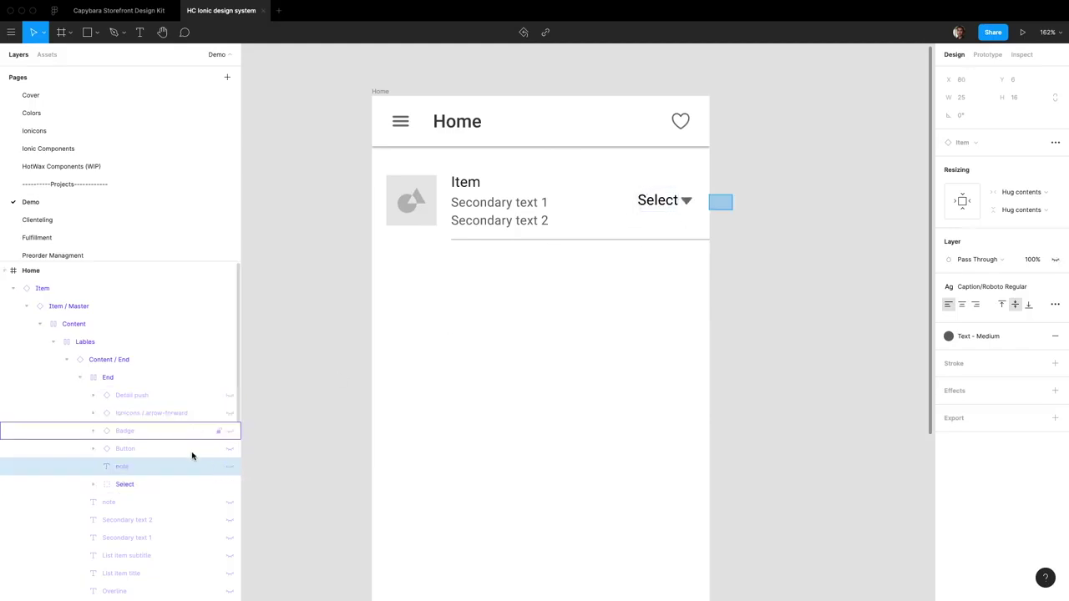
left_click(230, 467)
left_click(230, 468)
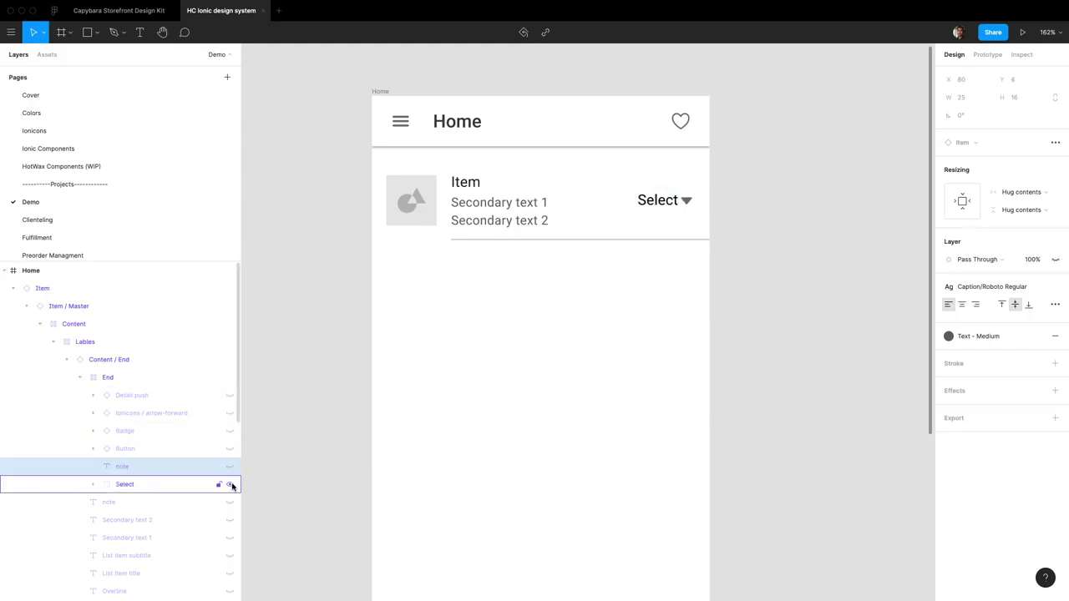
left_click(230, 485)
- Show the note inside the End frame and change its text to "$10.00"
left_click(230, 468)
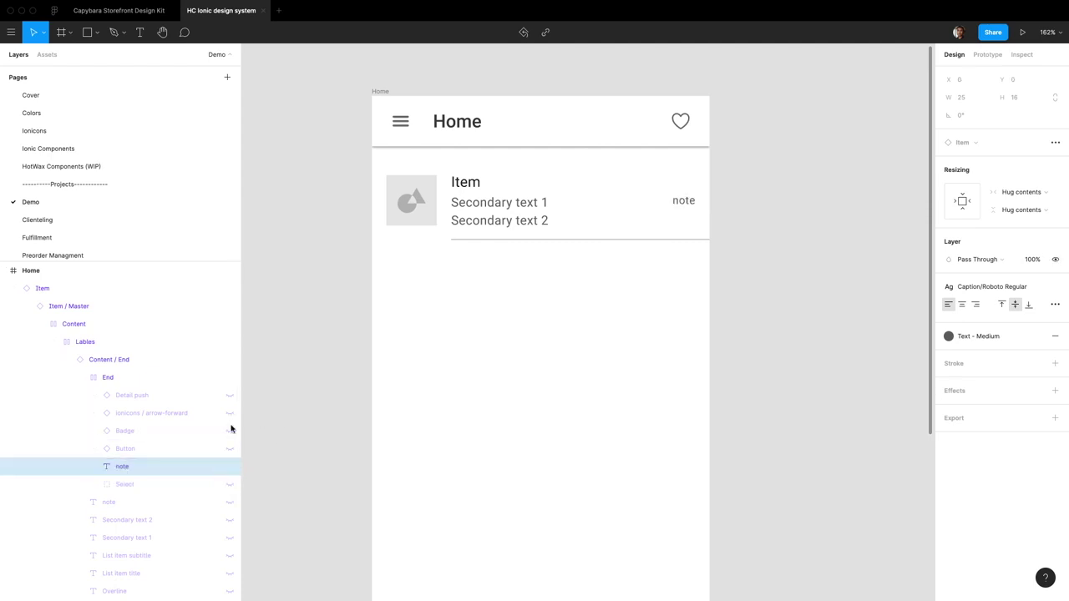
key("Return")
type("$10.00")
- Change the item's title to "Hoodie" and its first secondary text line to "Colors: Blue Black Red"
double_click(470, 182)
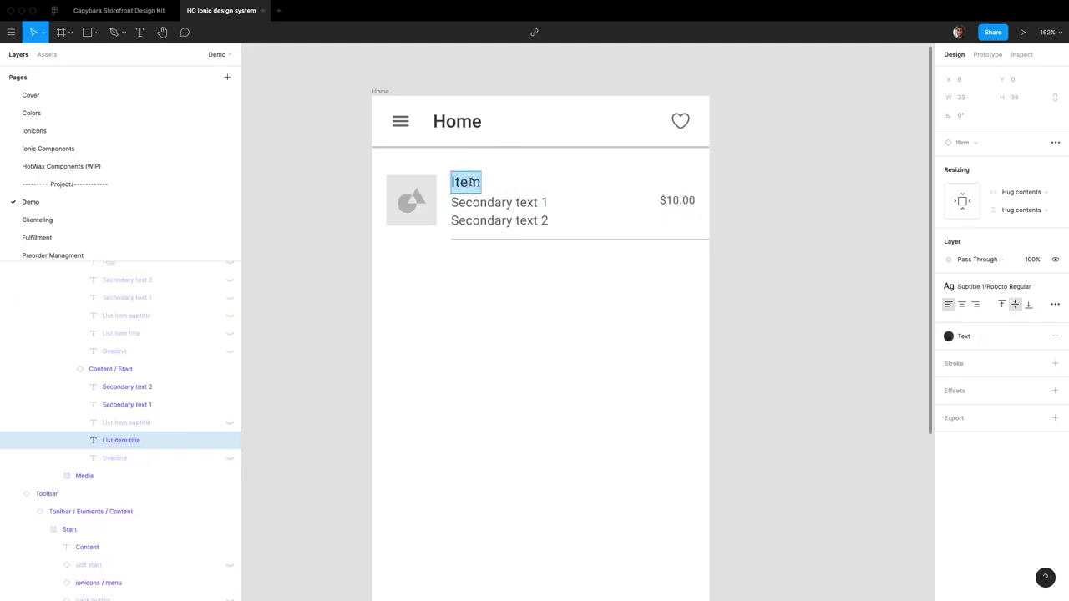
type("Hoodie")
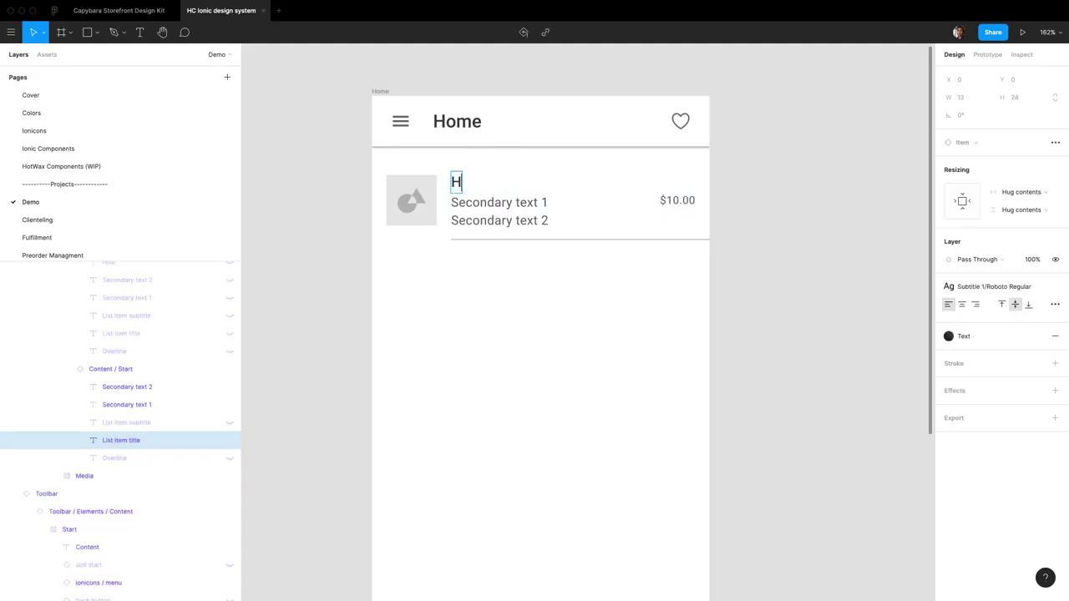
triple_click(486, 204)
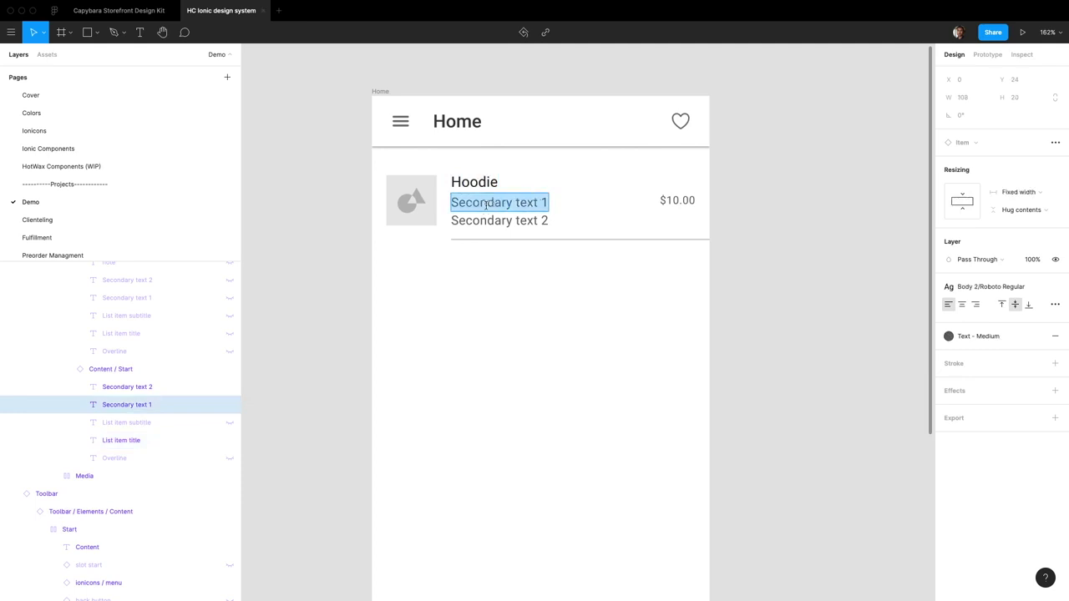
type("Colors: Blue")
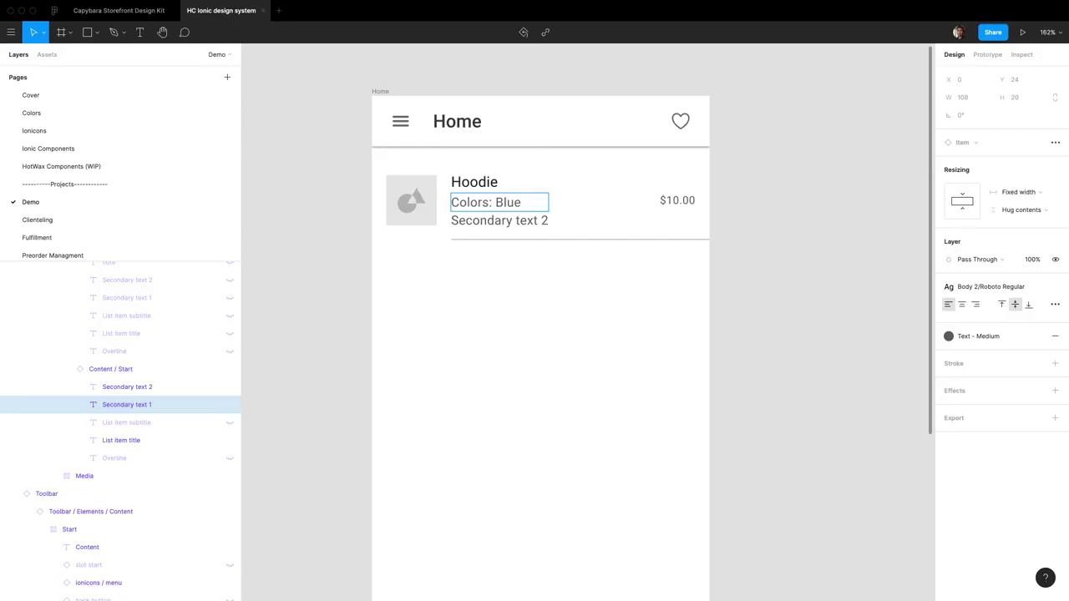
type(" Black Red")
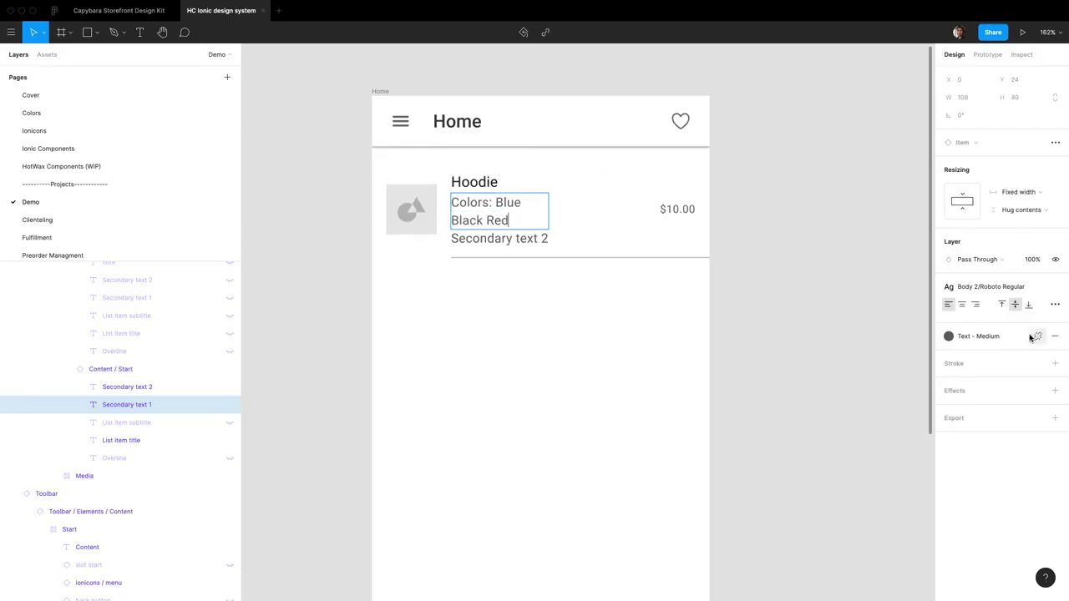
- Set the item's colors line to auto-width text resizing so it fits on one line
left_click(1054, 304)
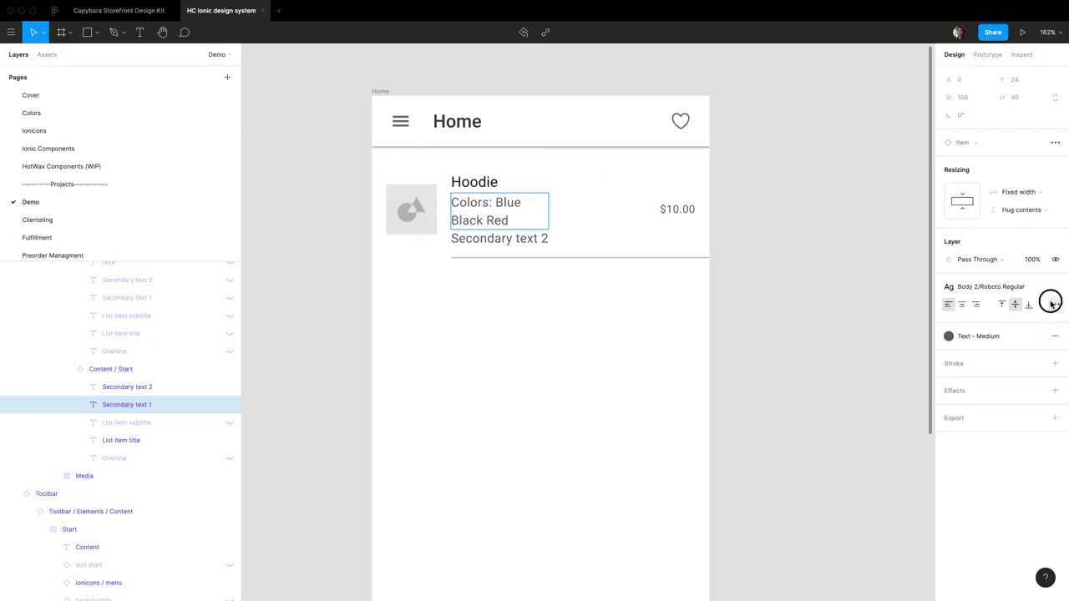
left_click(897, 403)
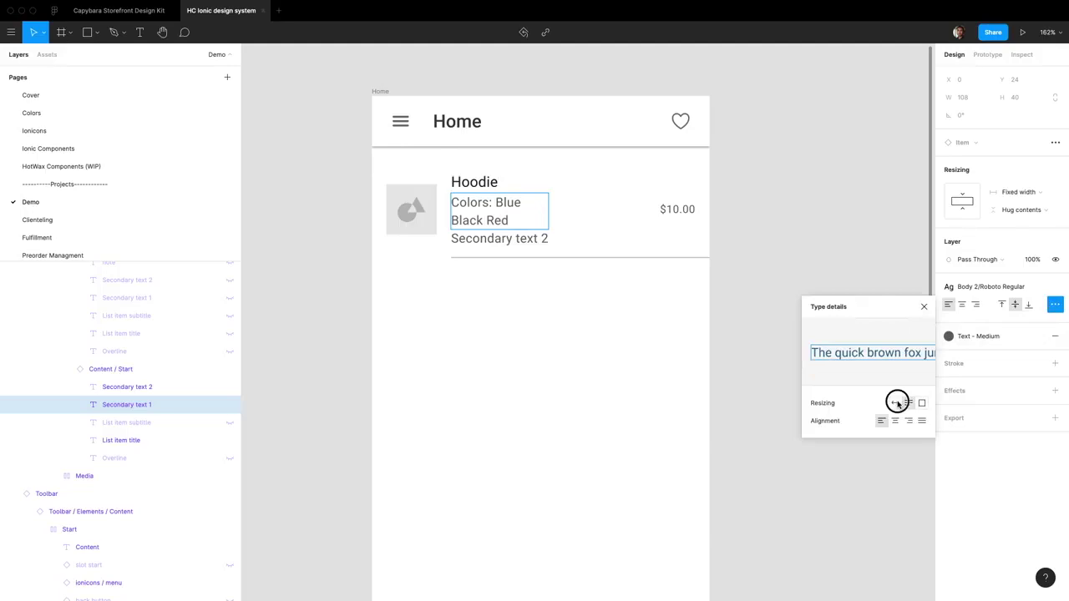
left_click(924, 306)
- Change the Hoodie item's second secondary text line to "Sizes: S M L XL" and collapse the item's layers
left_click(512, 219)
double_click(512, 219)
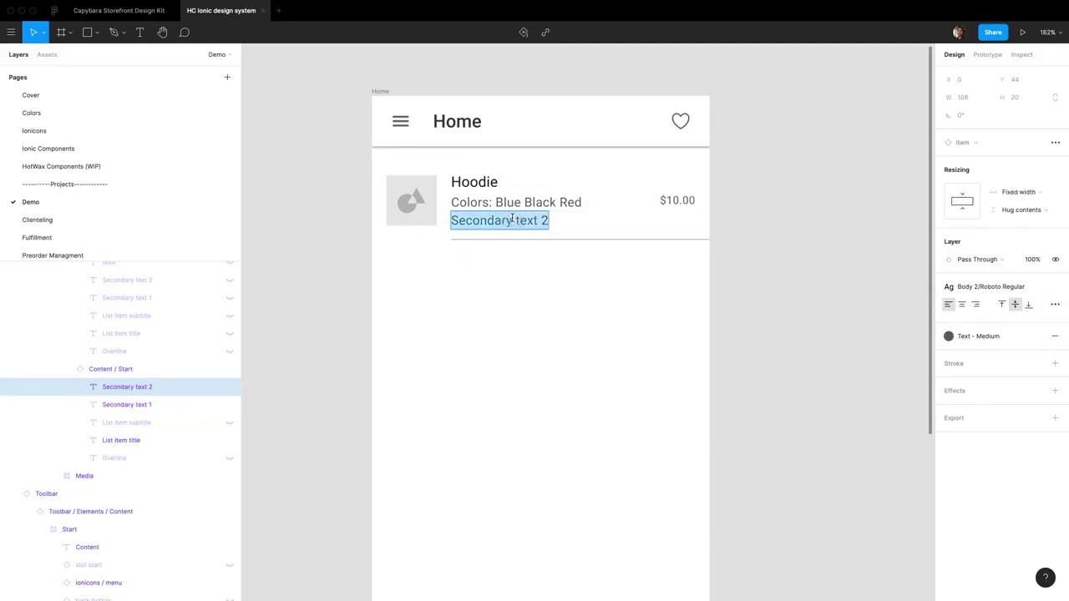
type("Sizes: S M L XL")
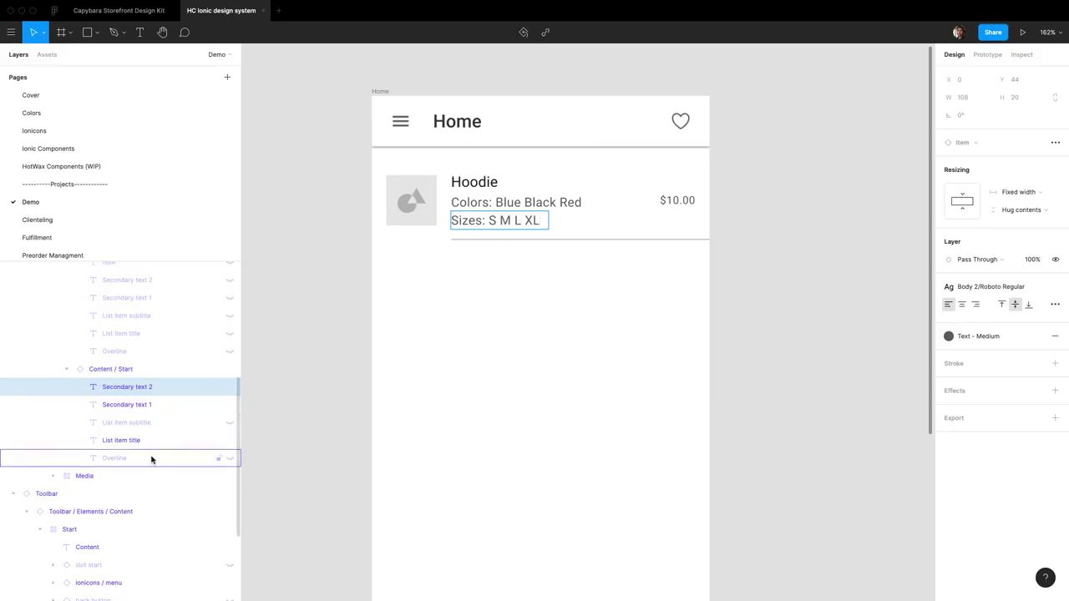
left_click(127, 357)
left_click(127, 368)
scroll(127, 368, "up", 3)
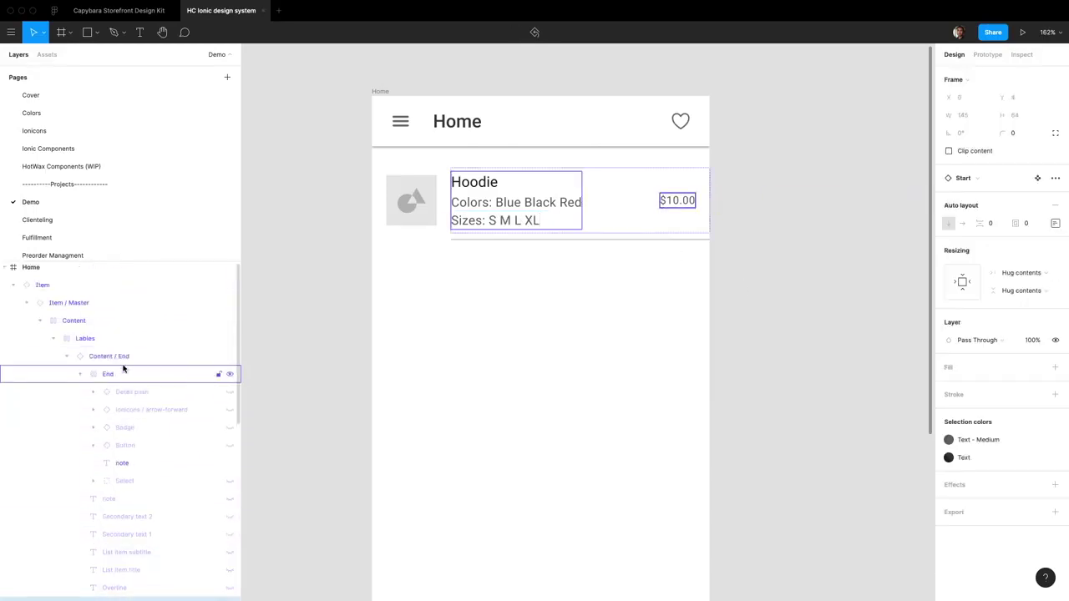
left_click(30, 305)
left_click(534, 248)
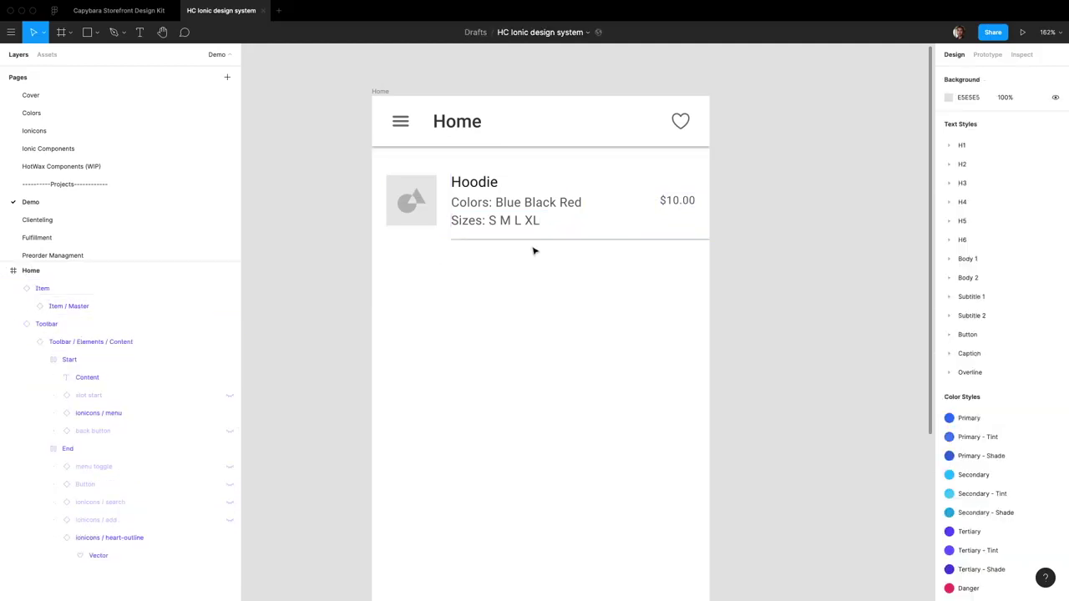
- Move the Hoodie item down the Home frame to Y 400, leaving space beneath the toolbar
left_click(539, 236)
left_click_drag(547, 192, 546, 343)
key("super+z")
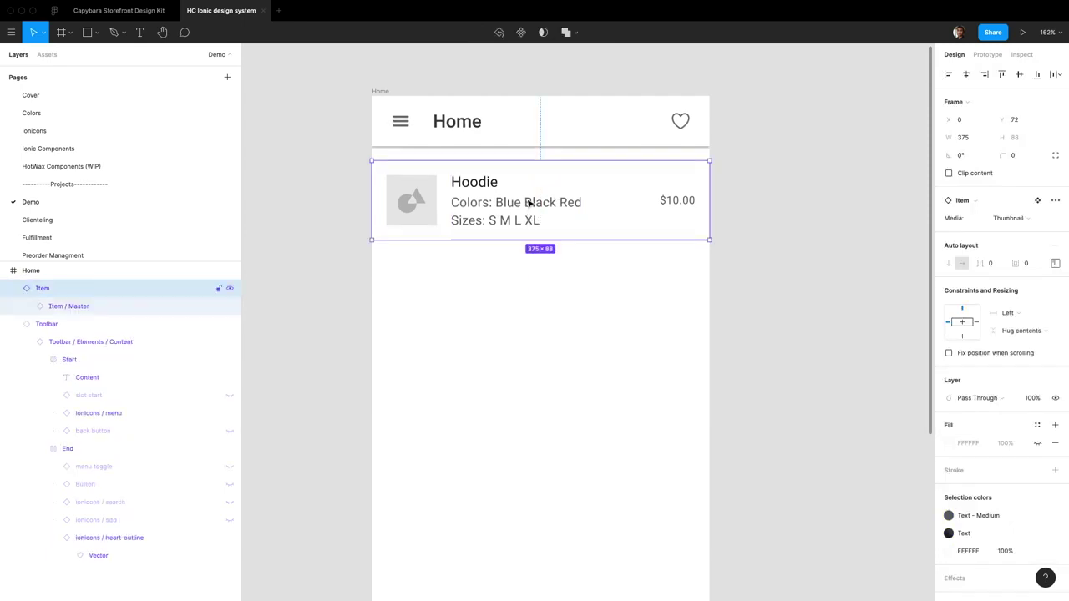
left_click_drag(529, 203, 518, 410)
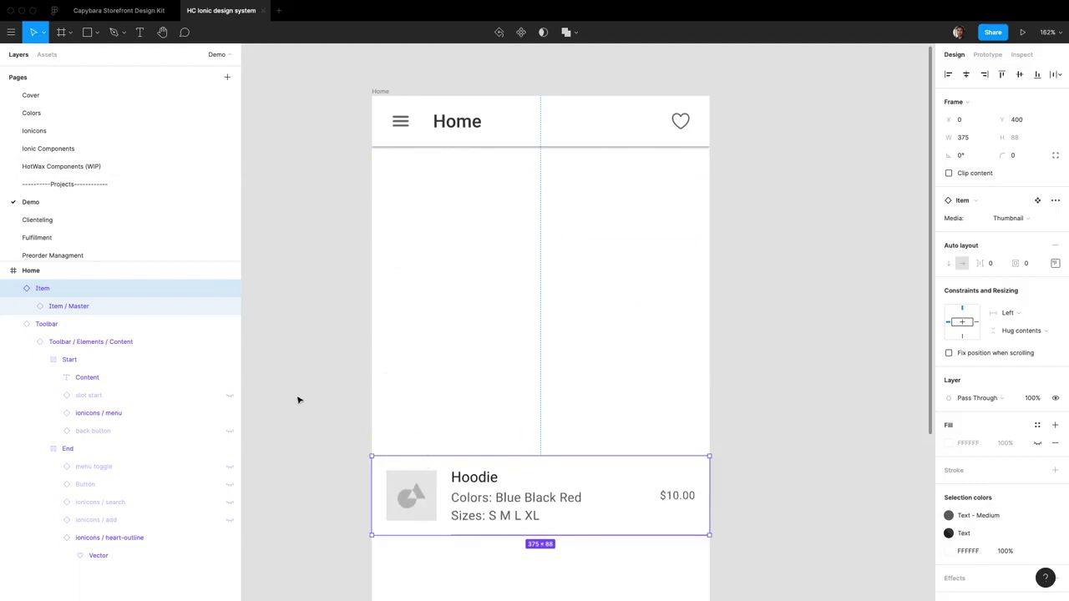
- Search the components for "list", place the List component beneath the toolbar and center it horizontally in the Home frame
left_click(38, 56)
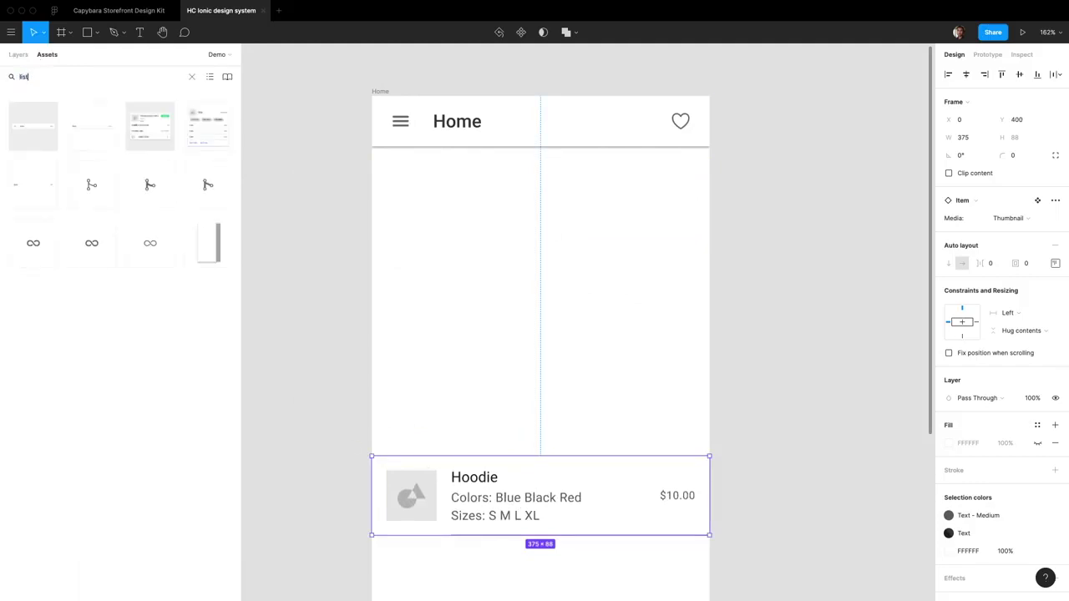
left_click_drag(34, 127, 632, 298)
left_click(967, 76)
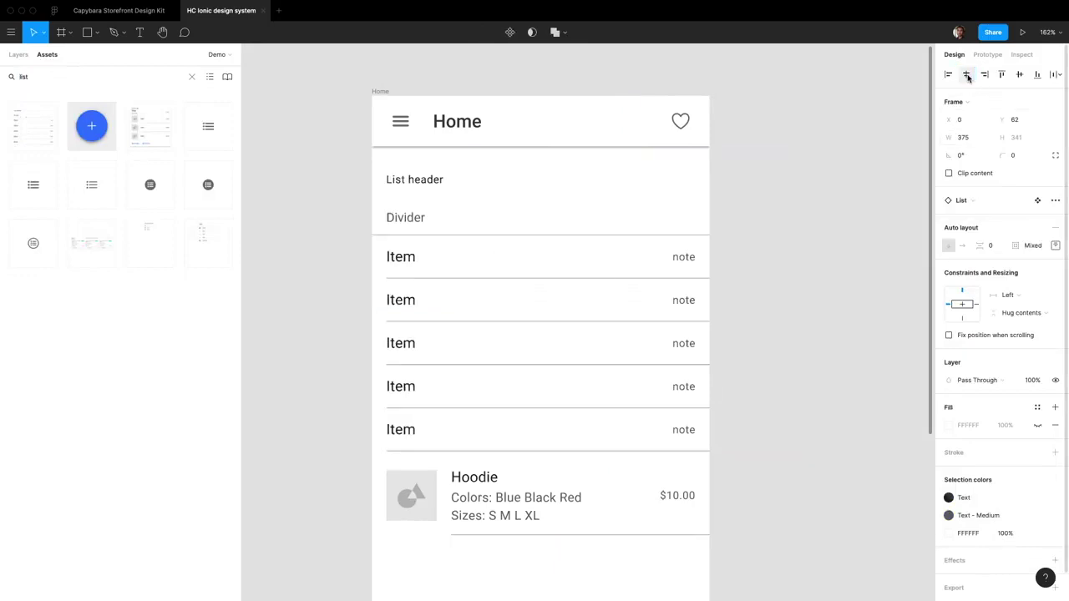
- Hide the List Divider layer inside the list
double_click(415, 192)
left_click(417, 221)
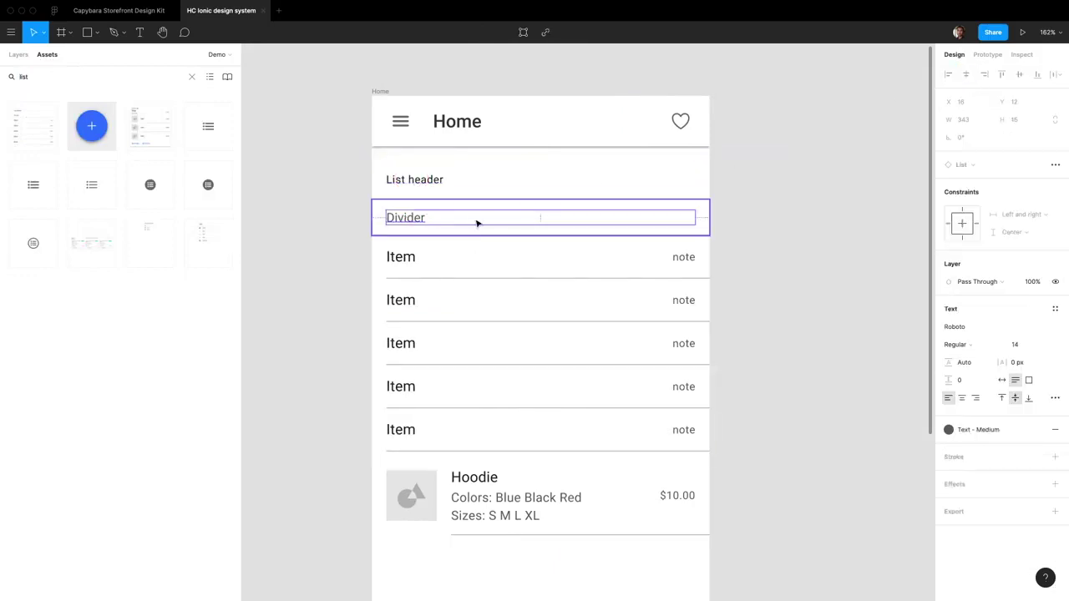
key("Escape")
left_click(19, 54)
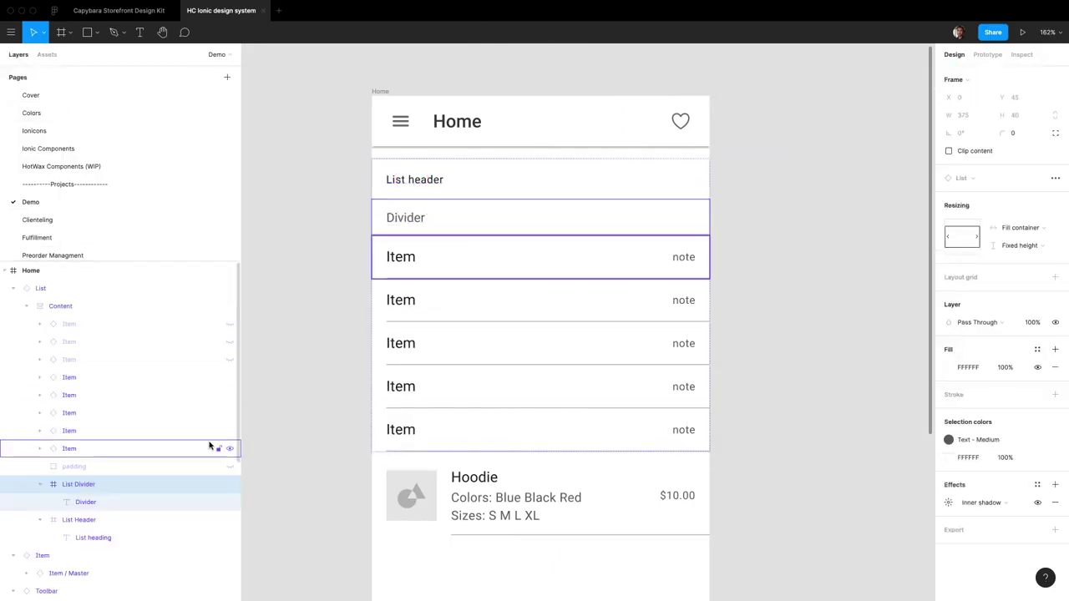
left_click(230, 485)
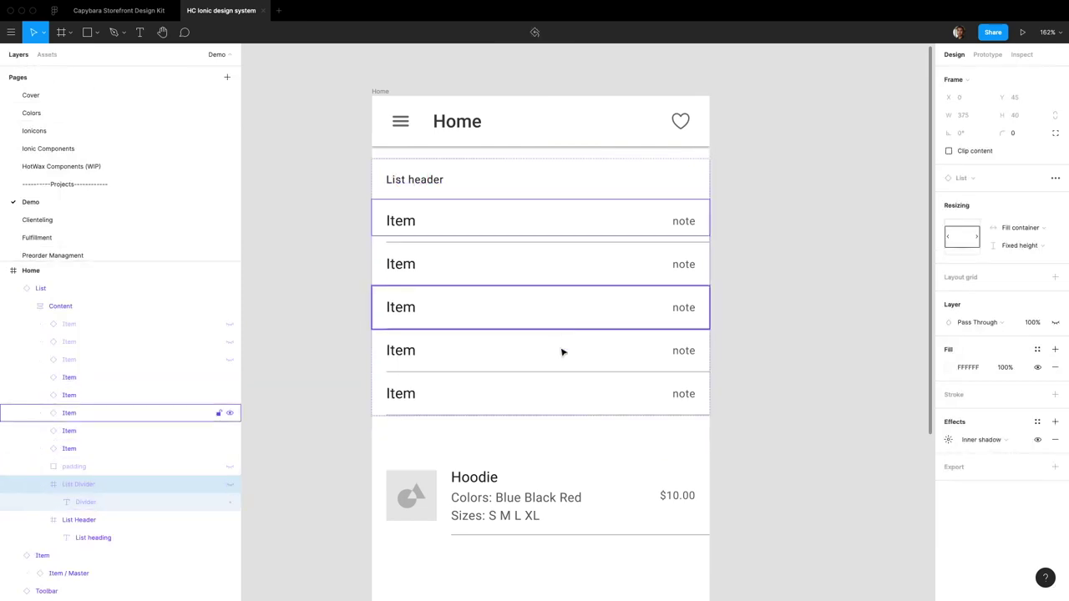
left_click(455, 280)
- Change the list header text to "Men's"
key("Escape")
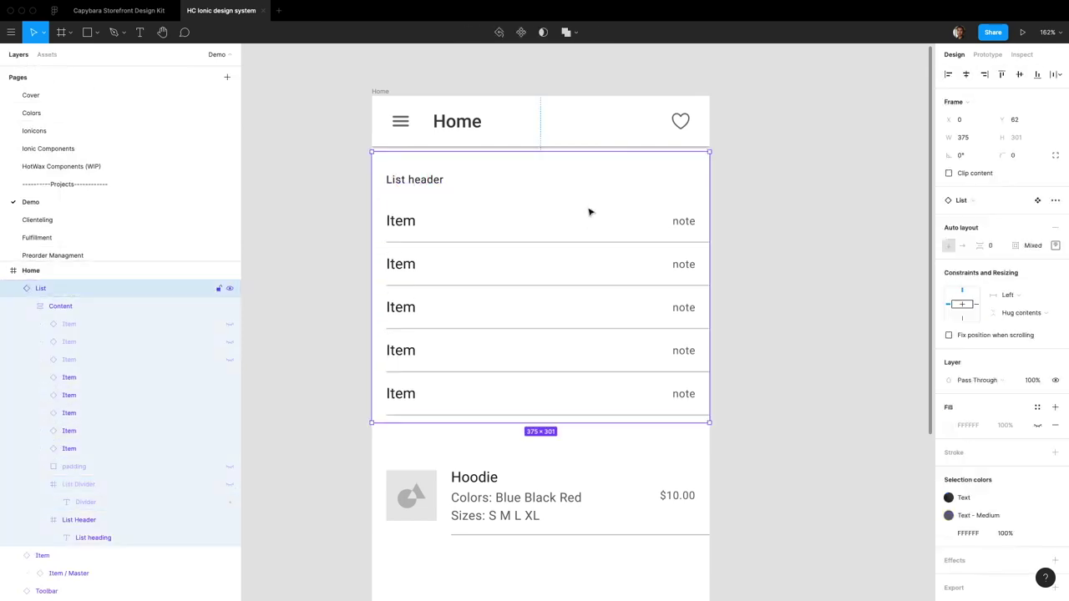
double_click(417, 183)
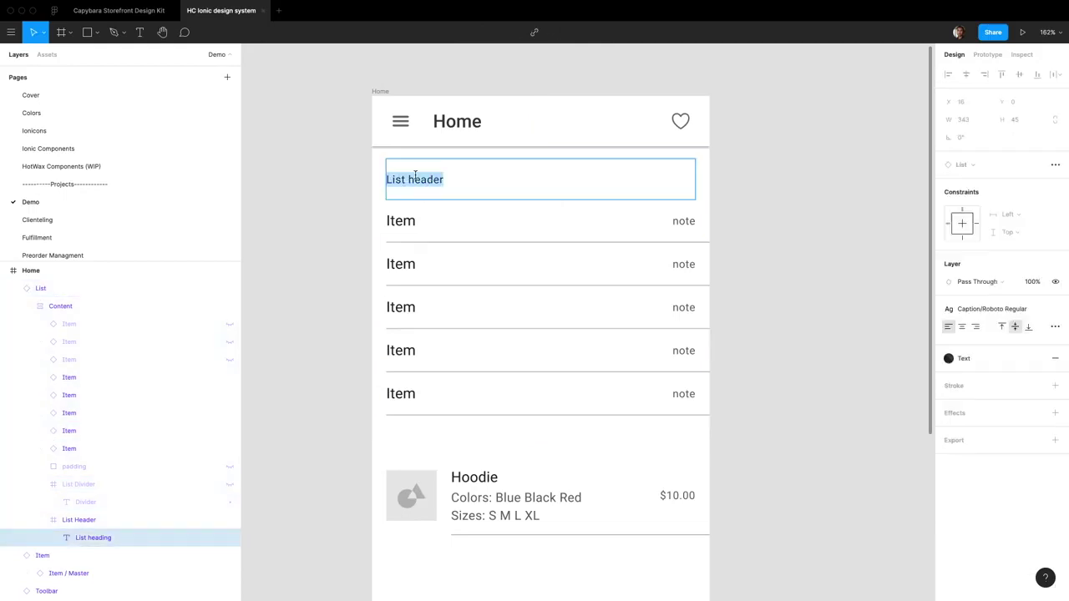
type("Mens")
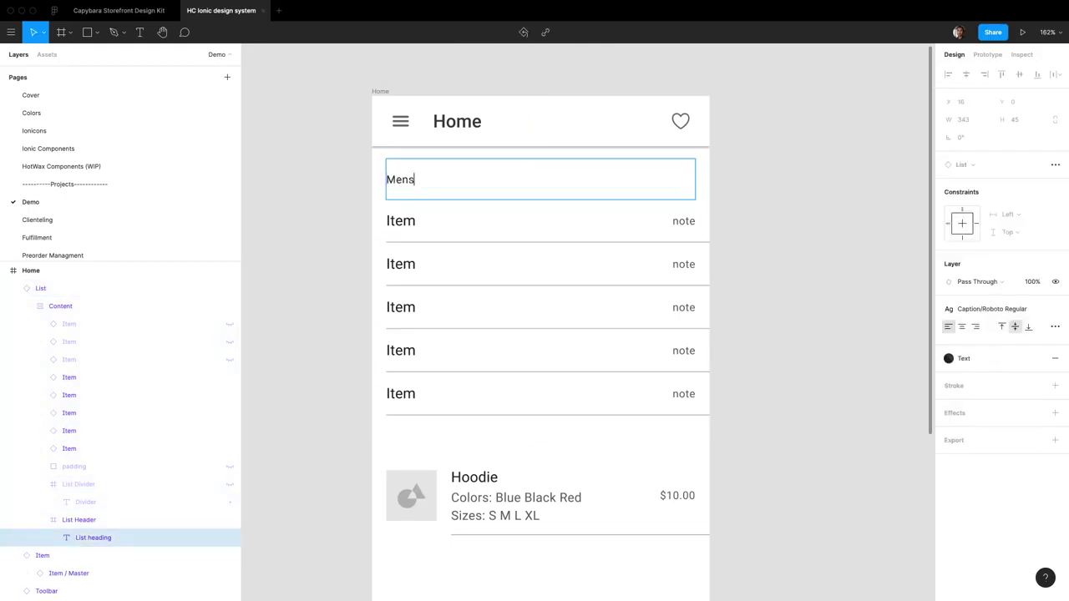
- Set the Media property of all eight items in the list, including the hidden ones, to Thumbnail
left_click(451, 232)
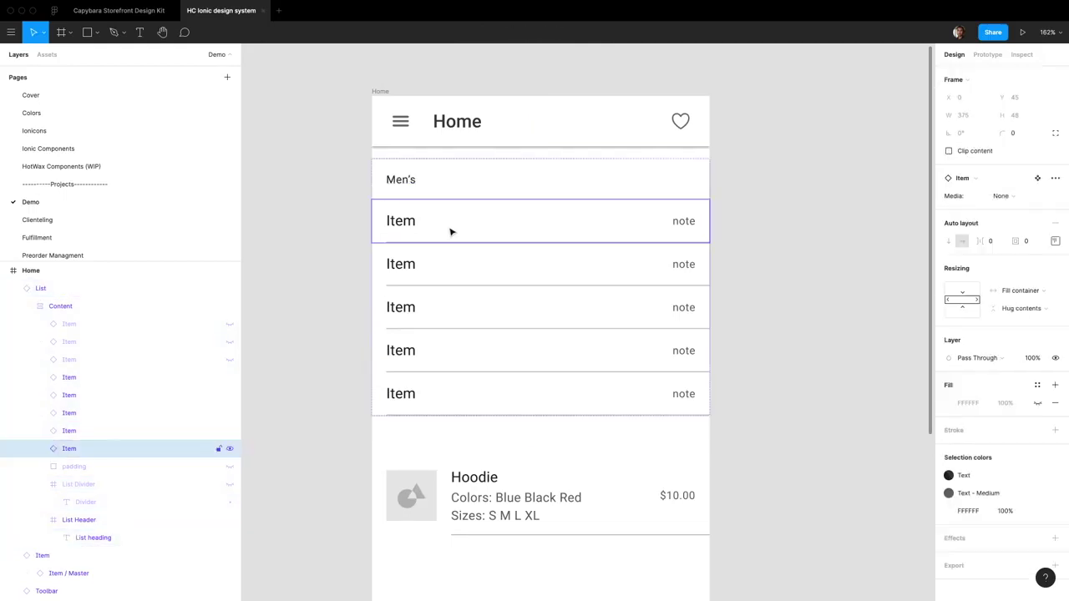
left_click(456, 263, "shift")
left_click(70, 449)
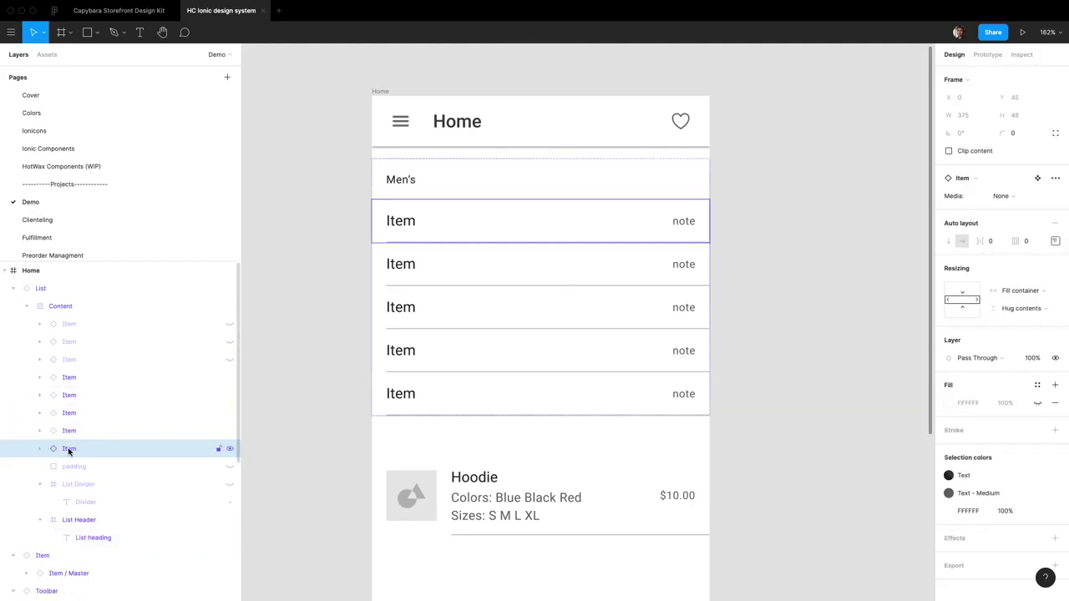
left_click(83, 324, "shift")
left_click(1004, 196)
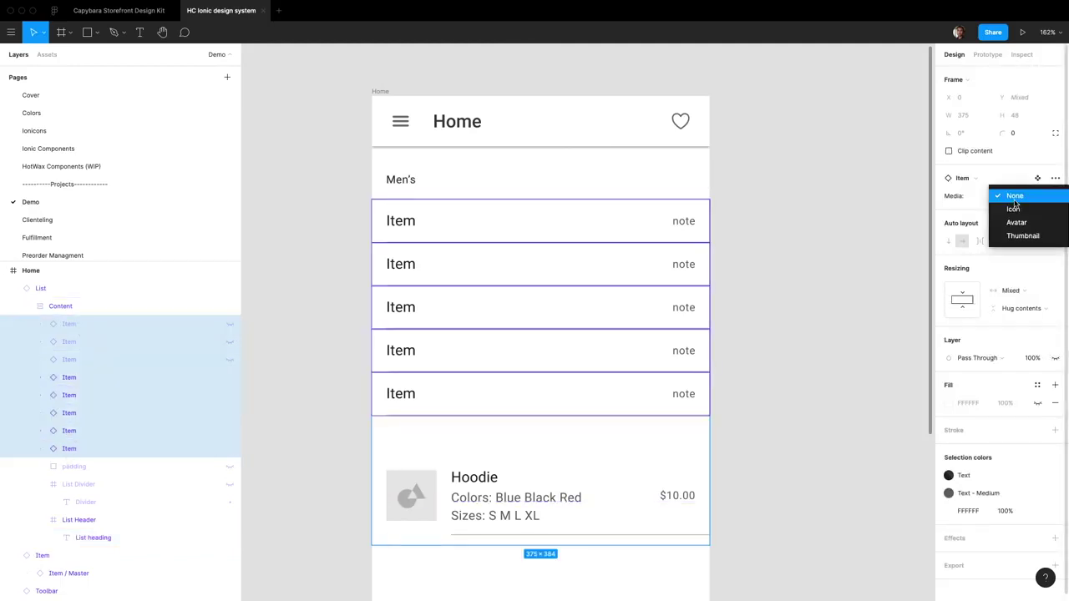
left_click(1019, 234)
scroll(668, 355, "down", 5)
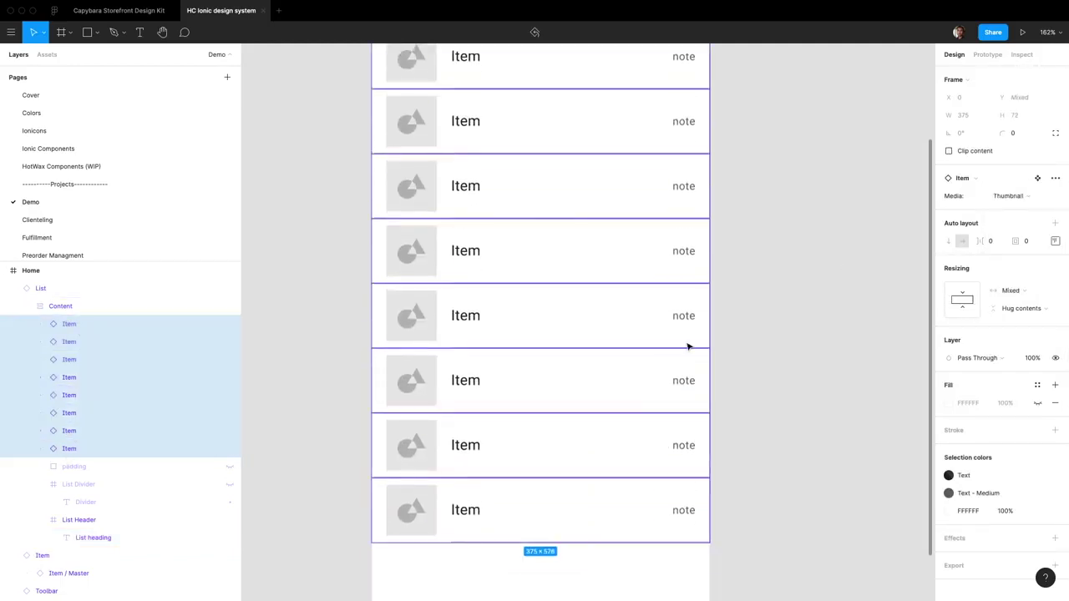
left_click(755, 323)
- Hide five of the list's eight items, keeping the three uppermost in the layer order visible
scroll(746, 337, "down", 5)
scroll(747, 336, "down", 2)
left_click(627, 201)
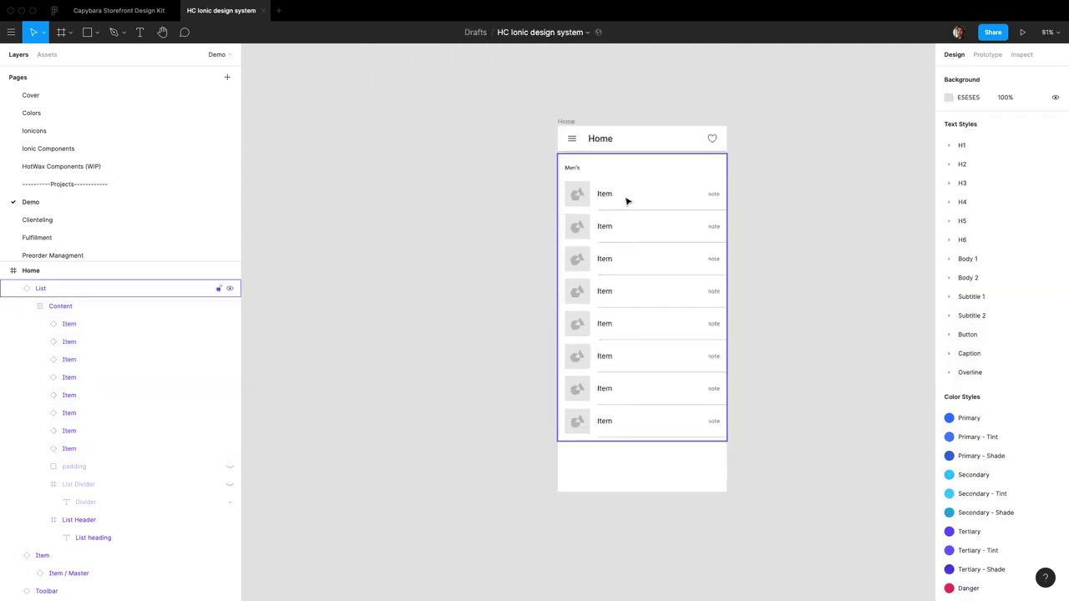
left_click(494, 379)
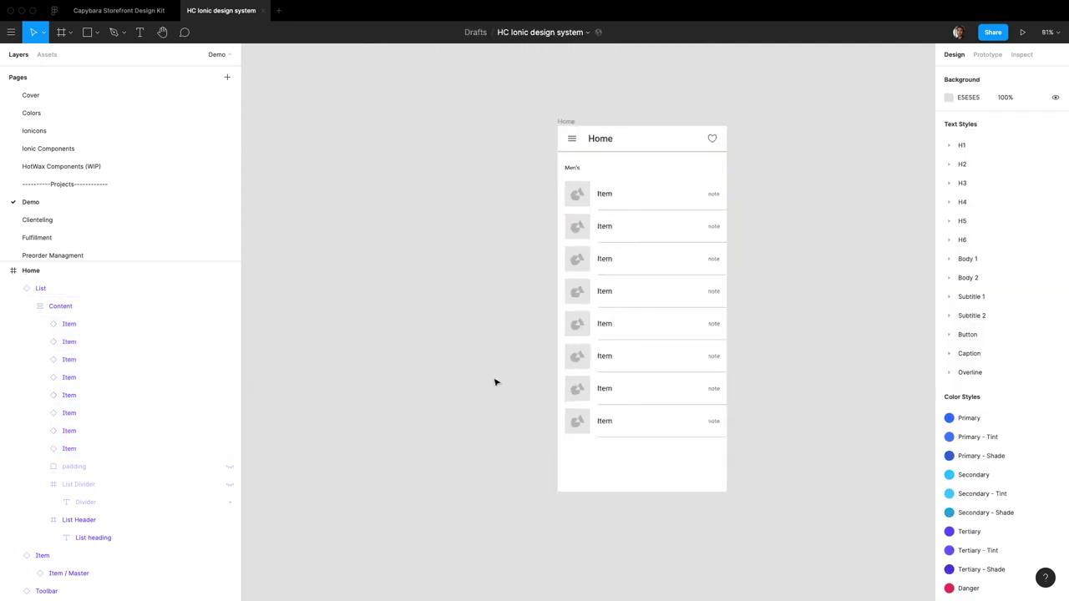
left_click(73, 431)
left_click(72, 449)
left_click(93, 342, "shift")
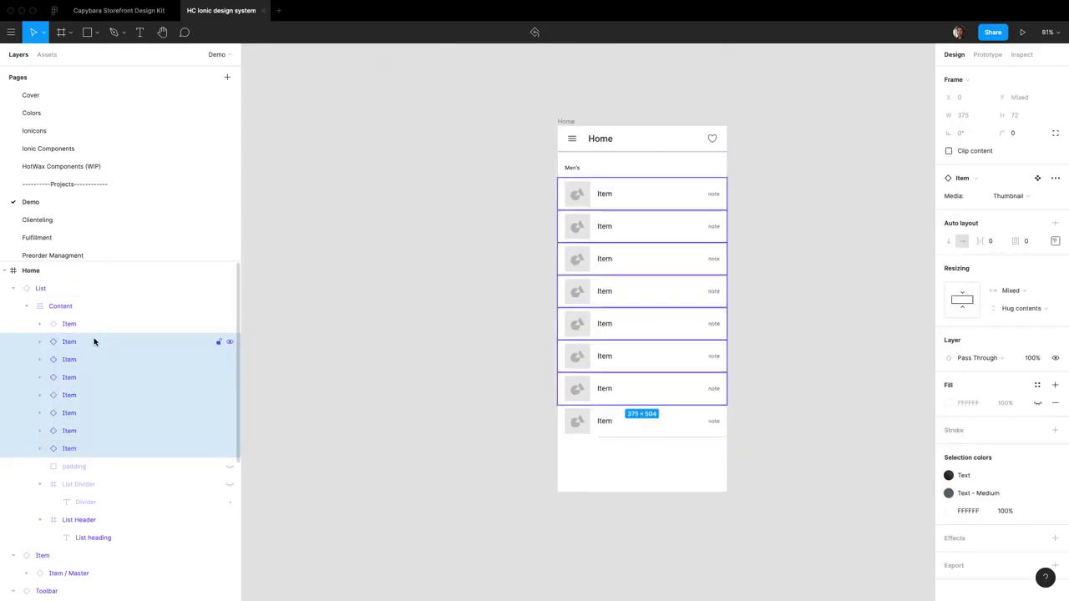
key("super+shift+h")
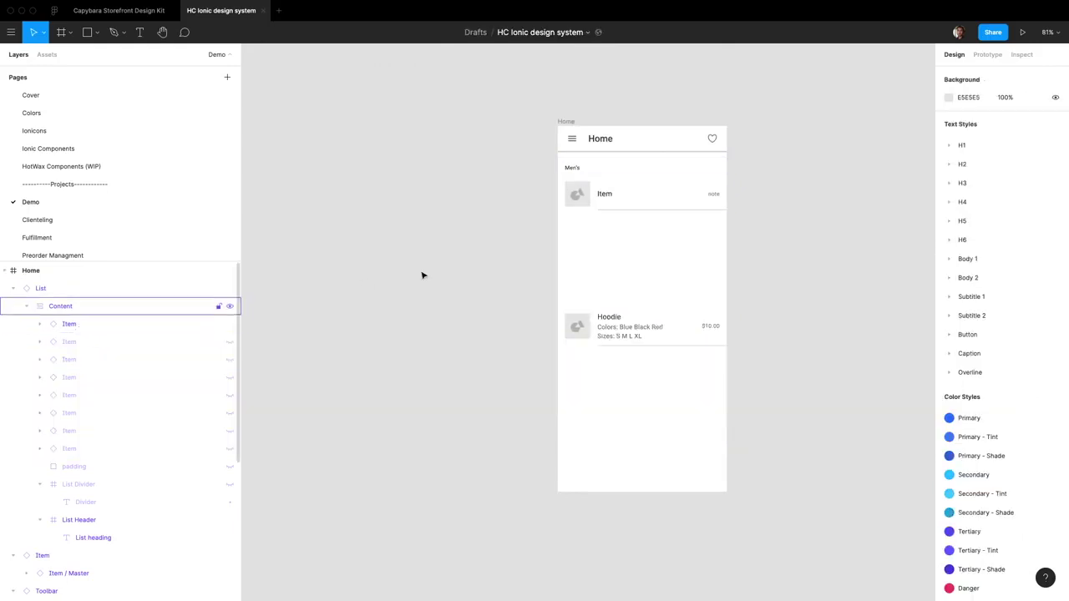
left_click(229, 342)
left_click(229, 359)
- Move the list up to Y 56 so it sits directly against the bottom edge of the toolbar
left_click(633, 325)
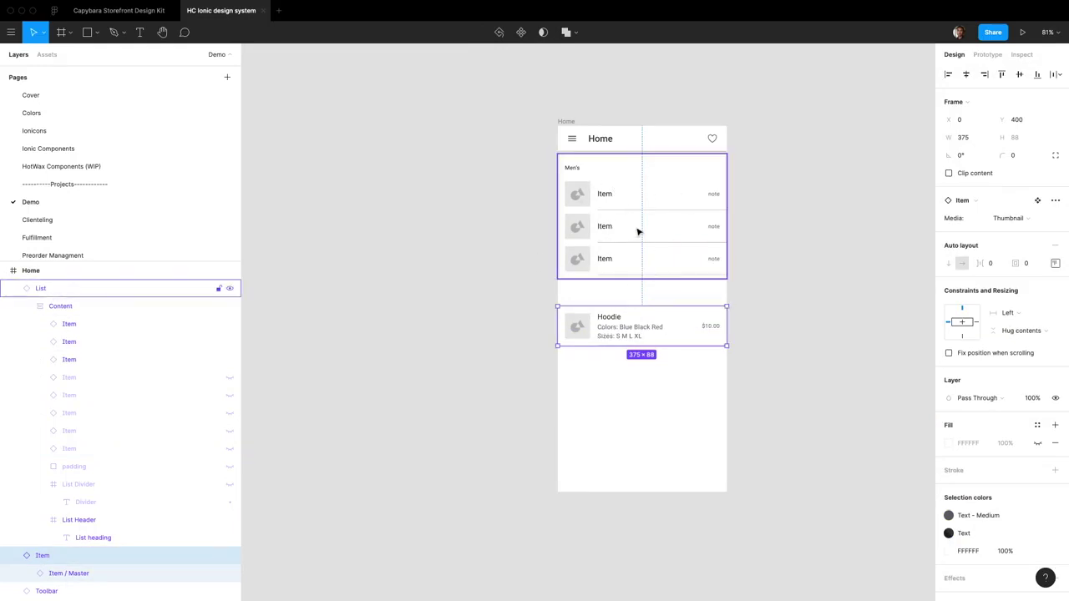
scroll(659, 215, "up", 5)
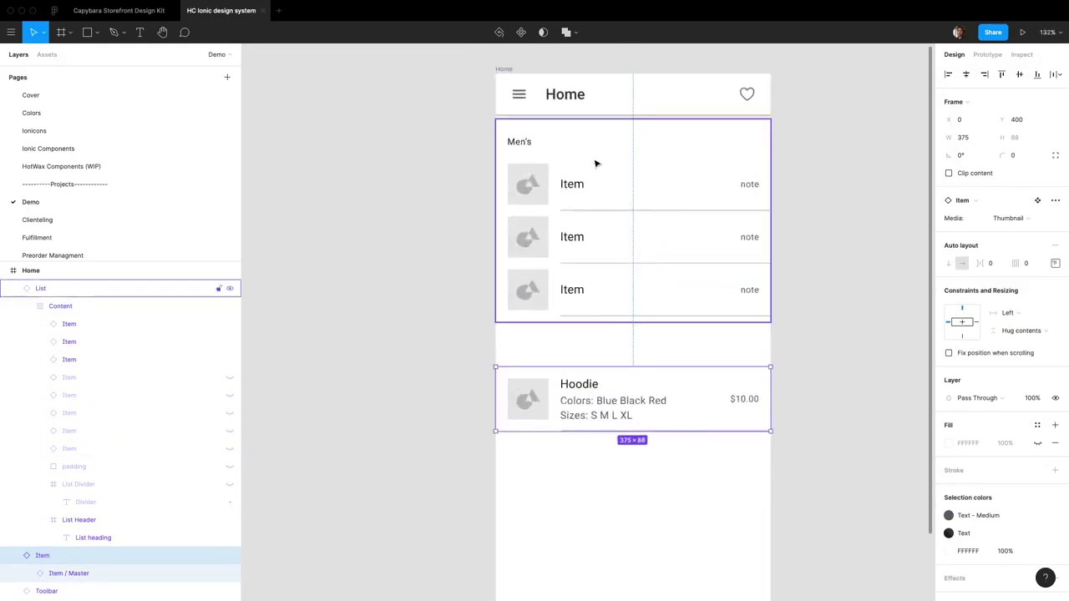
left_click_drag(583, 157, 578, 151)
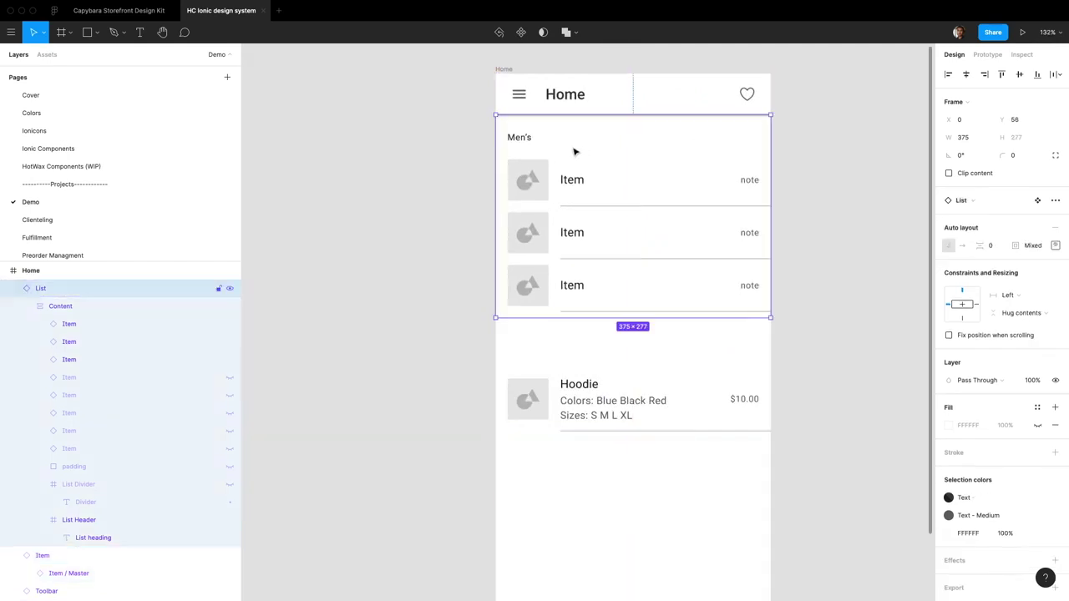
left_click(459, 145)
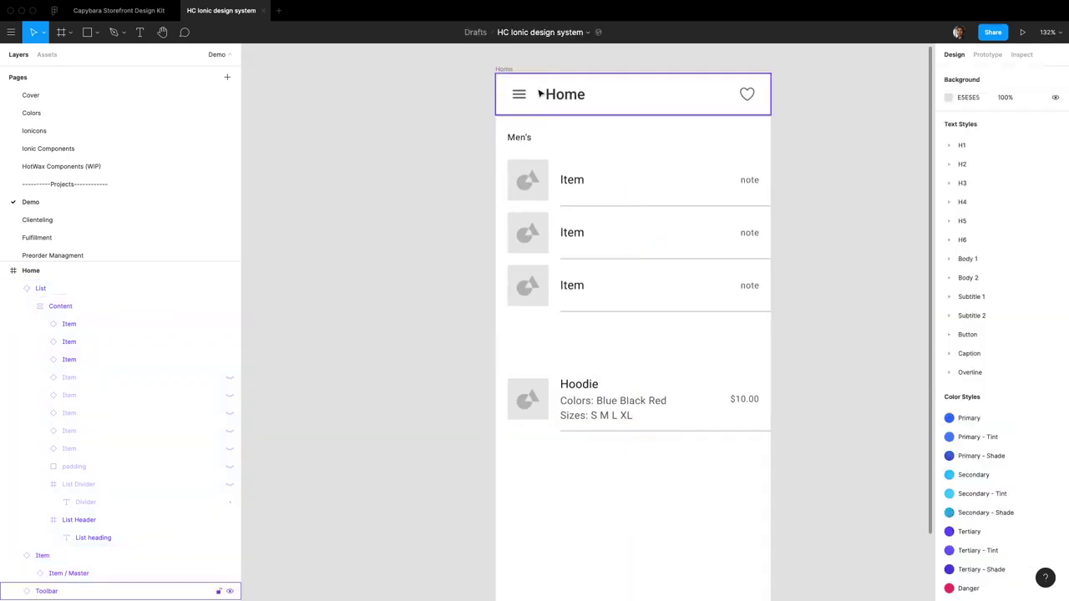
left_click(539, 129)
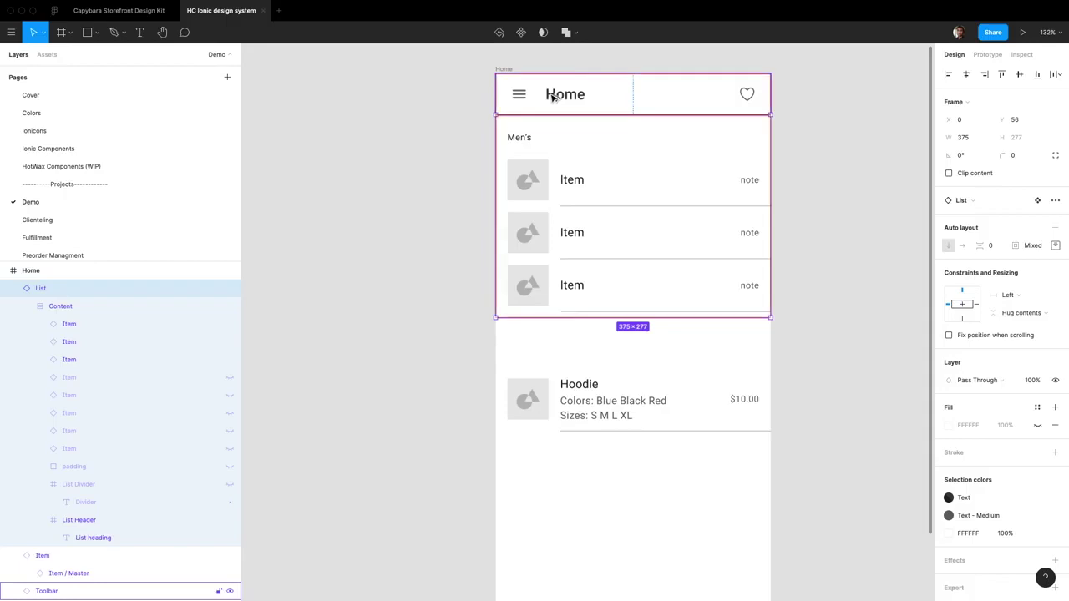
- Move the Hoodie item up so it sits directly beneath the list's last visible item
left_click(640, 376)
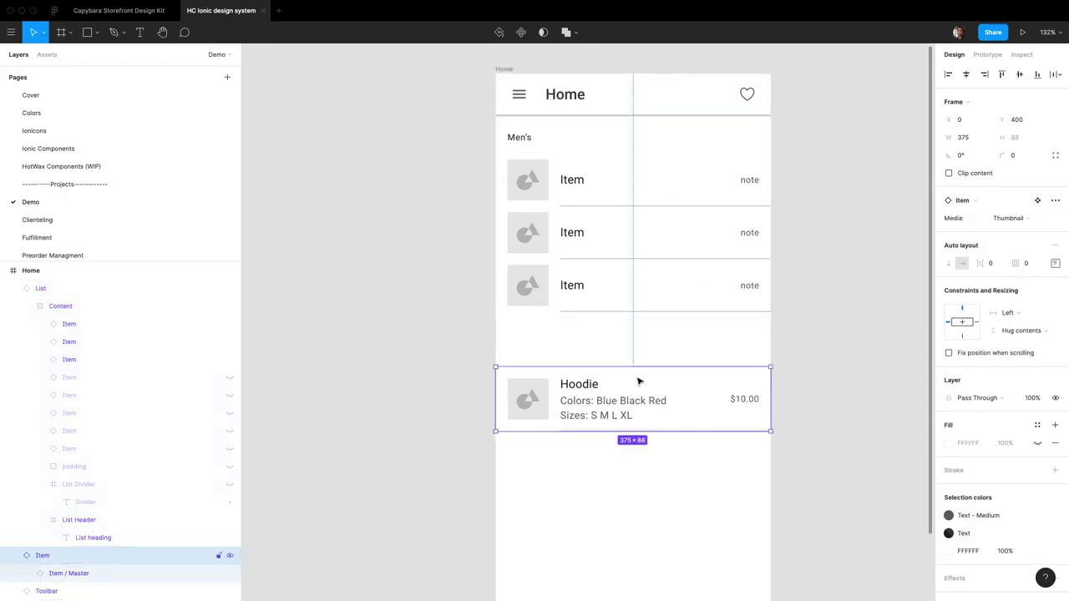
left_click_drag(640, 377, 646, 332)
left_click(653, 407)
scroll(645, 403, "right", 3)
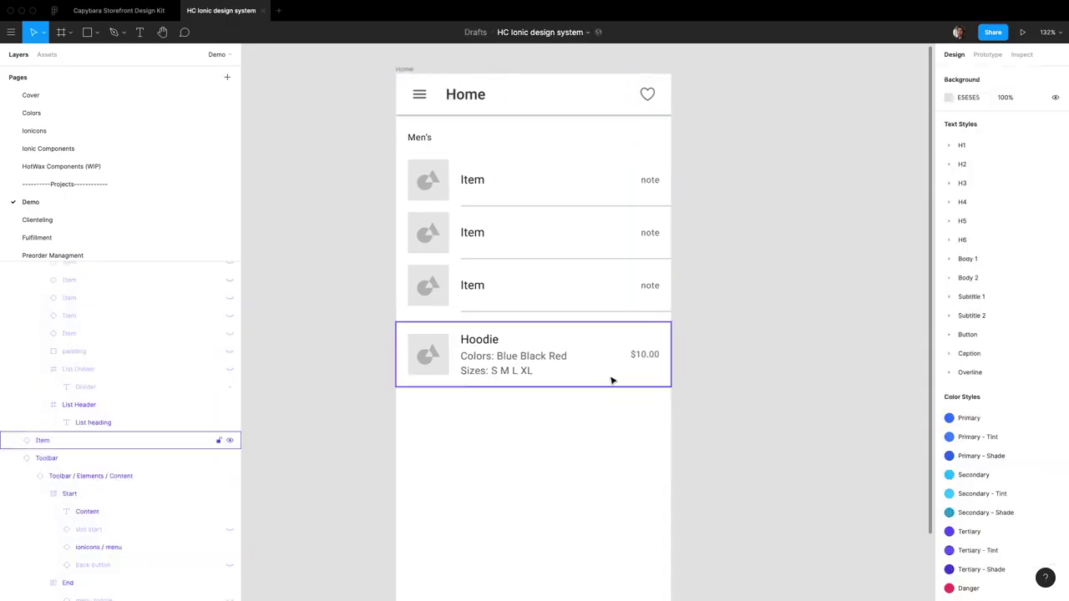
scroll(610, 379, "down", 5)
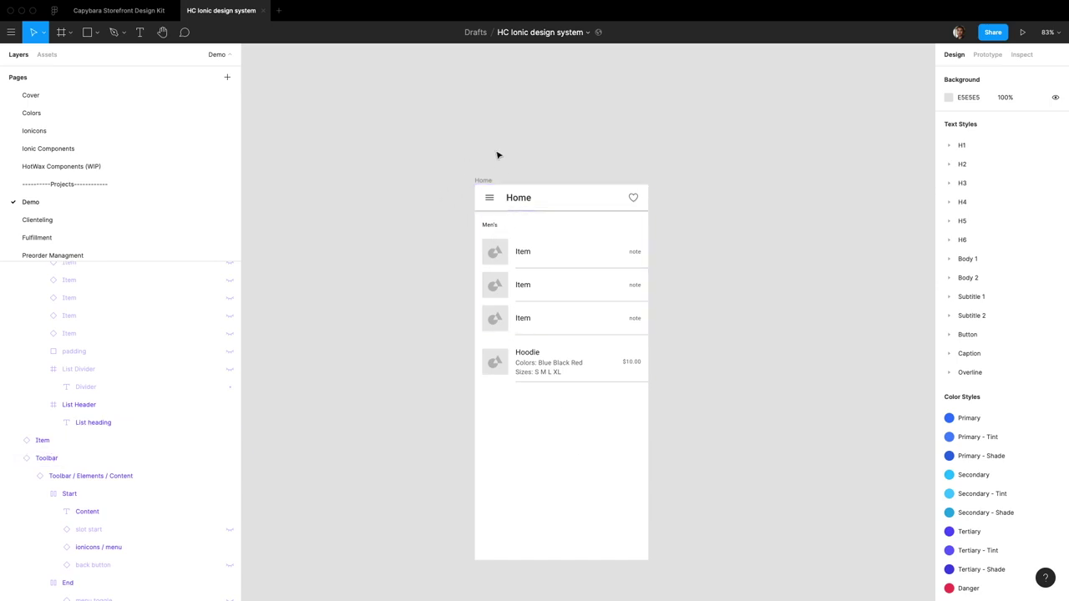
scroll(551, 291, "down", 1)
scroll(550, 291, "up", 5)
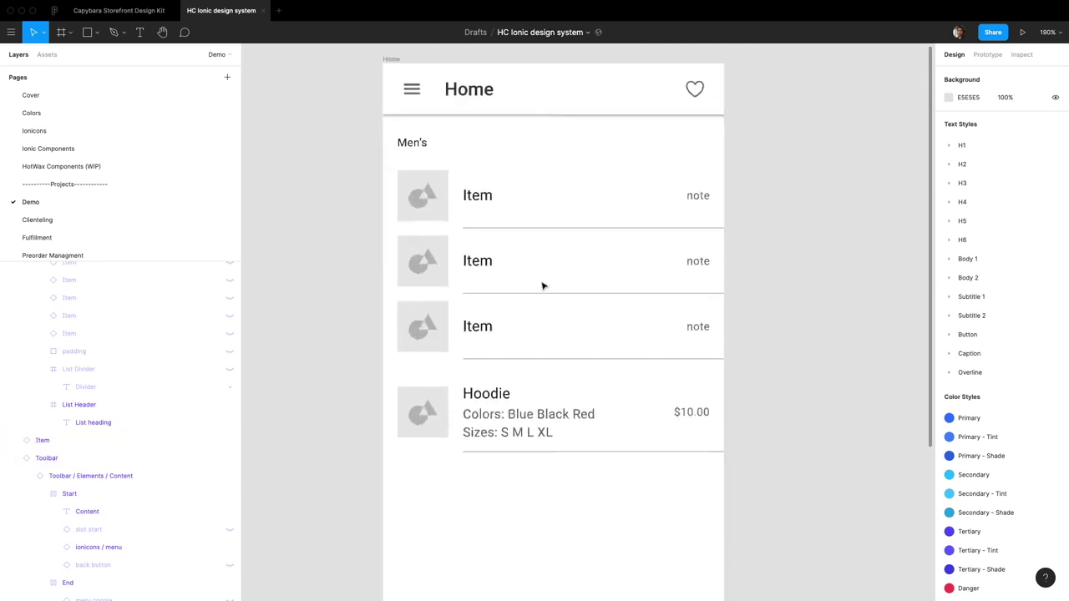
scroll(527, 288, "down", 3)
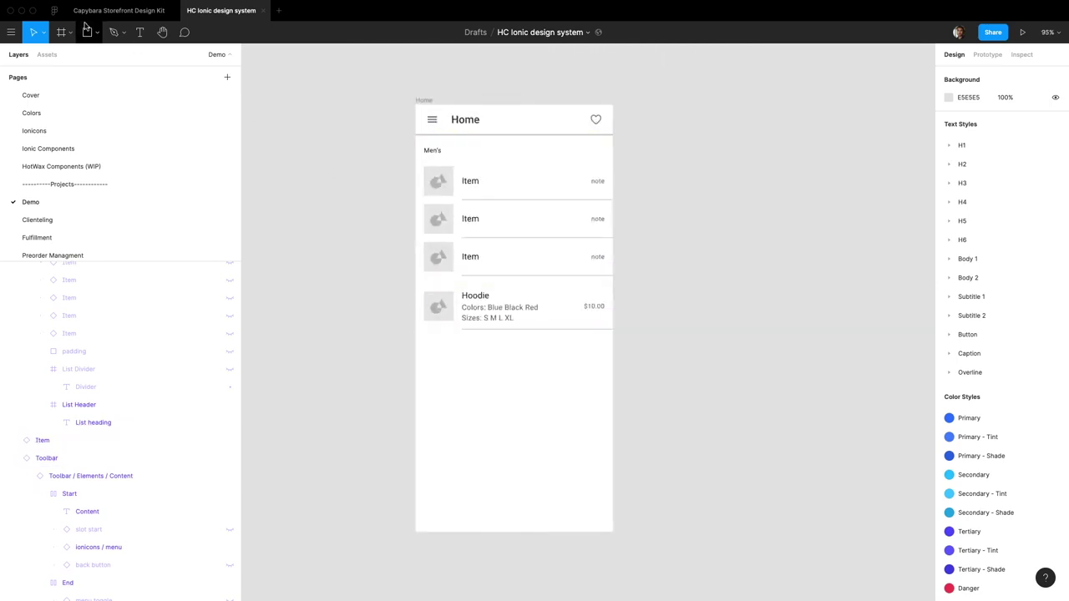
- Place the blue FAB component in the lower-right corner of the Home frame at X 299, Y 738
left_click(48, 53)
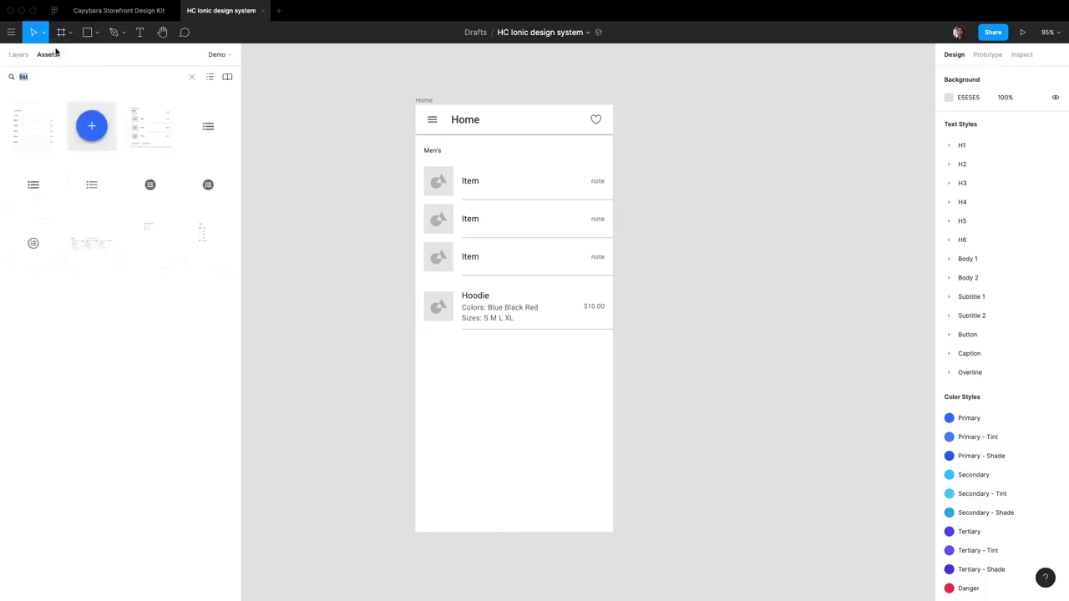
left_click_drag(103, 123, 589, 511)
left_click(18, 54)
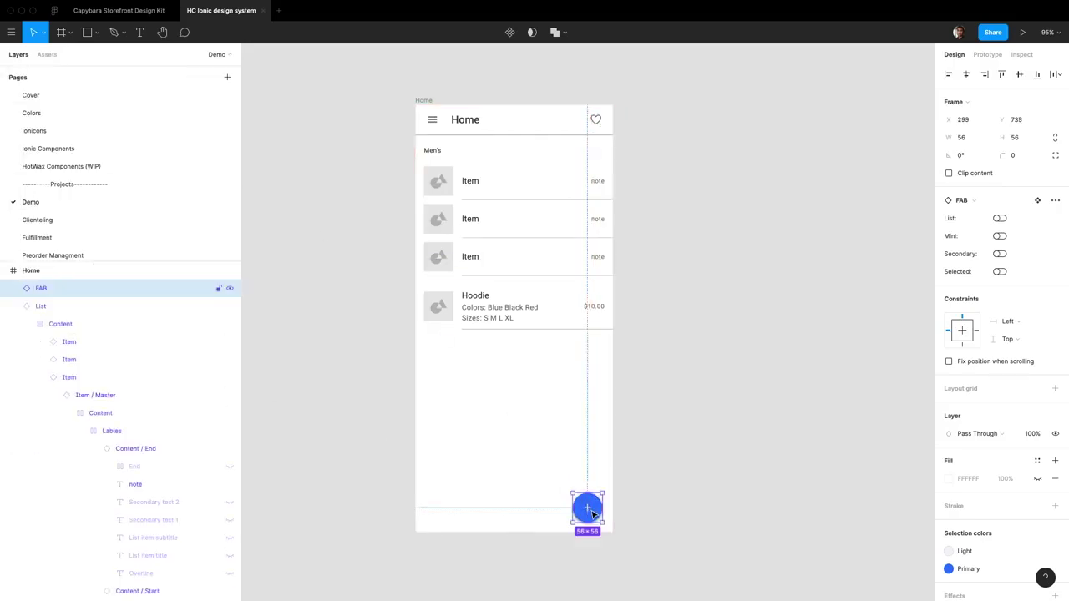
scroll(590, 516, "up", 5)
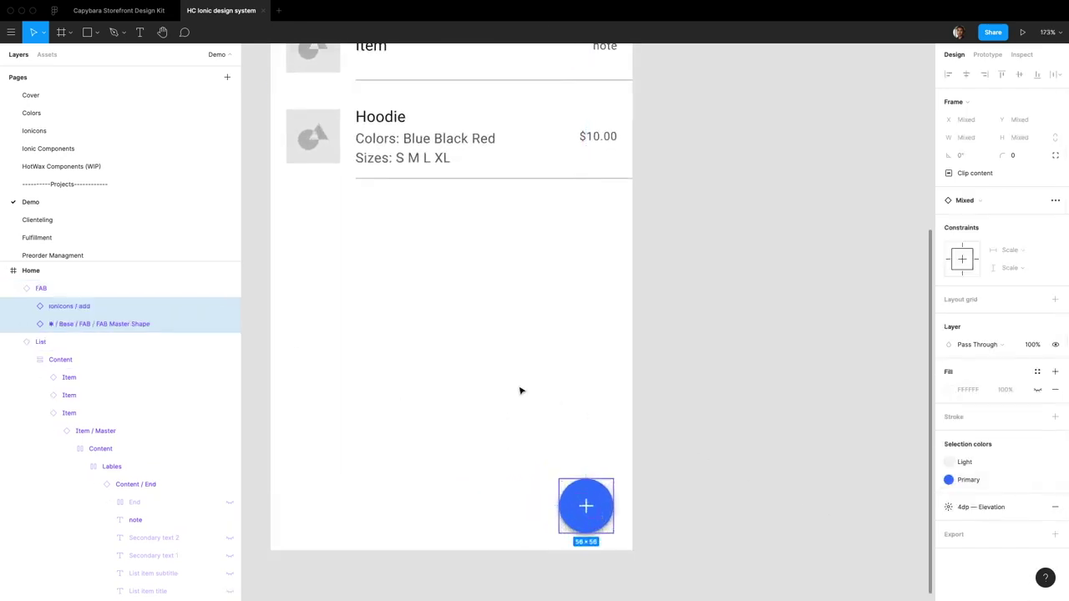
- Swap the FAB's add icon for the cart-outline Ionicon
left_click(100, 308)
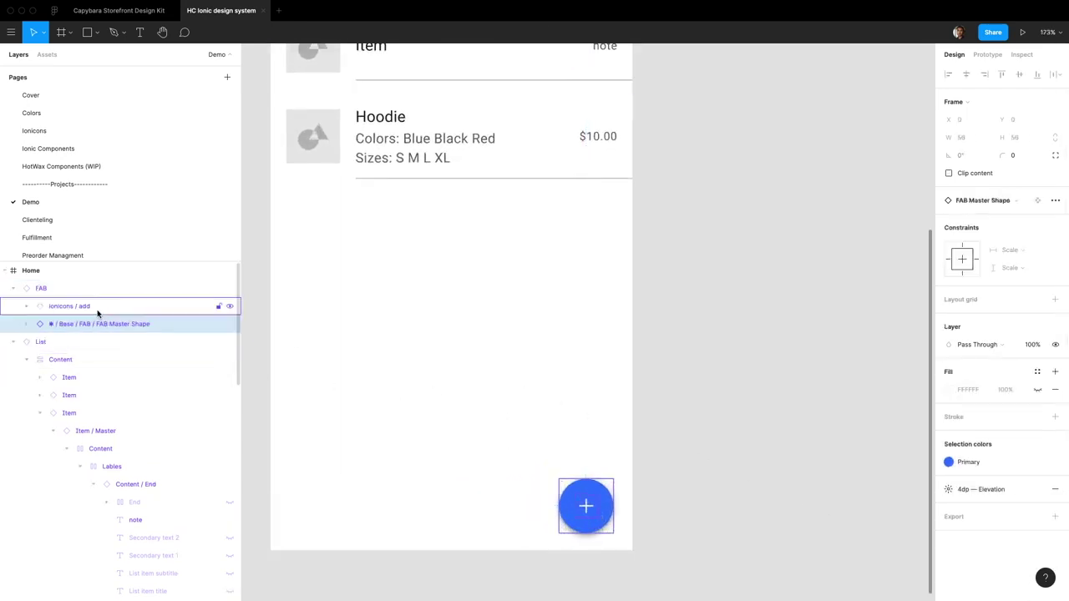
left_click(989, 201)
type("cart")
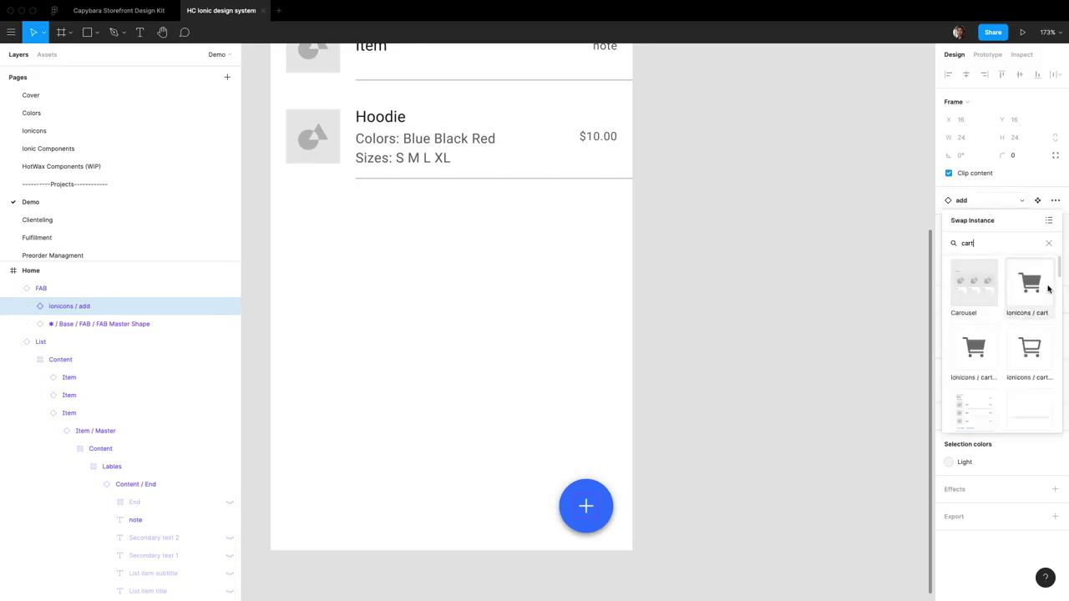
left_click(1030, 338)
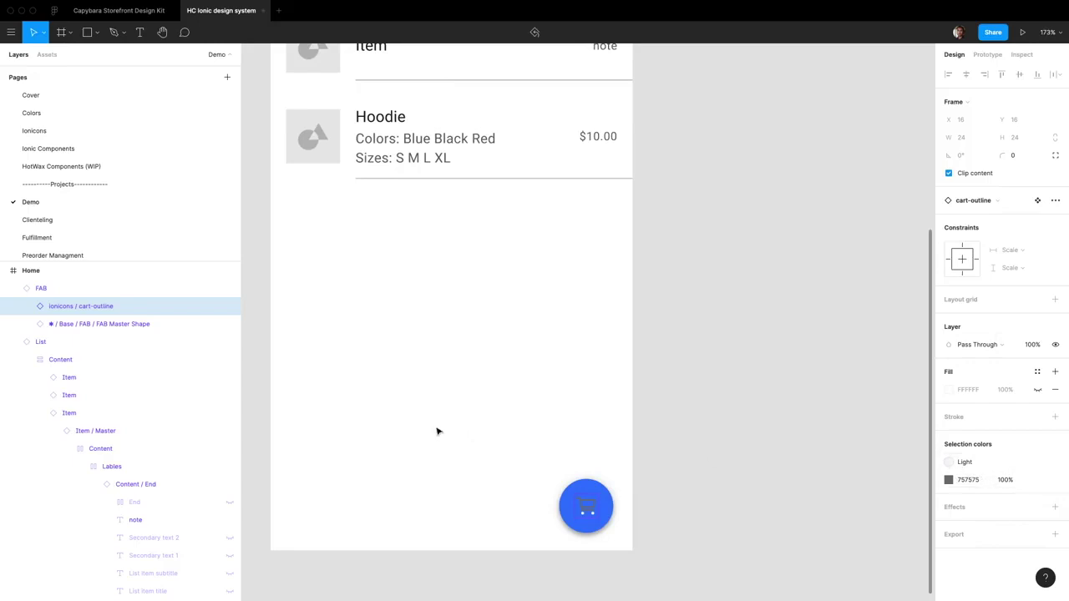
- Apply the Light color style to the FAB's grey cart-outline icon
left_click(1038, 479)
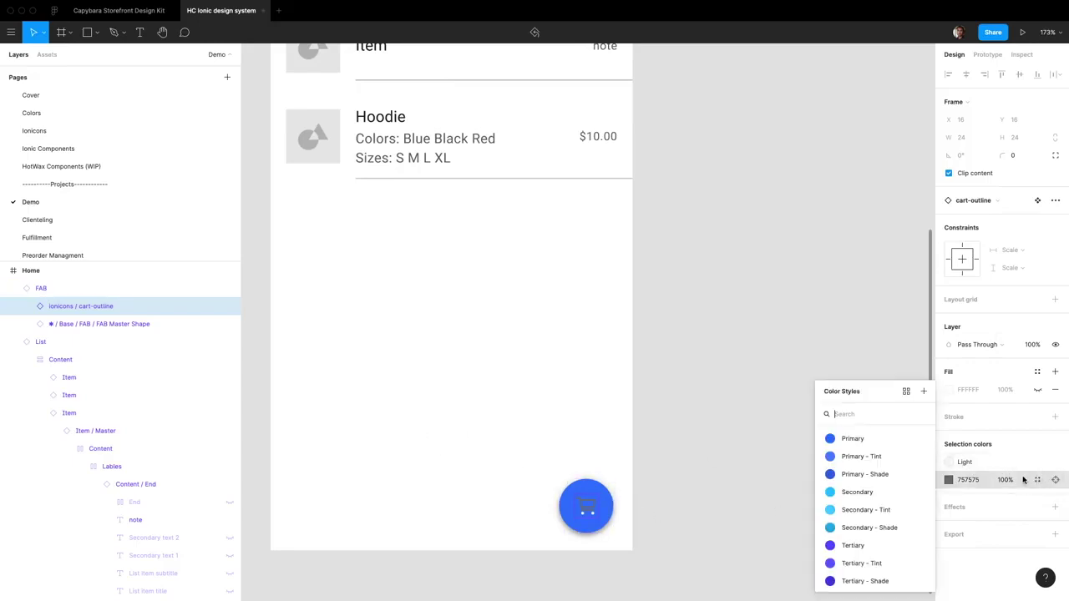
type("ligh")
left_click(848, 438)
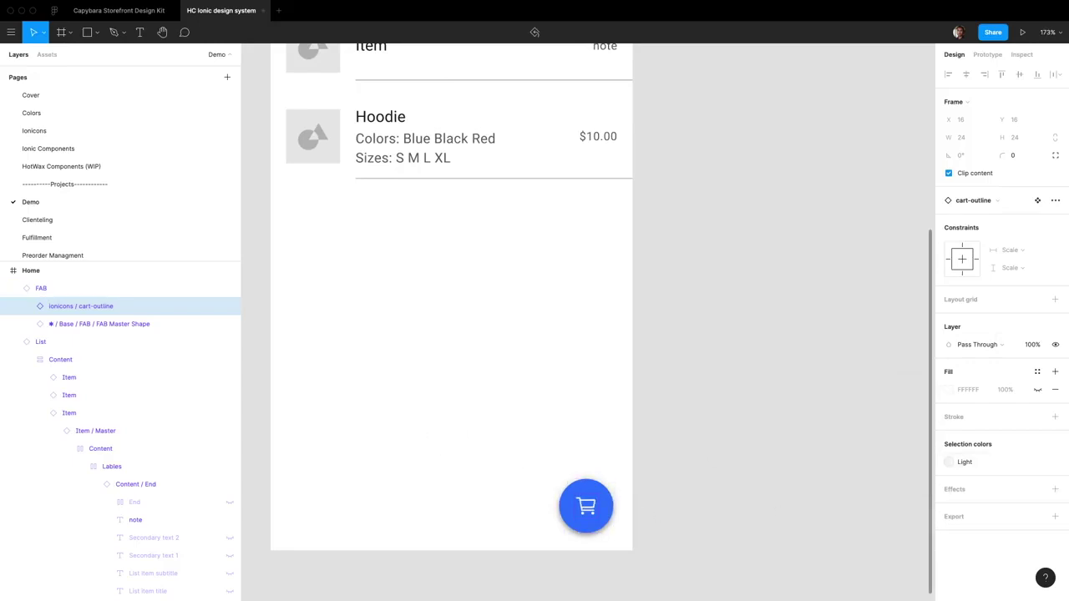
left_click(867, 413)
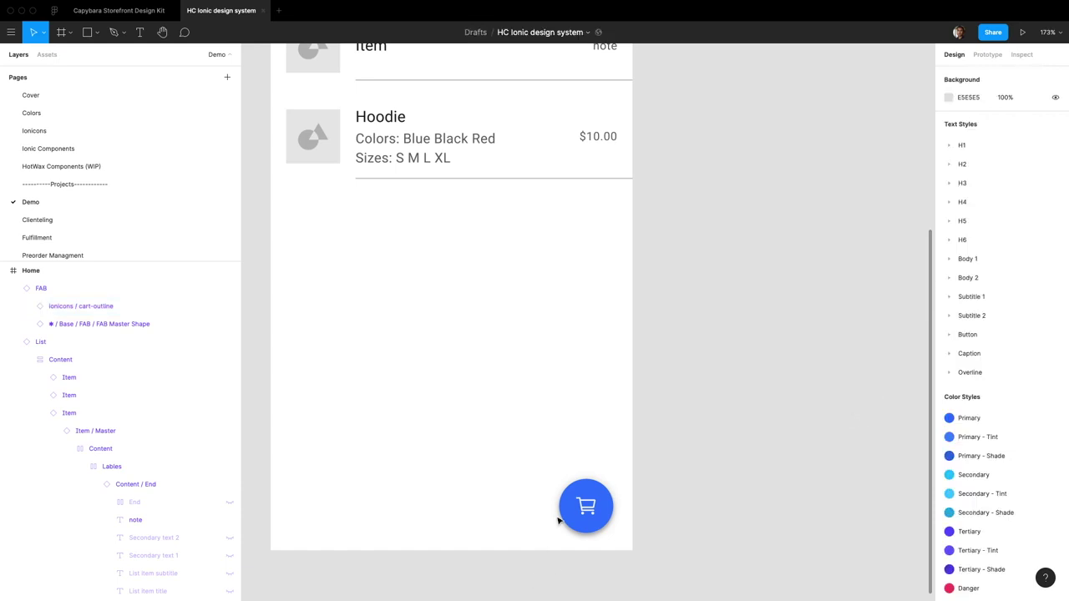
- Switch the FAB to its List variant and move the expanded button stack up to Y 583
key("shift+0")
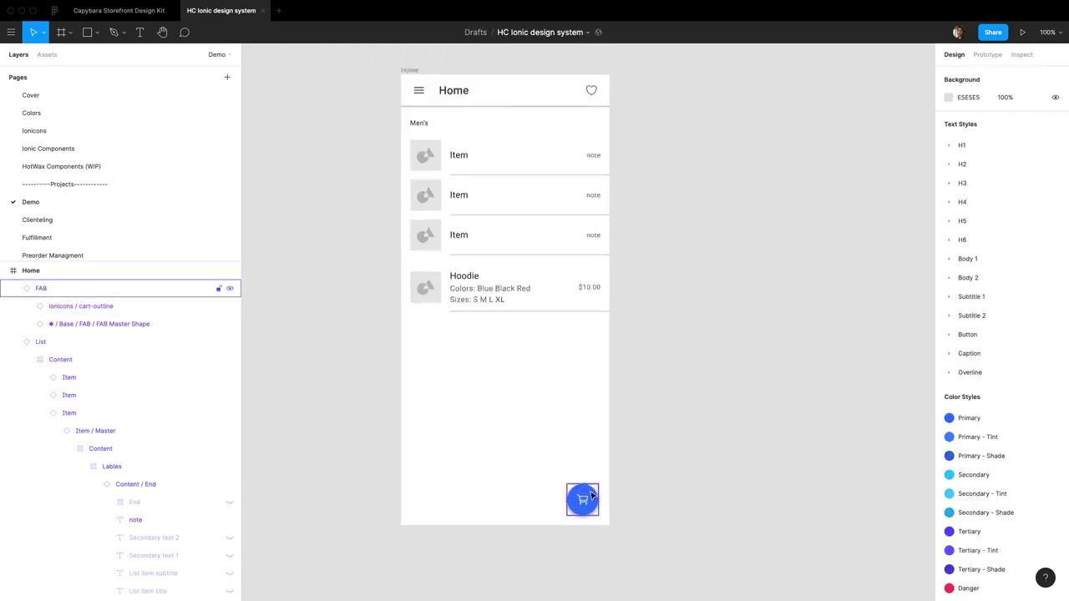
left_click(591, 496)
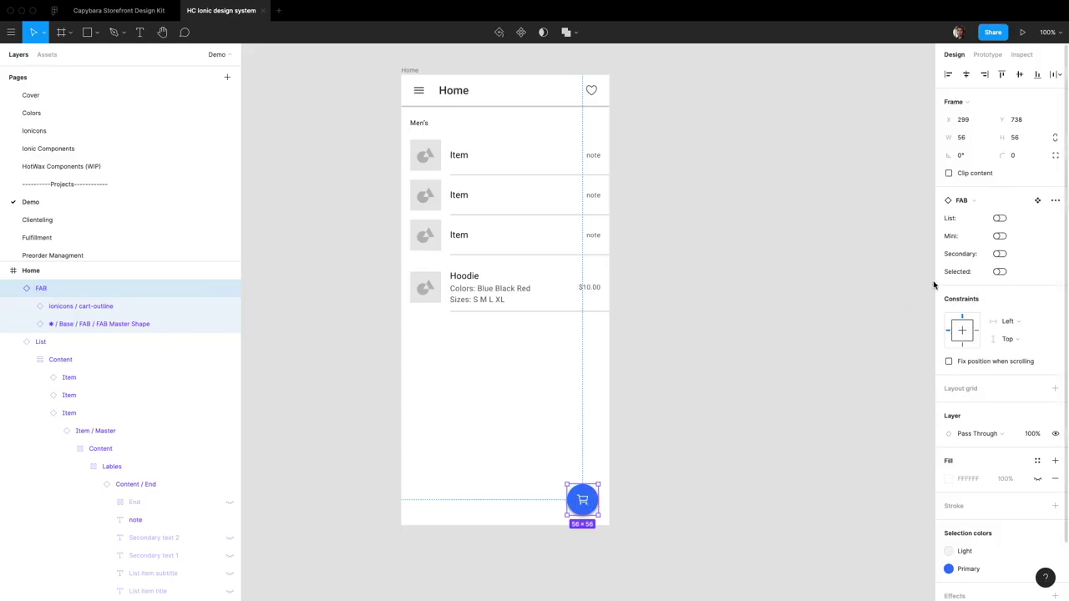
left_click(999, 218)
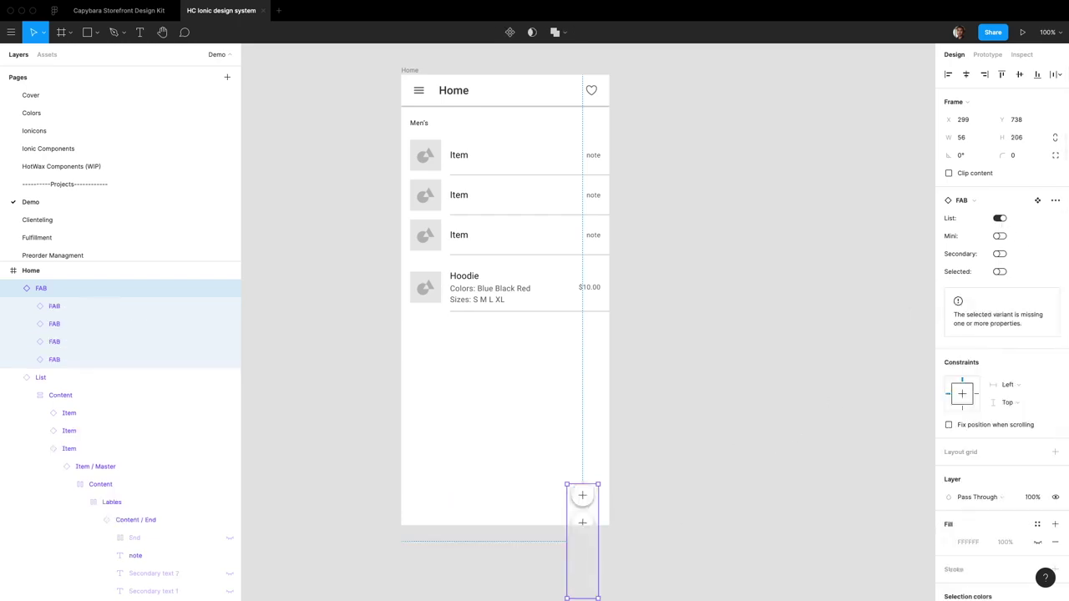
left_click_drag(582, 598, 593, 498)
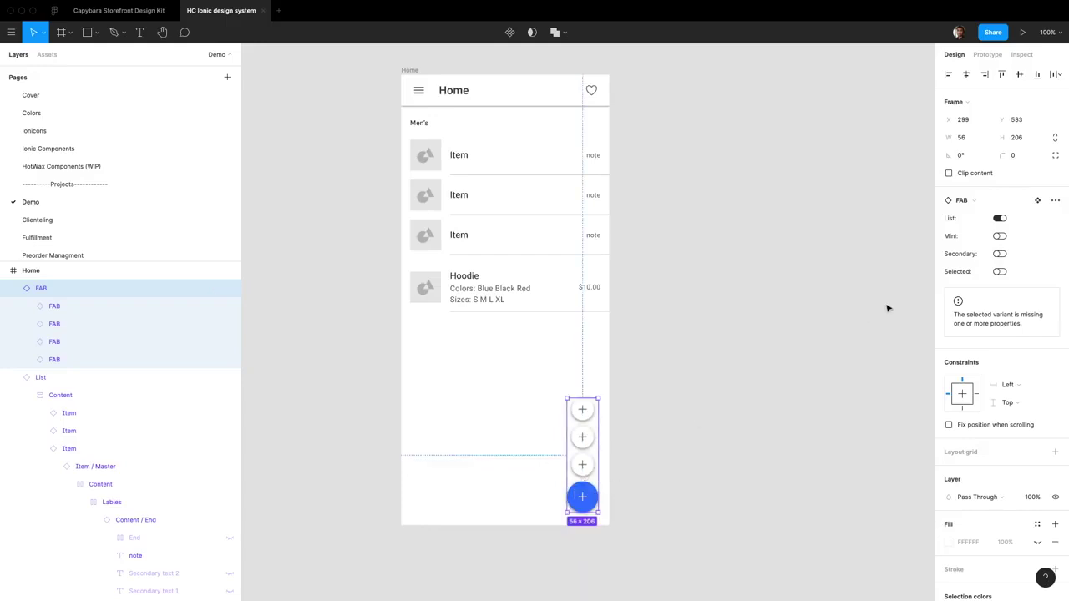
- Try the Mini and Secondary variants on the FAB, and return it to the standard primary version
left_click(998, 237)
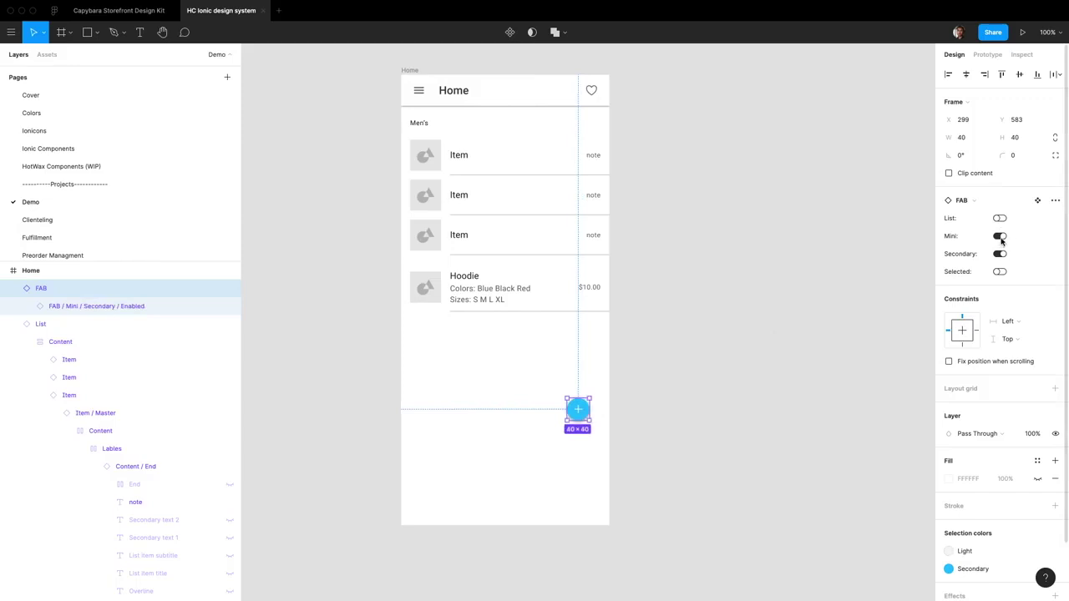
left_click(1001, 237)
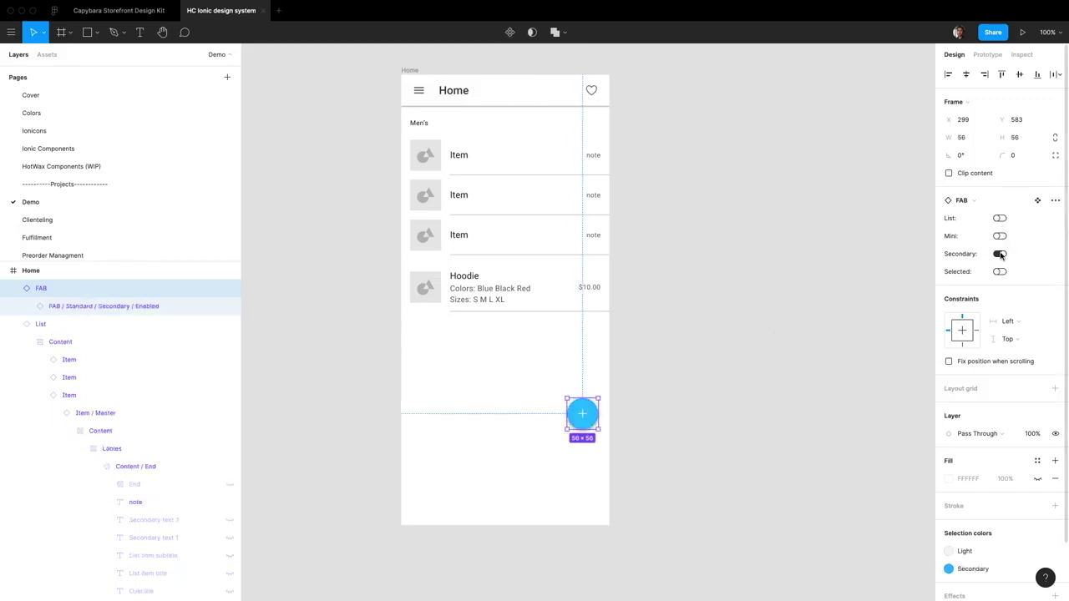
left_click(1001, 255)
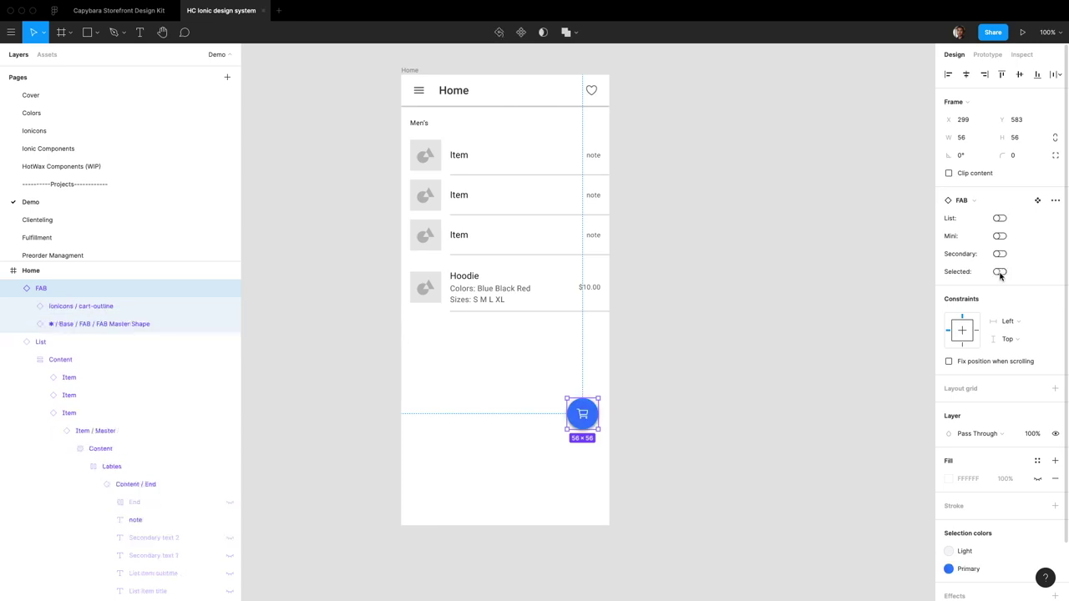
- Toggle the FAB's Selected property on and off several times, leaving it off
left_click(1000, 273)
left_click(1000, 272)
left_click(1000, 273)
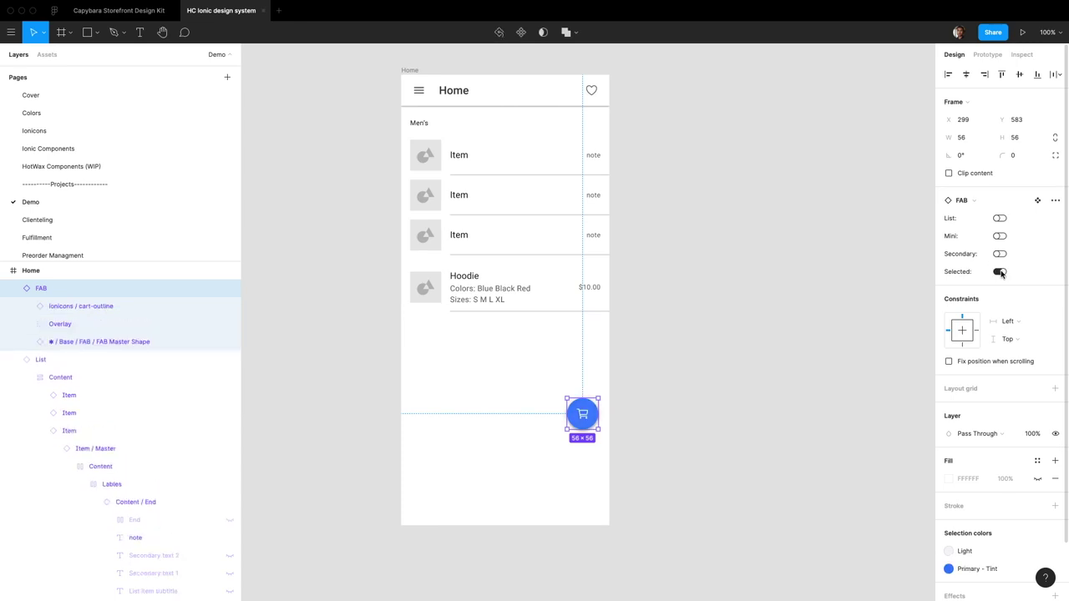
left_click(1000, 273)
left_click(1000, 272)
left_click(1000, 273)
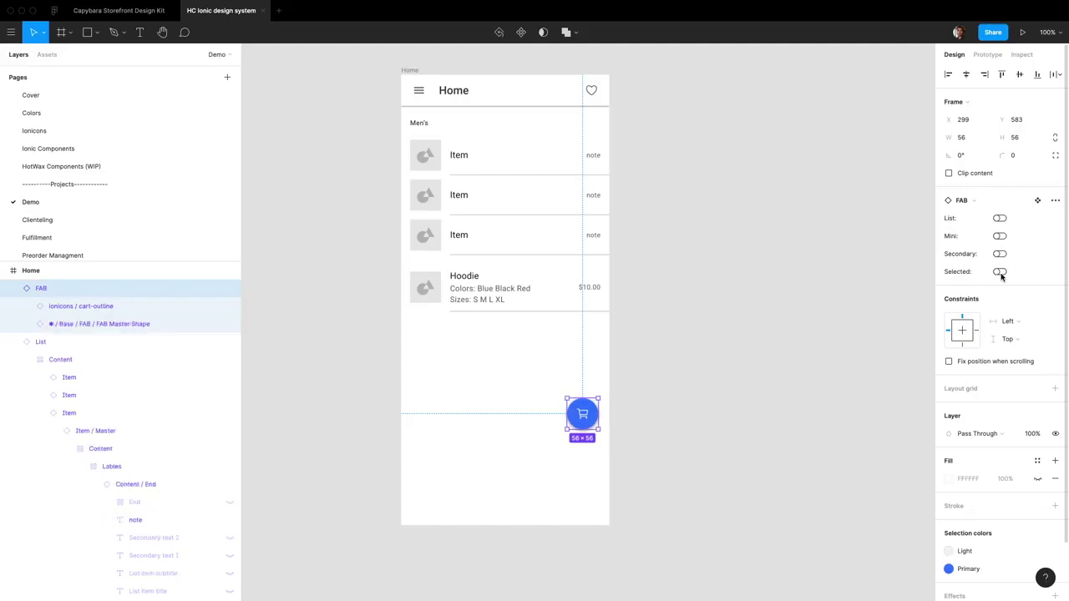
- Find the side menu component by searching for "menu", place it against the Home frame's left edge and stretch its height to 812
left_click(429, 191)
scroll(430, 191, "down", 5)
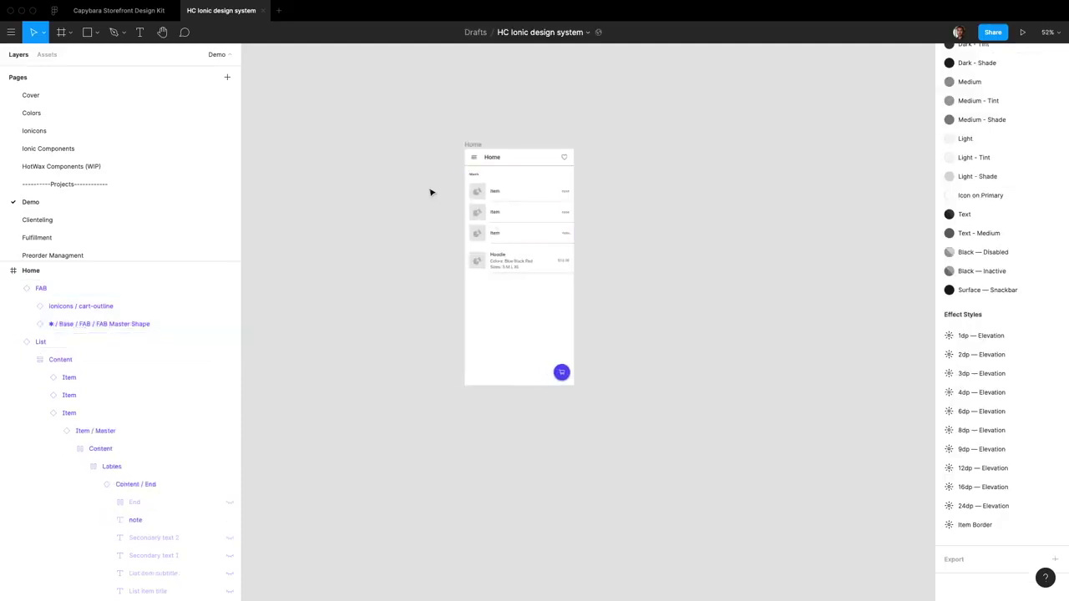
left_click(39, 55)
type("menu")
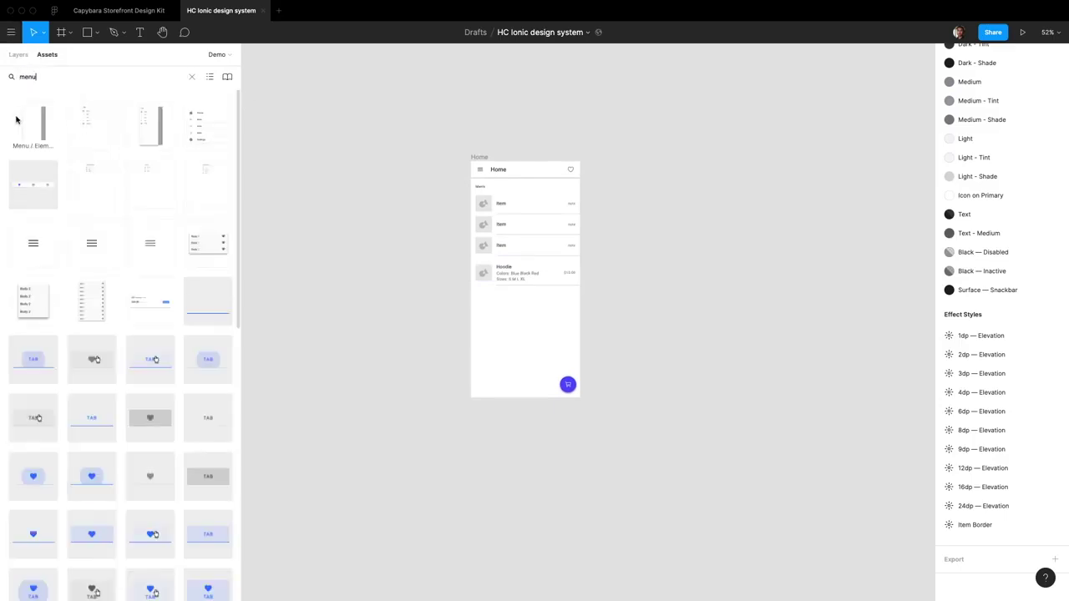
left_click_drag(150, 123, 437, 293)
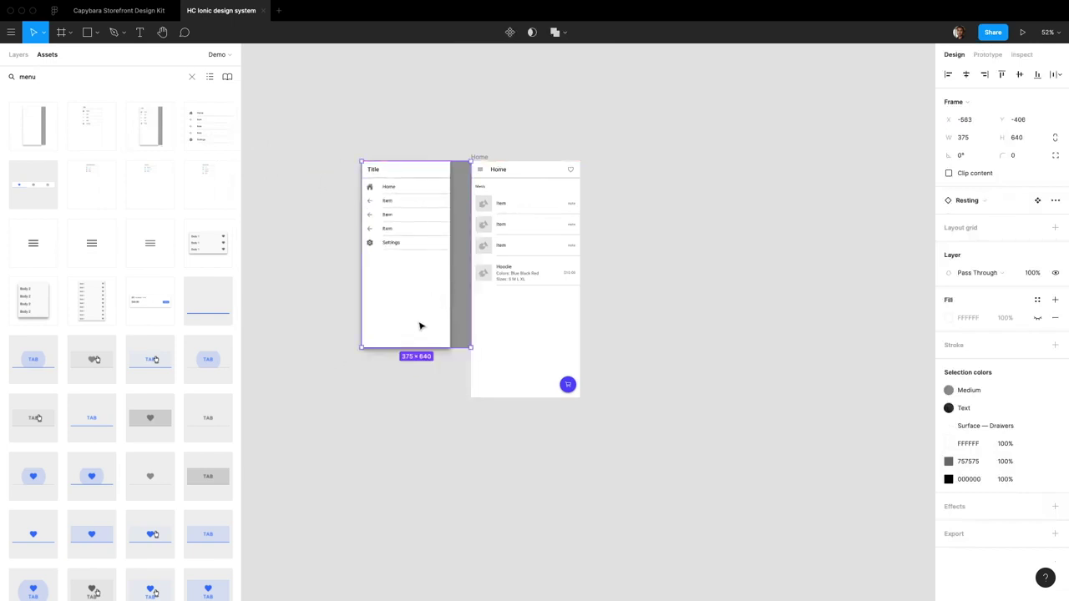
left_click_drag(415, 349, 416, 400)
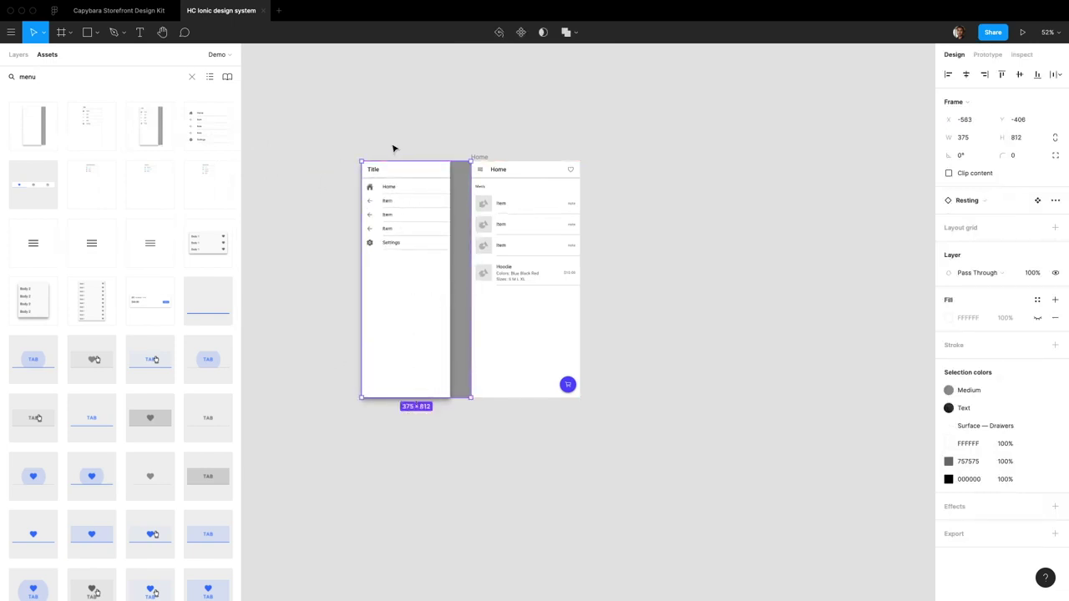
- Change the side menu's title to GAP and the label directly below Home to Men's
double_click(373, 169)
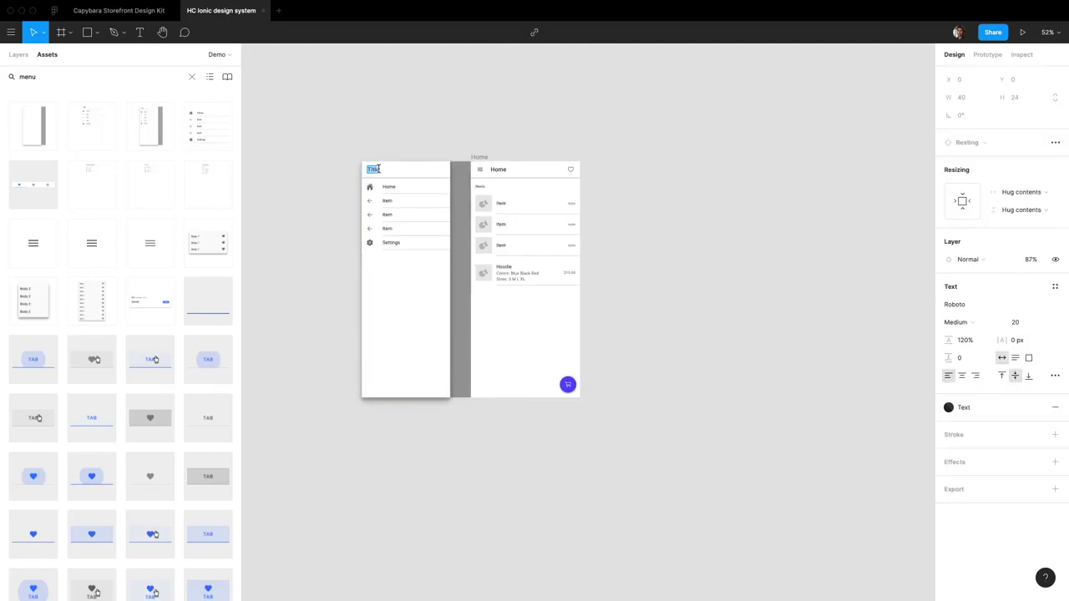
type("Cap")
double_click(387, 200)
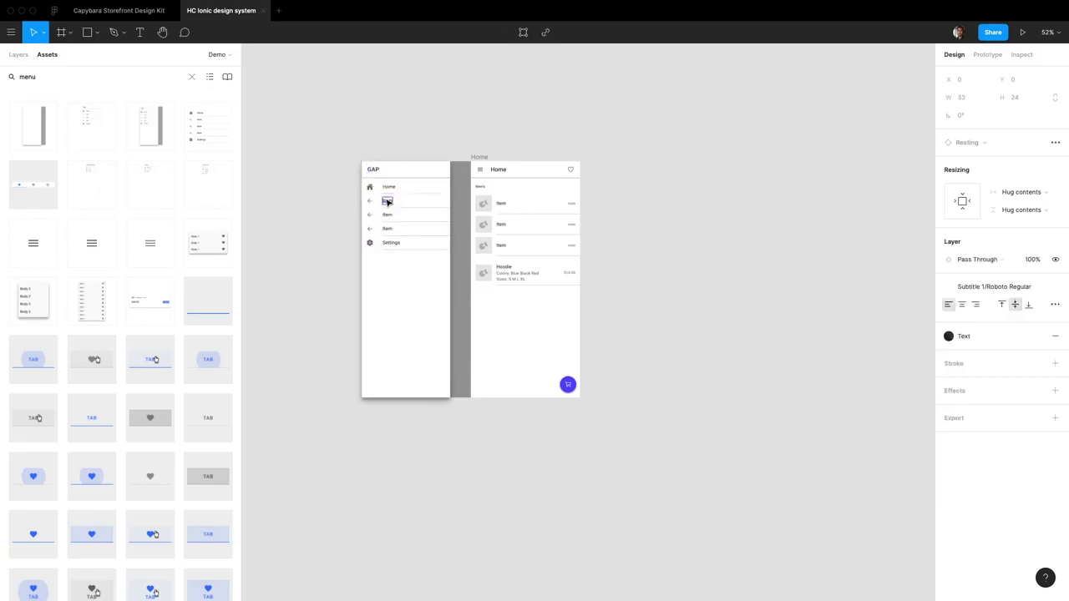
type("M")
type("enu")
- Relabel the side menu's last three items as Women's, Kids and Profile
double_click(387, 214)
type("M")
double_click(386, 228)
type("Kids")
double_click(392, 243)
type("Profile")
- Swap the settings icon beside the menu's Profile item for the person-circle icon
scroll(402, 248, "up", 10)
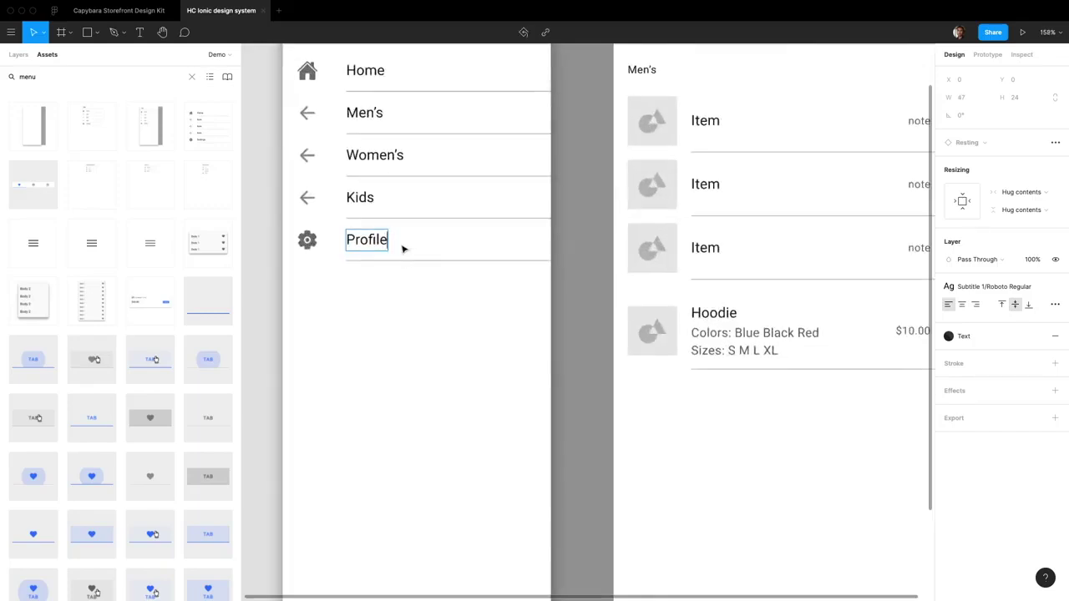
left_click(337, 180)
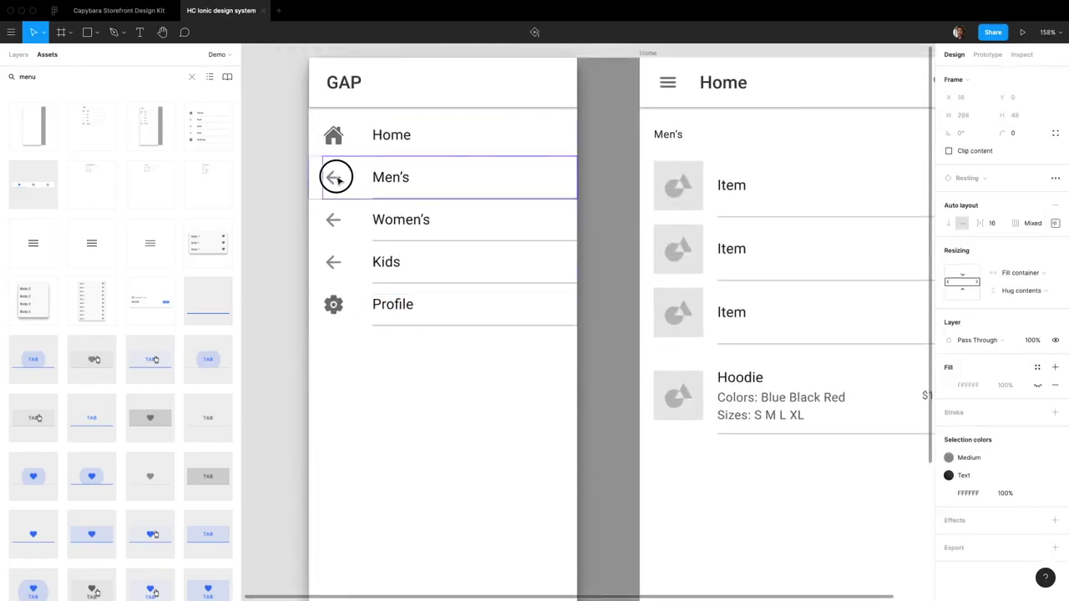
double_click(334, 178)
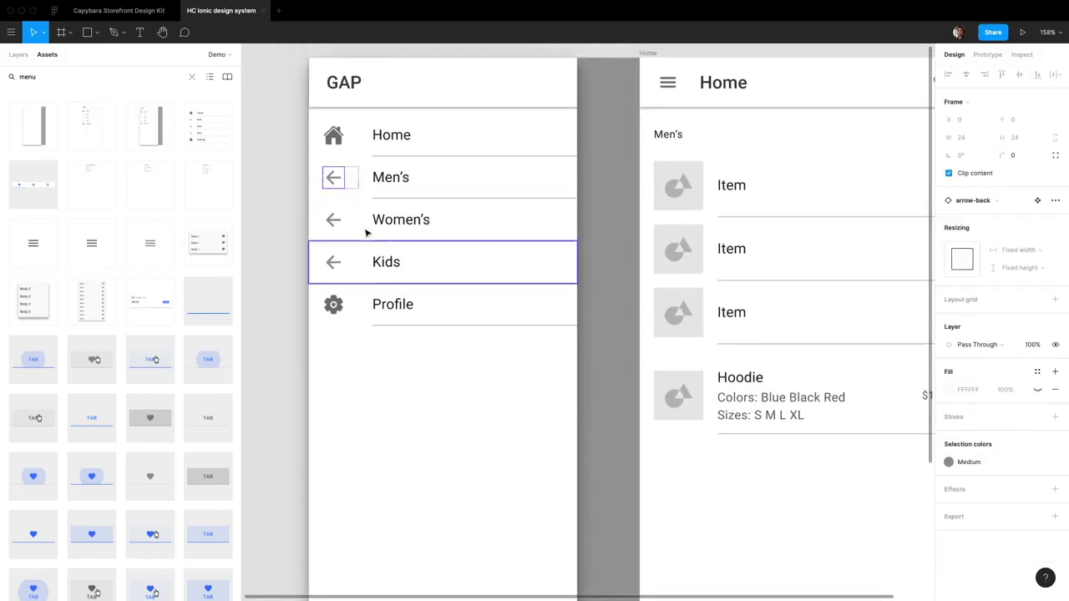
left_click(15, 56)
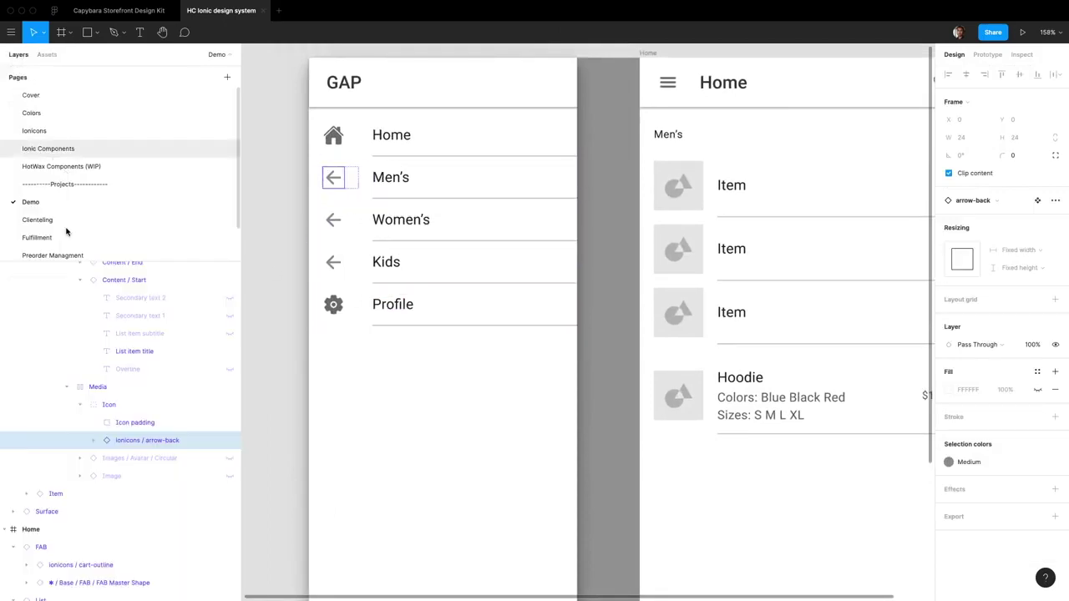
left_click(332, 304)
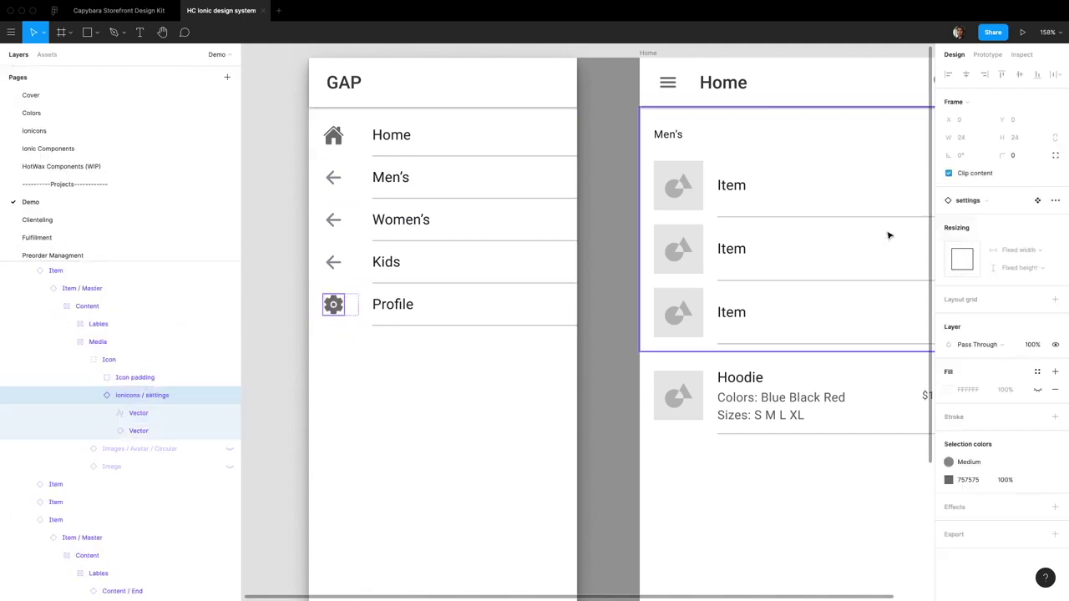
left_click(967, 201)
type("person")
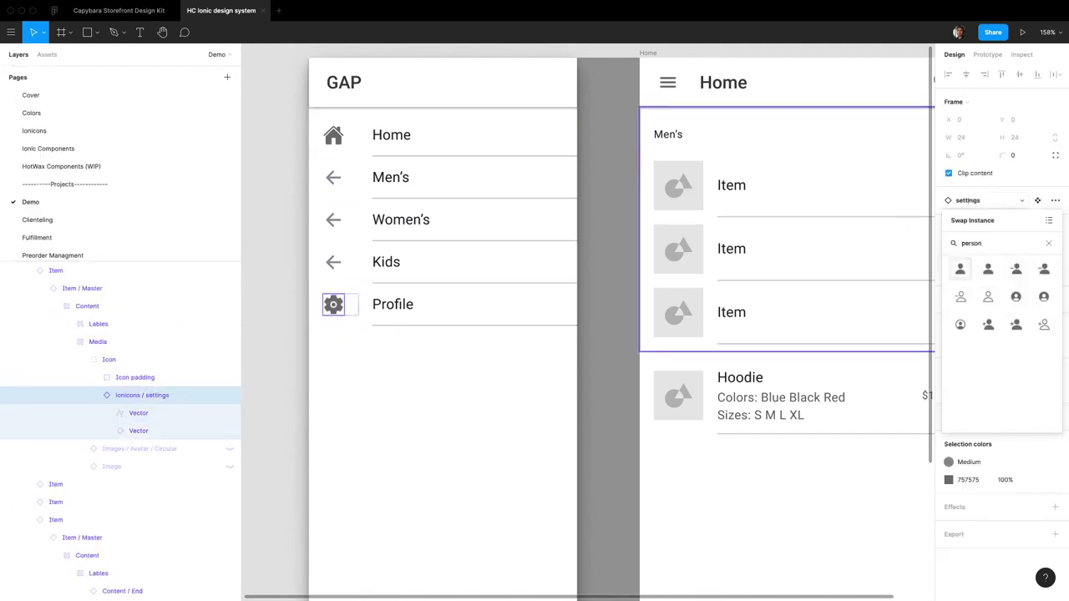
left_click(1019, 299)
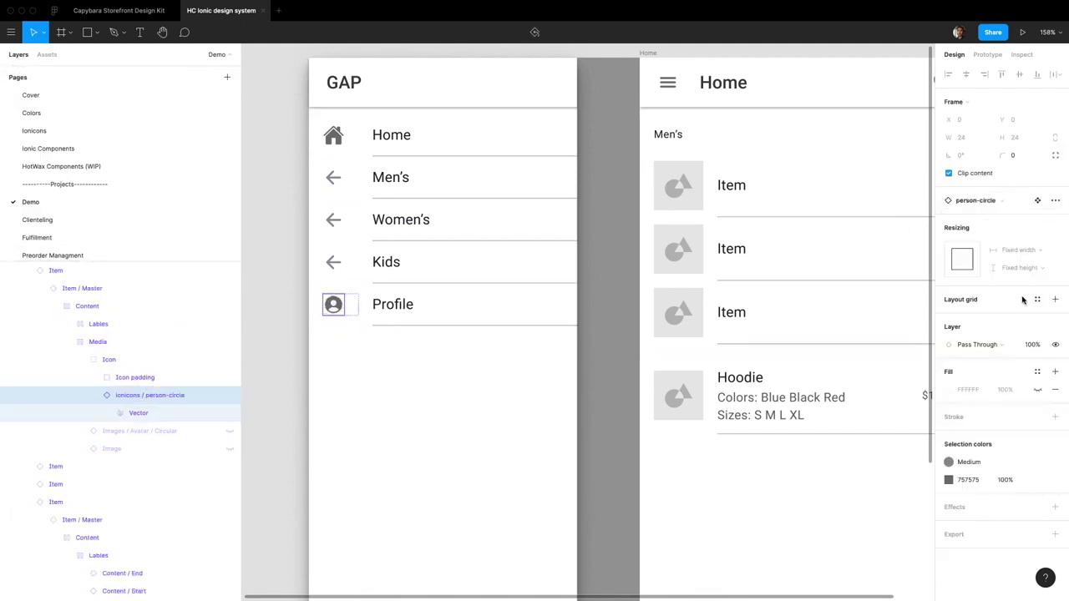
left_click(208, 341)
left_click(278, 321)
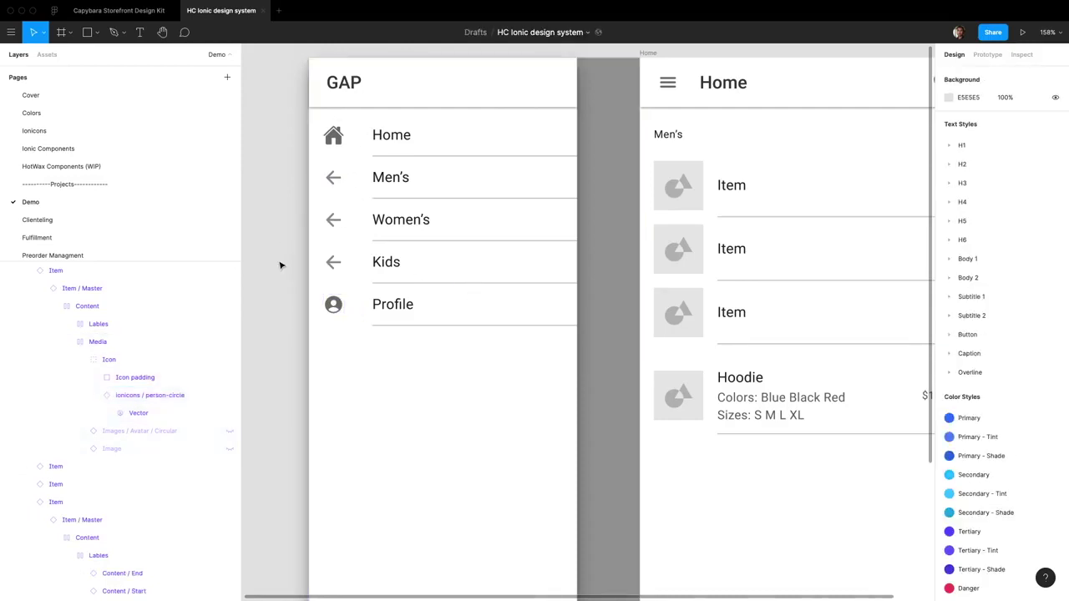
- Move the side menu slightly away from the Home frame to leave a small gap between them
left_click(429, 179)
double_click(430, 179)
key("Escape")
scroll(433, 217, "down", 5)
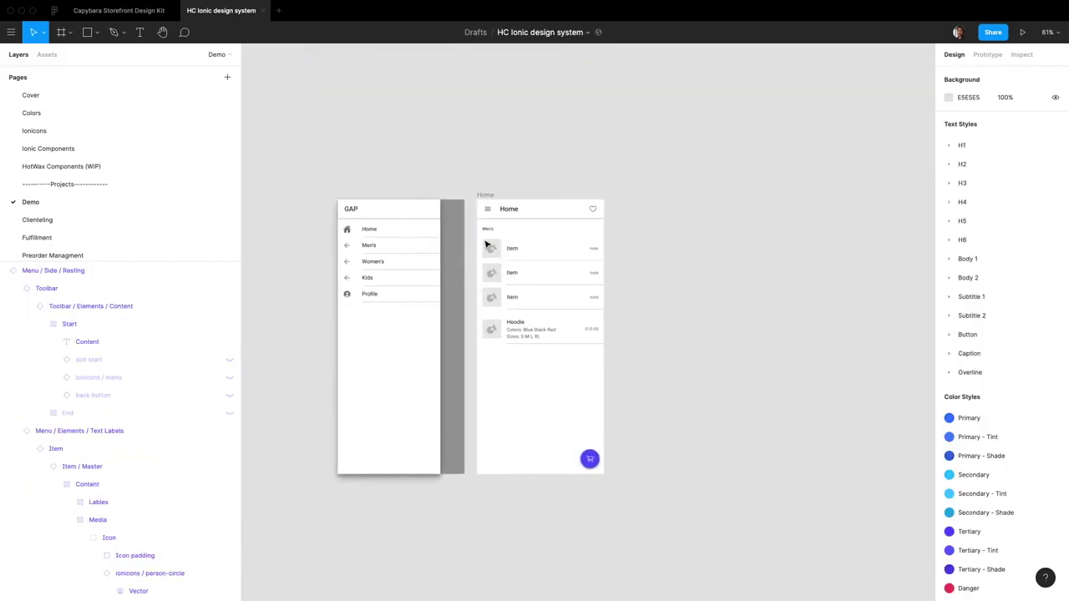
scroll(598, 253, "up", 5)
scroll(597, 253, "down", 3)
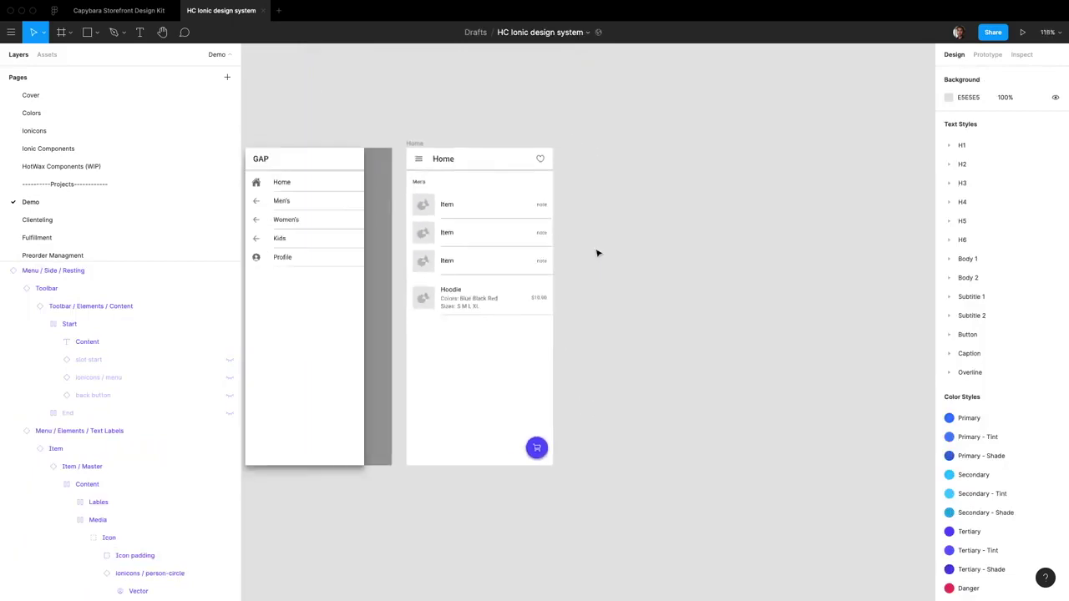
- Add an iPhone 11 Pro / X frame beside the Home frame and name it Product
key("f")
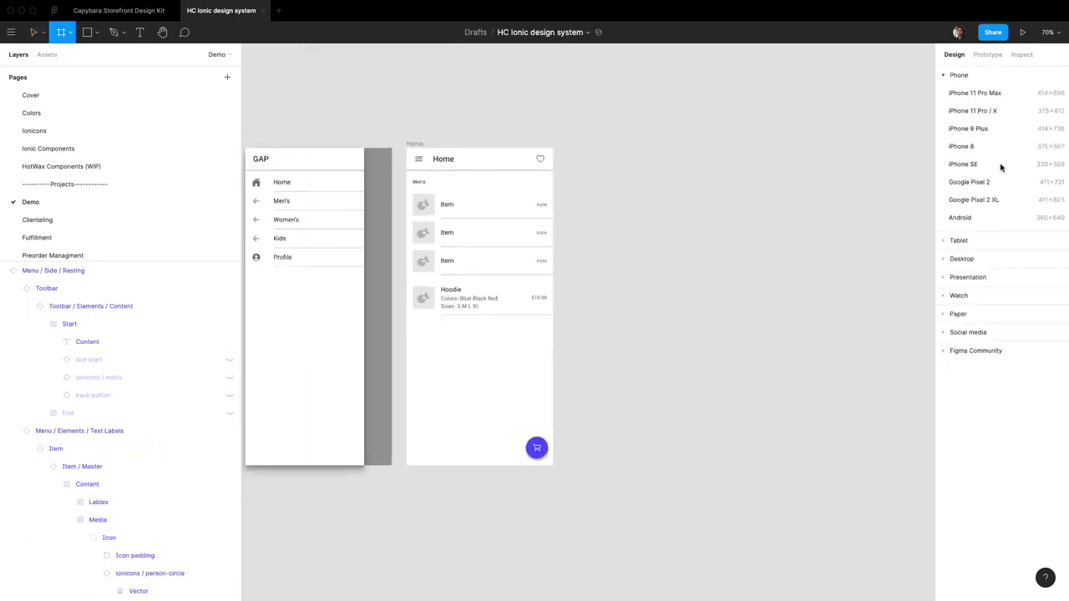
left_click(974, 110)
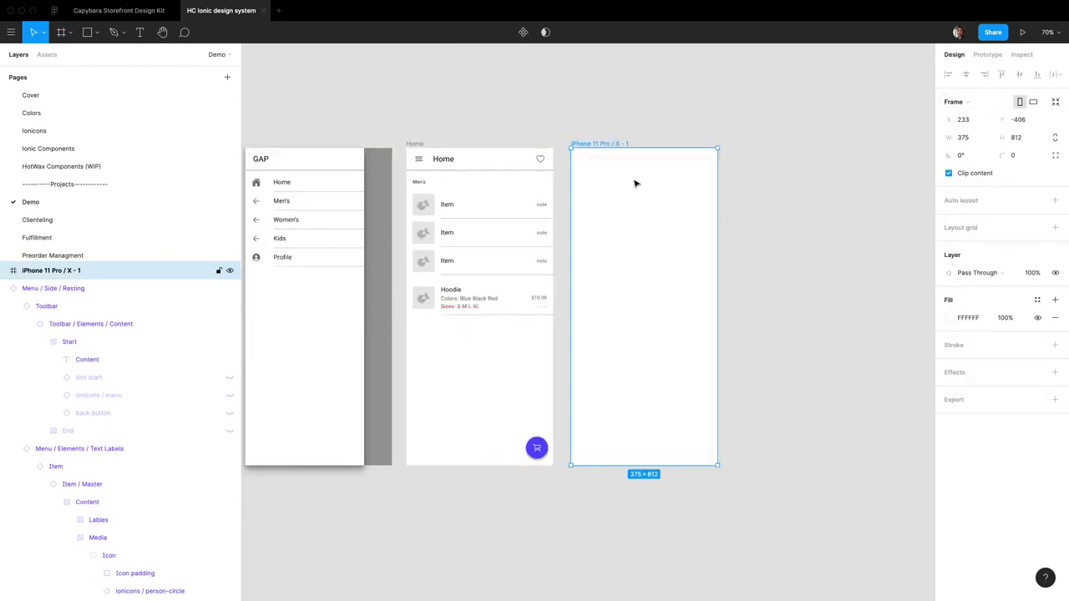
key("Return")
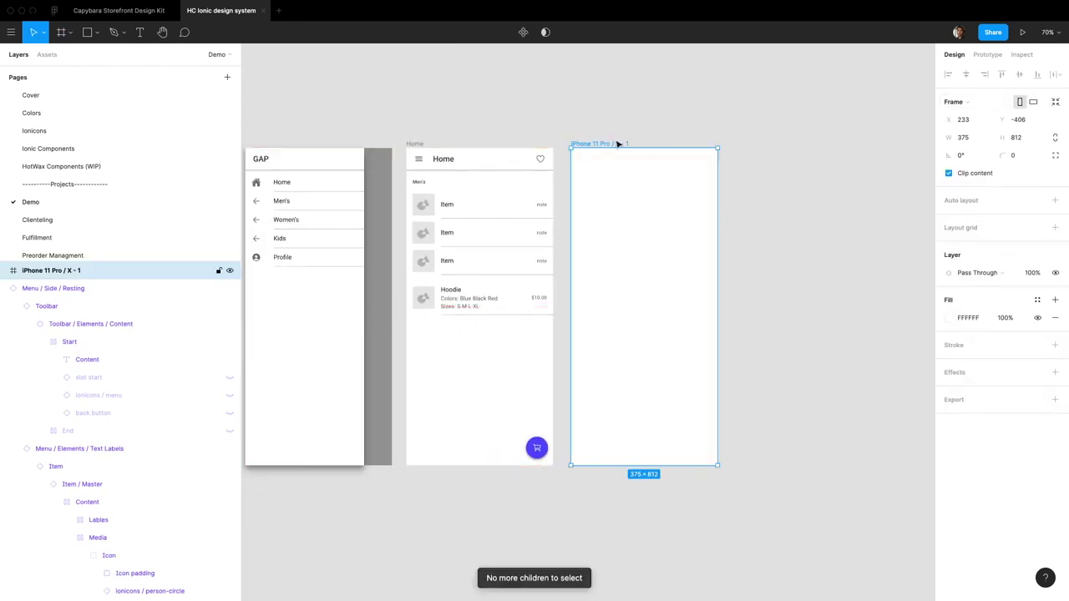
key("super+r")
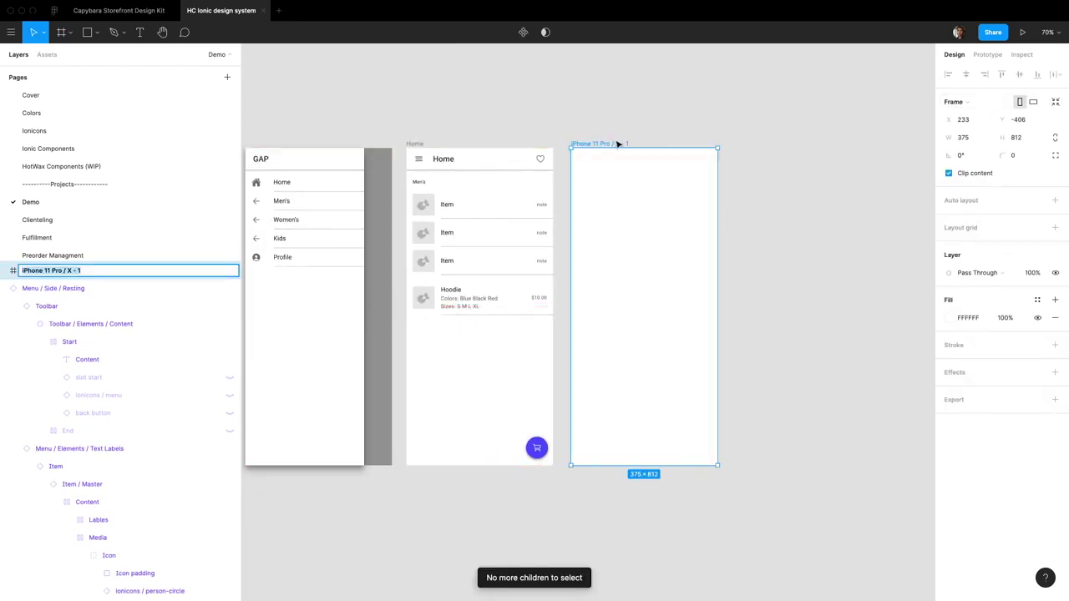
type("Product")
key("Return")
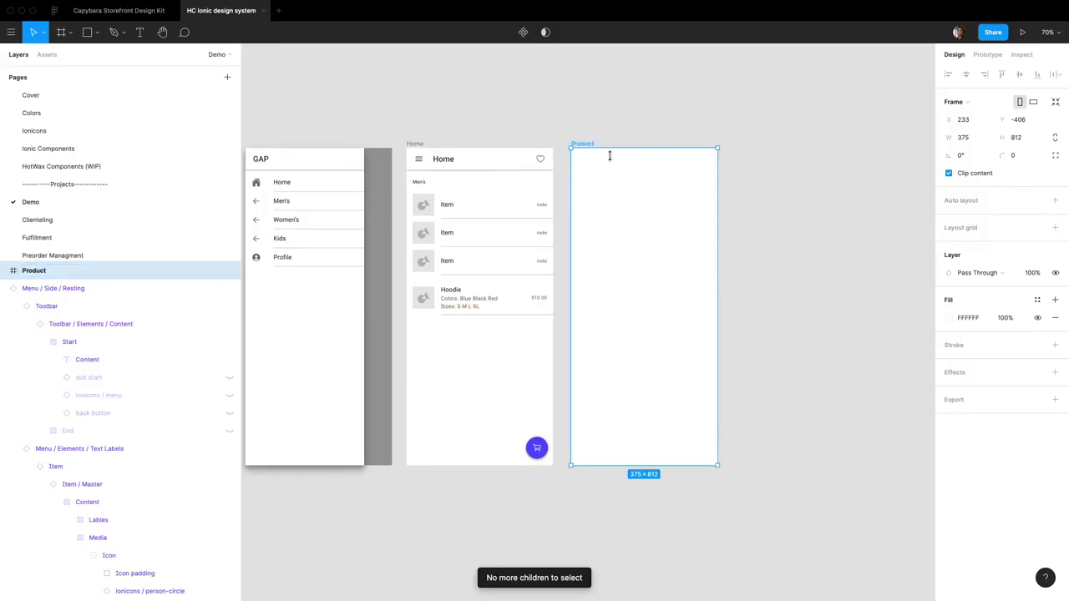
- Copy the Home frame's toolbar to the top of the Product frame and change its title to Product Detail
left_click(468, 160)
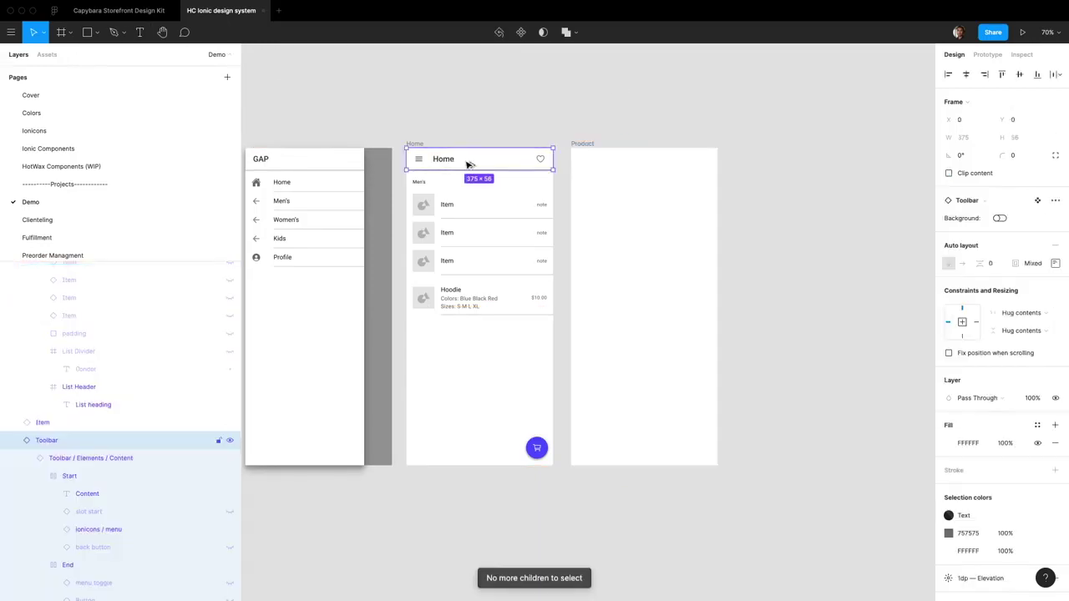
left_click_drag(469, 164, 634, 166)
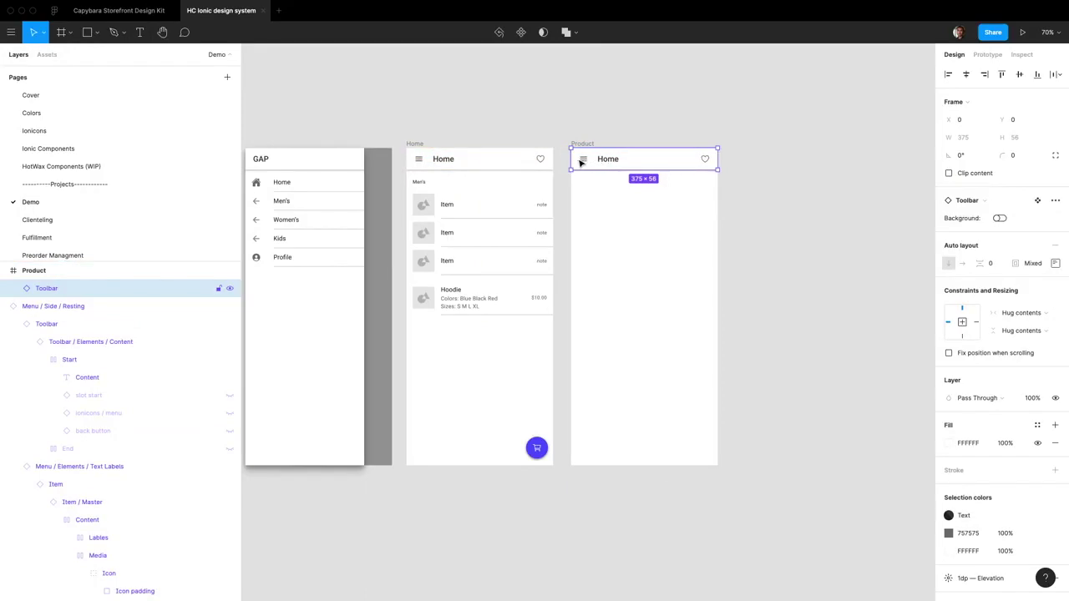
double_click(606, 160)
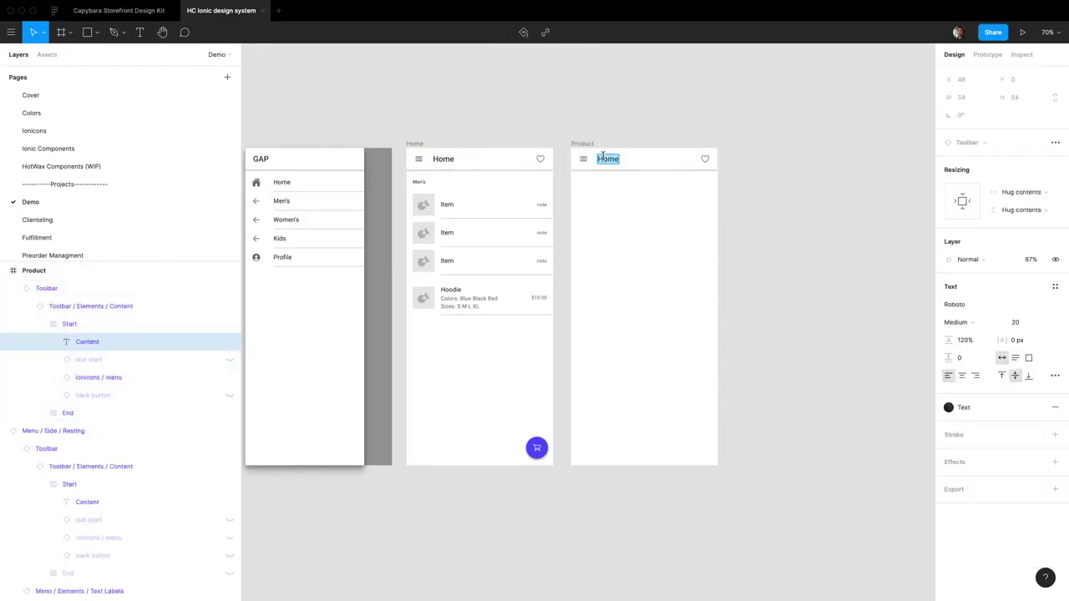
type("Product Detail")
- Hide the menu icon in the Product frame's toolbar and show its back button instead
left_click(583, 164)
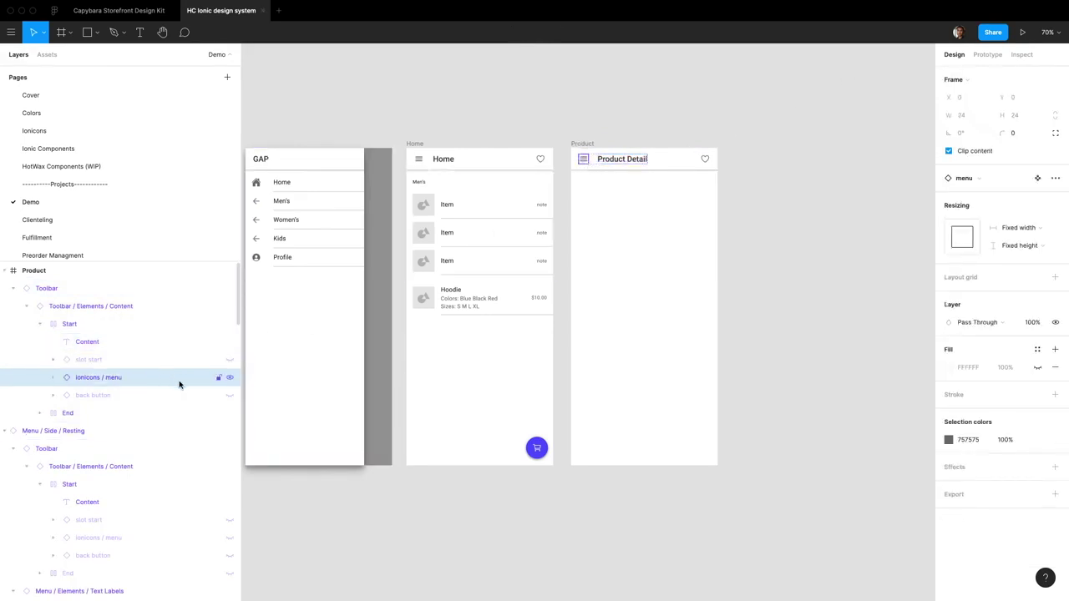
left_click(231, 379)
left_click(229, 395)
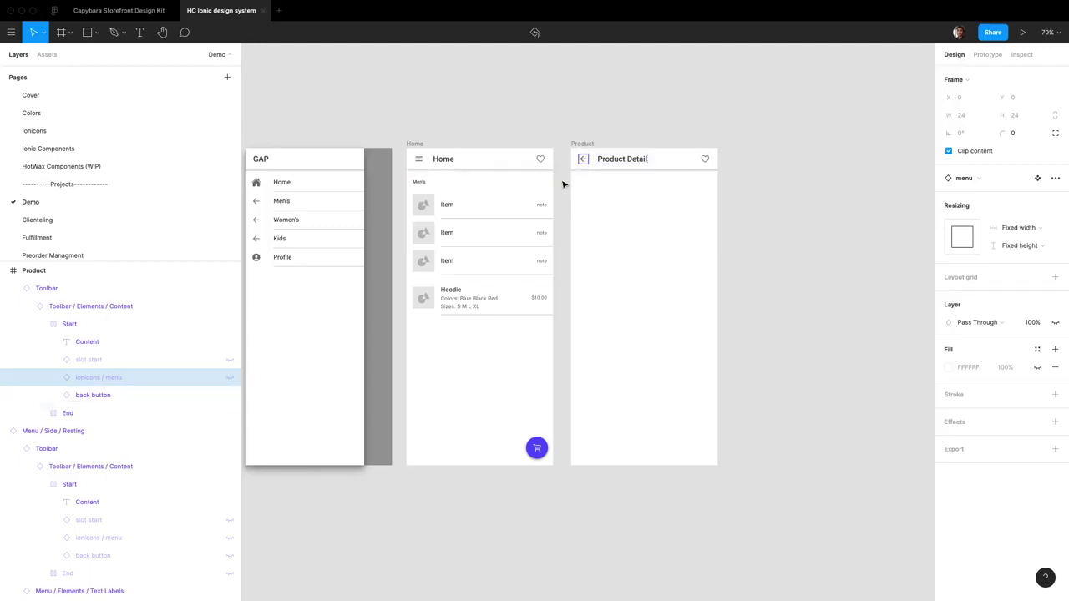
scroll(585, 142, "up", 5)
scroll(591, 161, "right", 2)
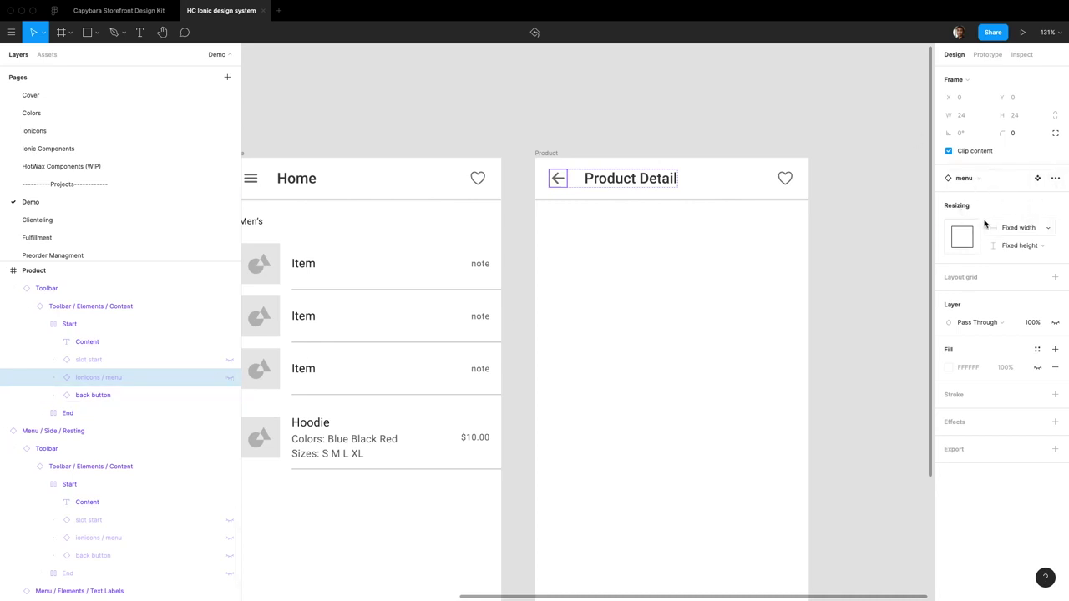
scroll(845, 255, "down", 5)
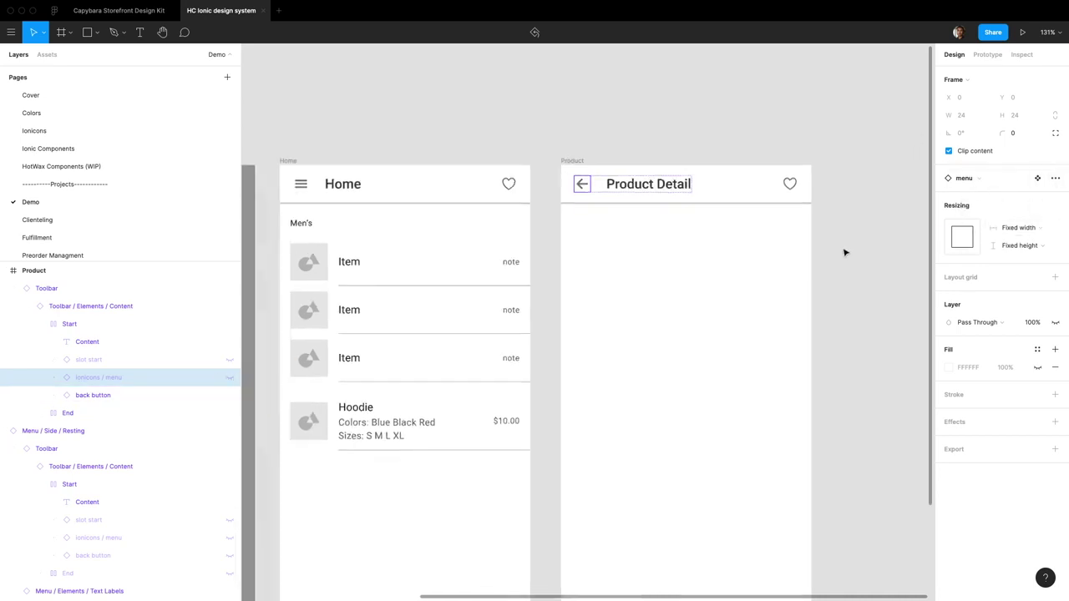
scroll(669, 269, "right", 2)
left_click(646, 265)
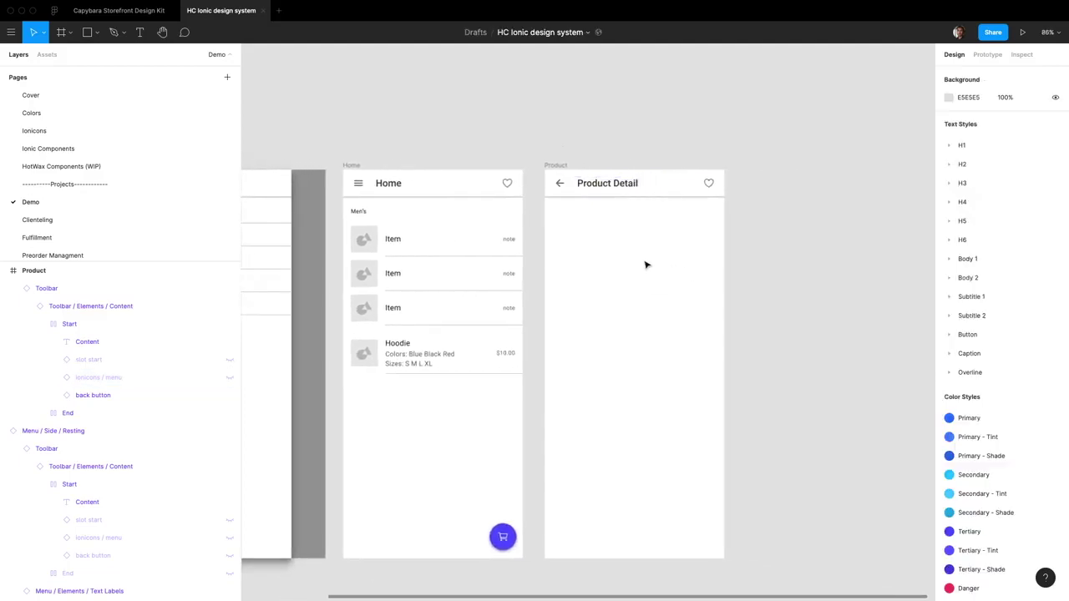
- Insert the Images / 1:1 / Straight component directly under the Product Detail toolbar, spanning the frame's full width
left_click(46, 55)
type("imag")
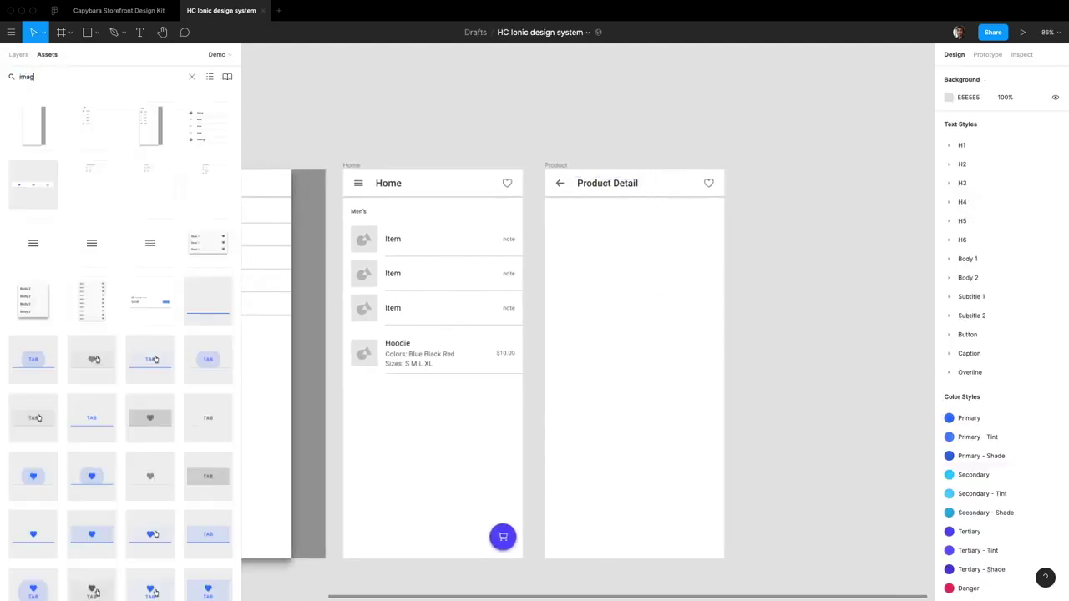
type("e")
left_click_drag(142, 200, 724, 321)
left_click(621, 360)
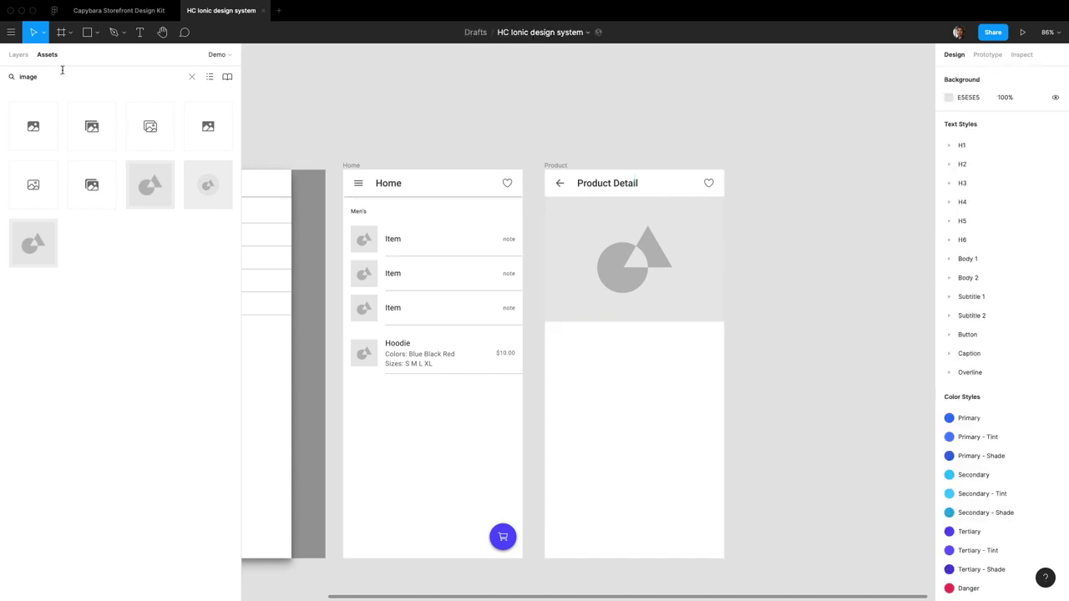
left_click(16, 56)
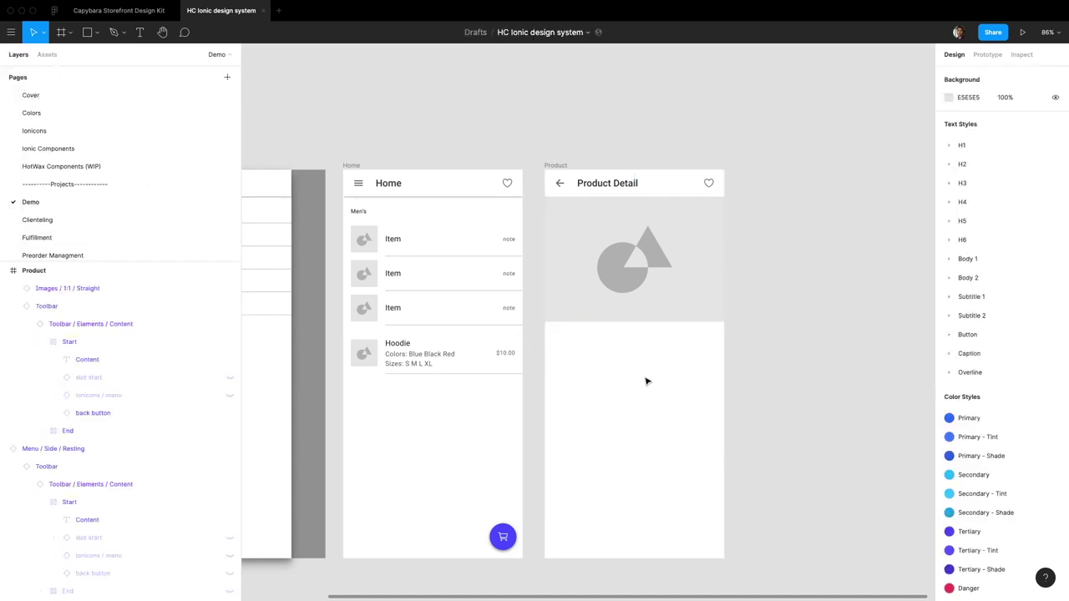
- Add a text layer reading Product Title below the image placeholder in the Product frame
scroll(639, 374, "right", 1)
scroll(635, 371, "down", 3)
scroll(633, 370, "right", 3)
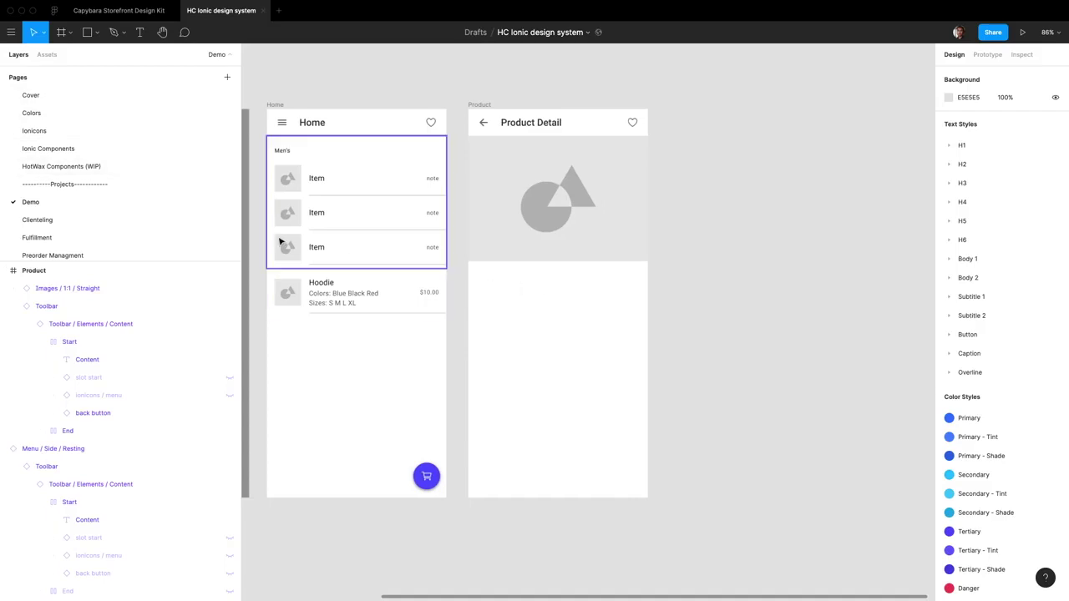
key("t")
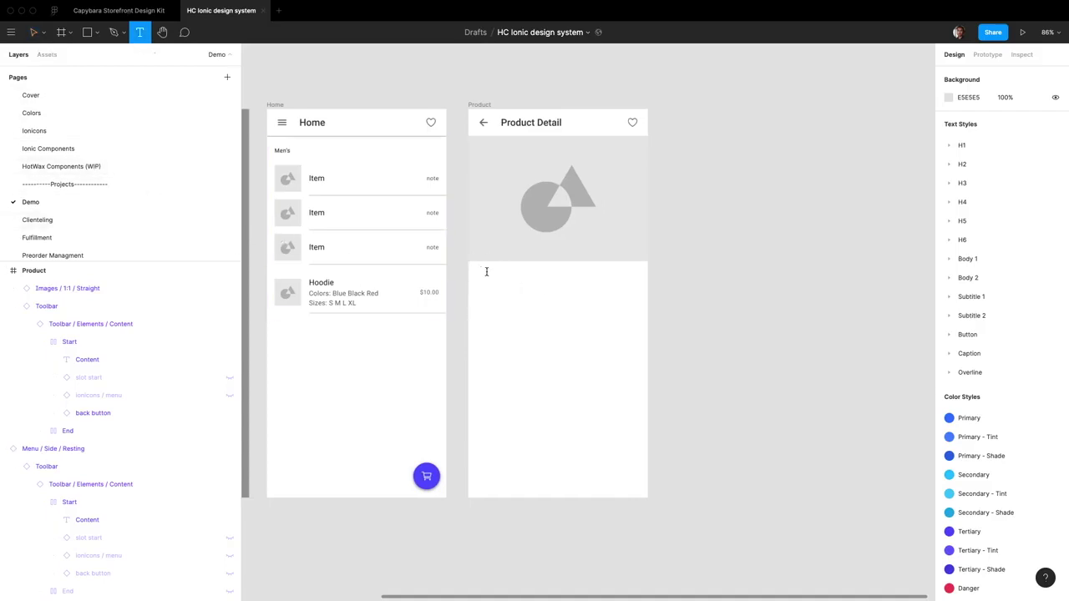
left_click(486, 271)
type("Product Ttil")
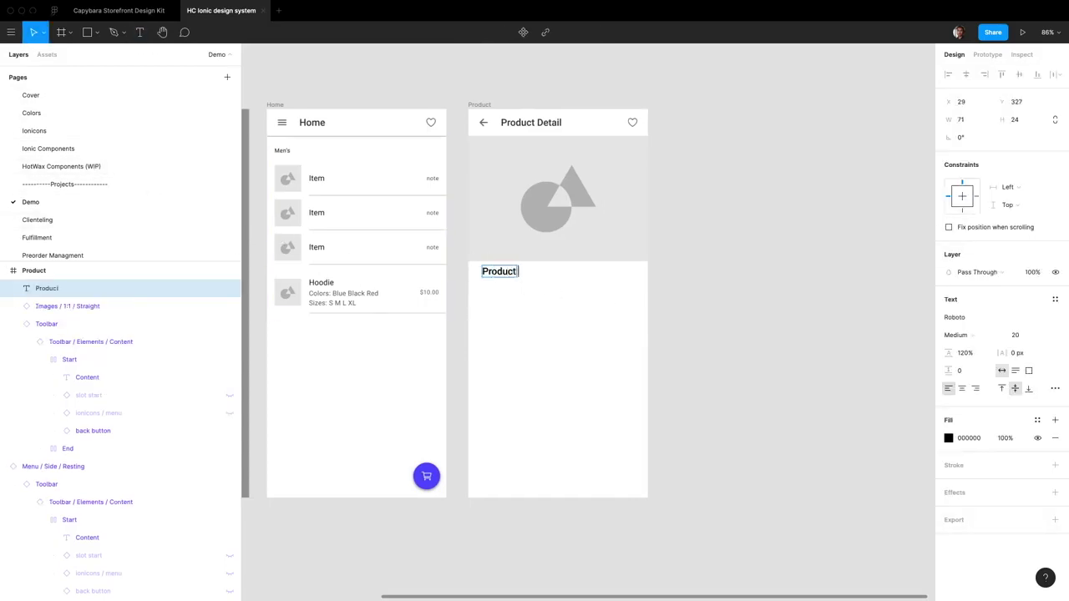
key("BackSpace")
key("BackSpace")
key("BackSpace")
type("itle")
key("Escape")
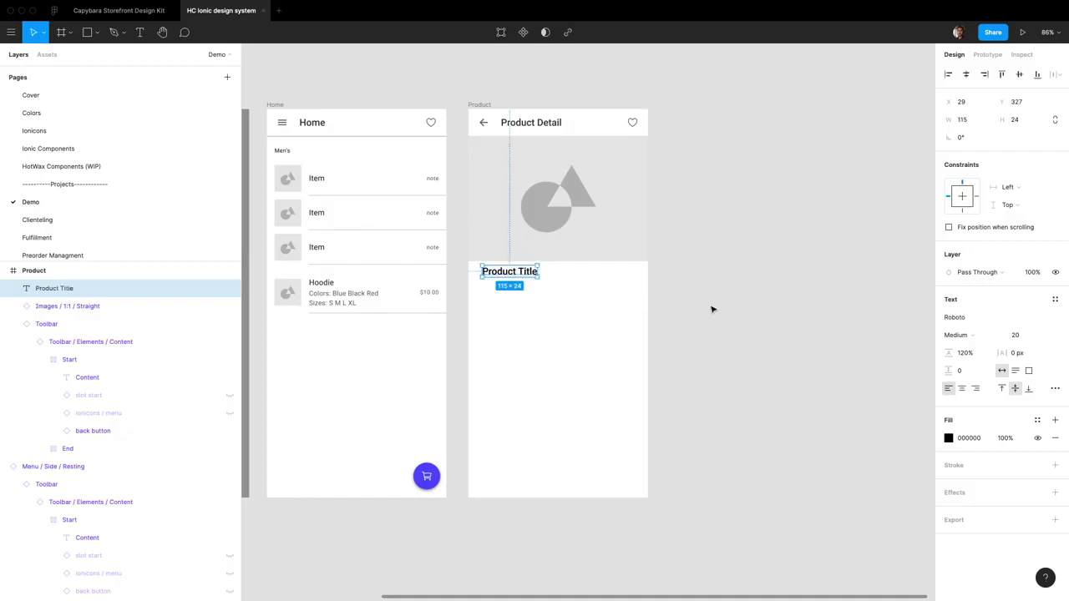
- Apply the H3 text style to the product title and move it to X 20, Y 339
left_click(1055, 299)
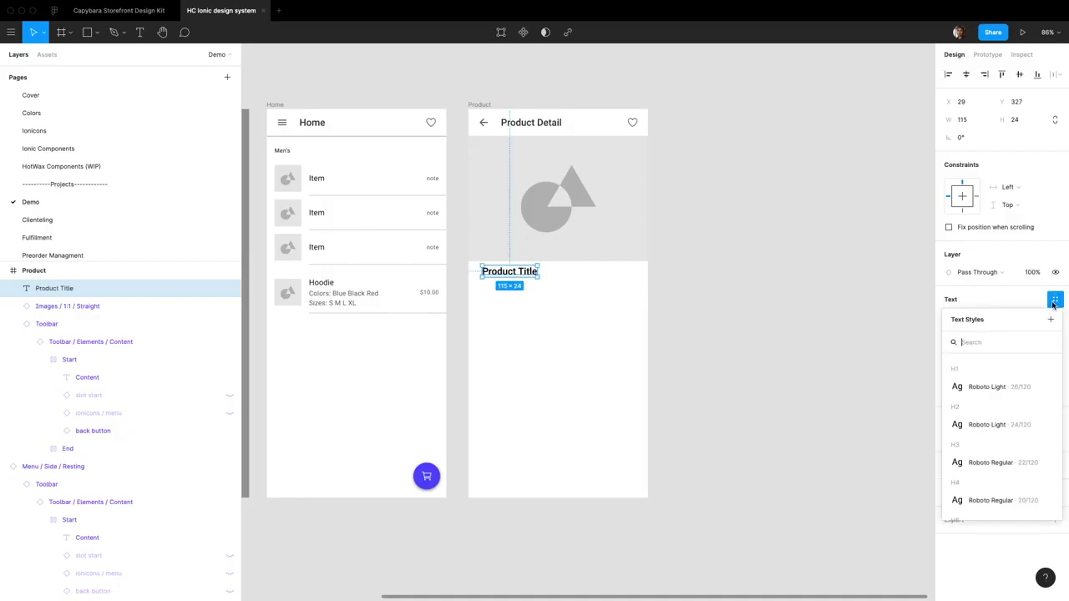
left_click(993, 463)
left_click_drag(513, 276, 509, 282)
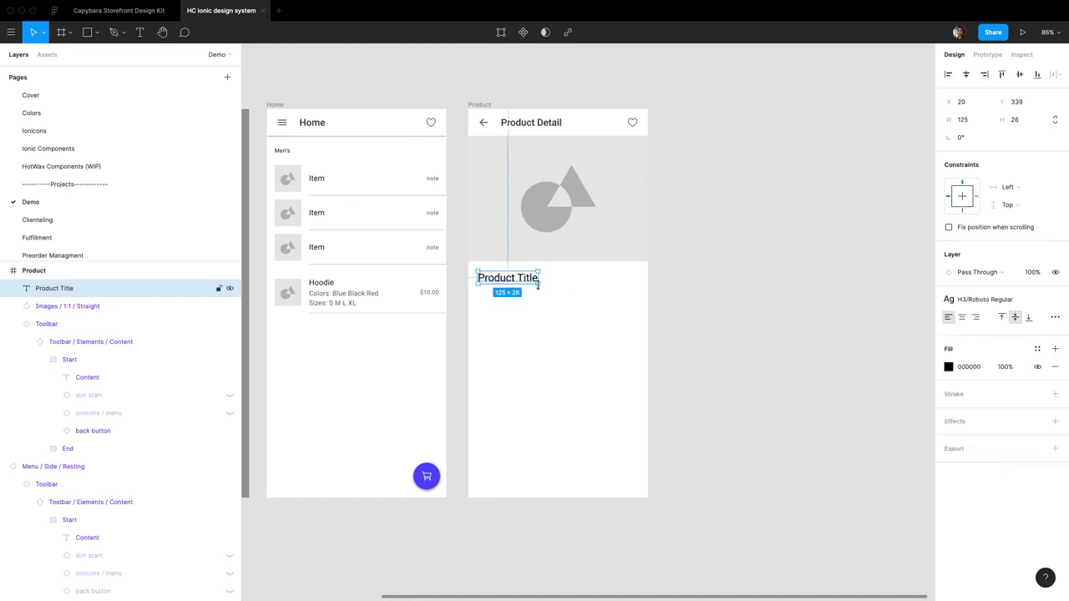
- Change the product title text to Breezy Hoodie
double_click(518, 281)
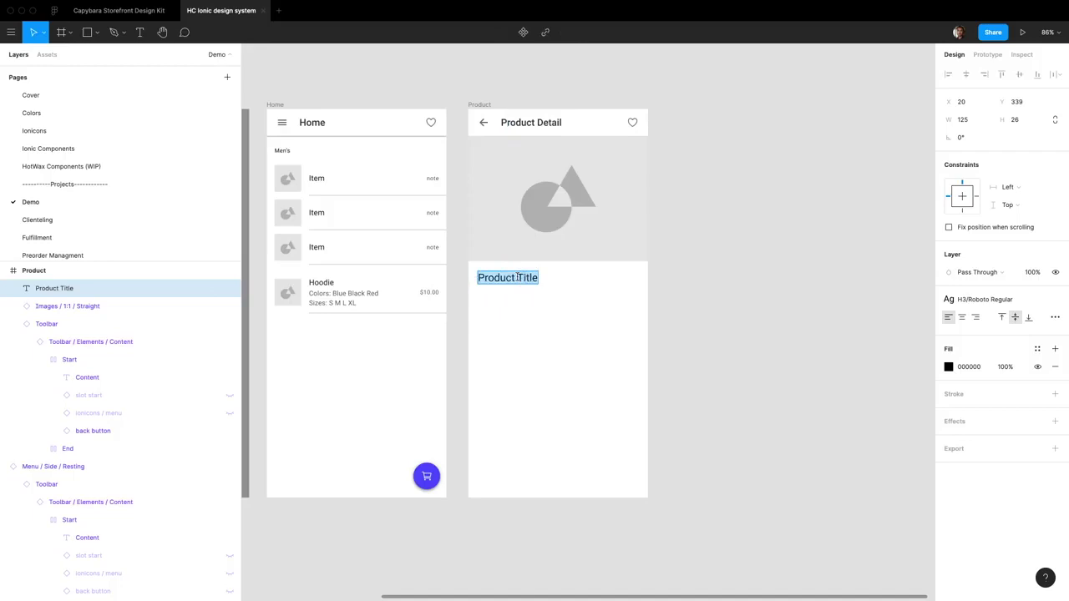
type("Breezy Hoodie")
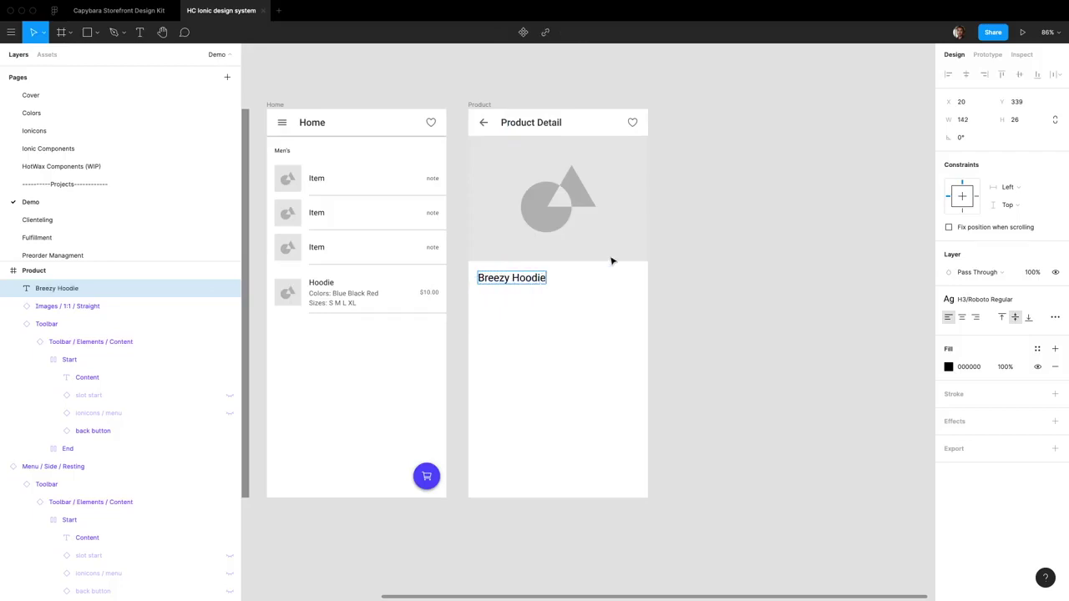
key("Escape")
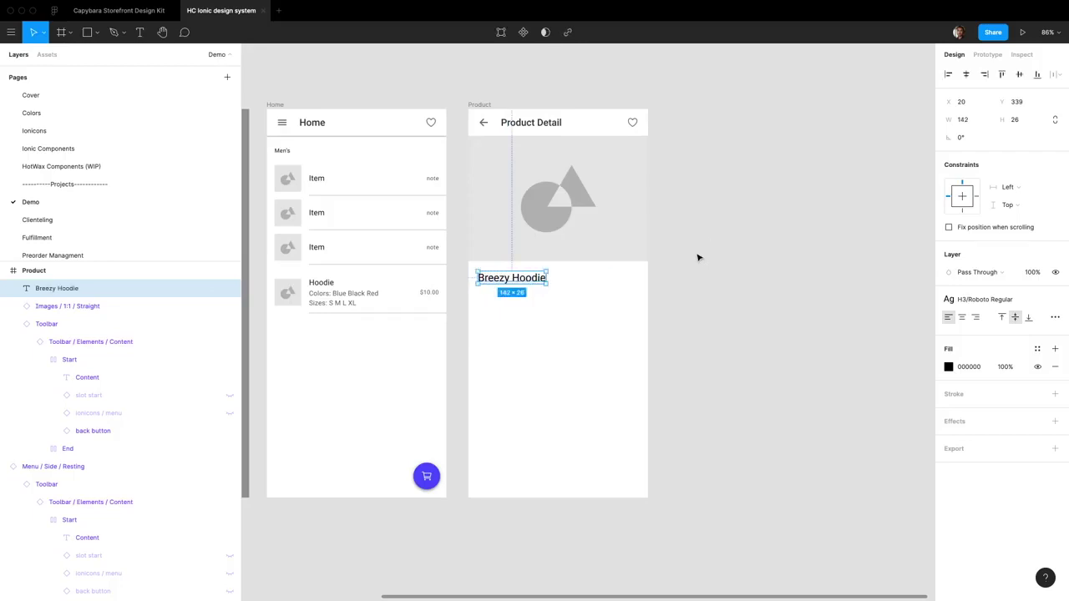
left_click(699, 256)
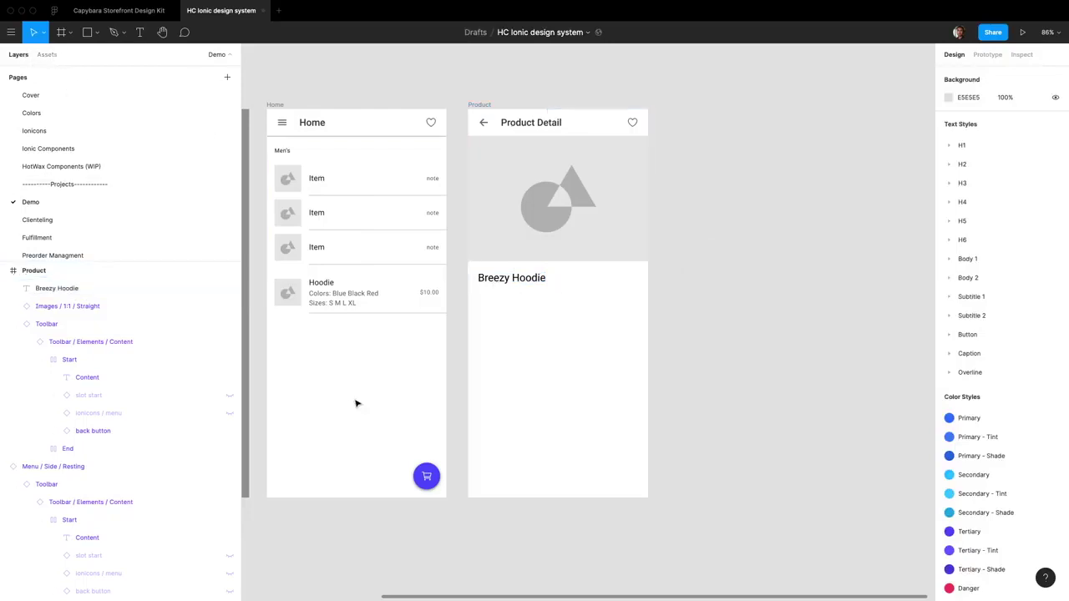
- Add a text label reading Color below Breezy Hoodie and give it the Subtitle 2 text style
key("t")
left_click(482, 296)
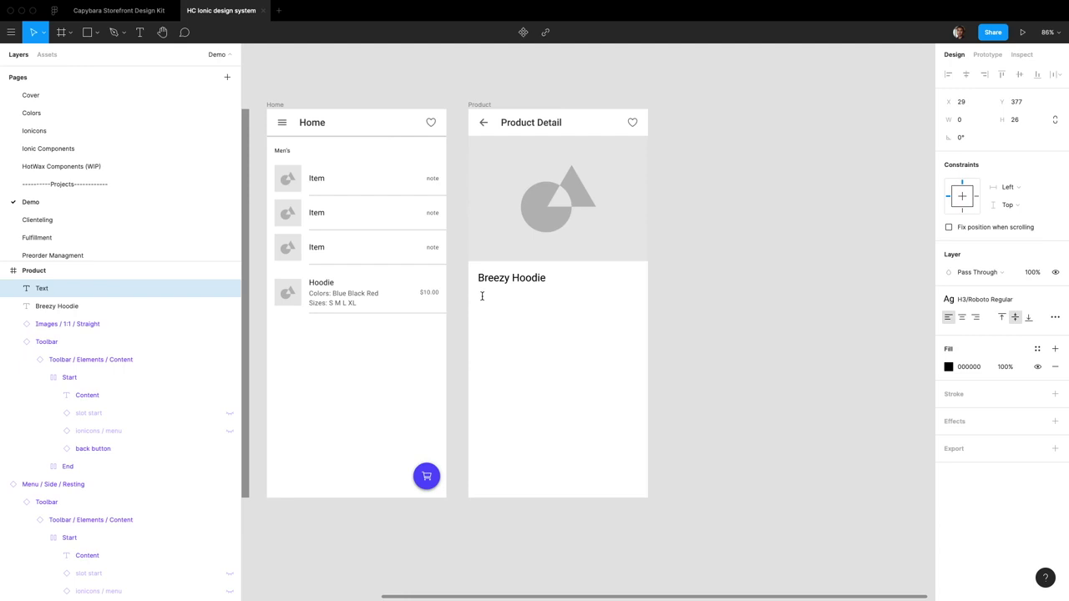
type("S")
type("olor")
key("Escape")
left_click(981, 299)
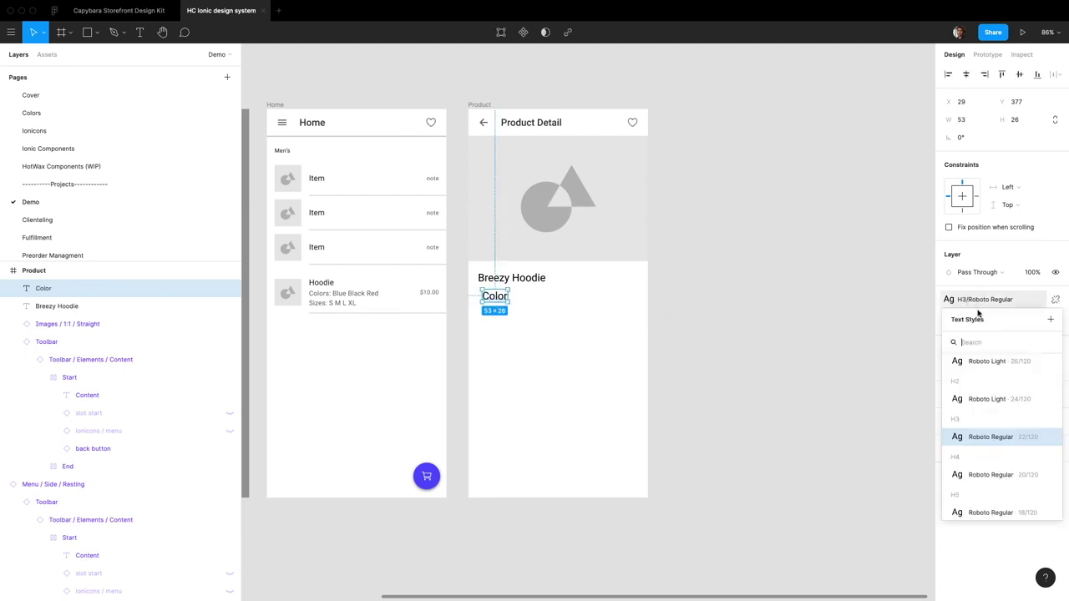
scroll(1002, 459, "down", 3)
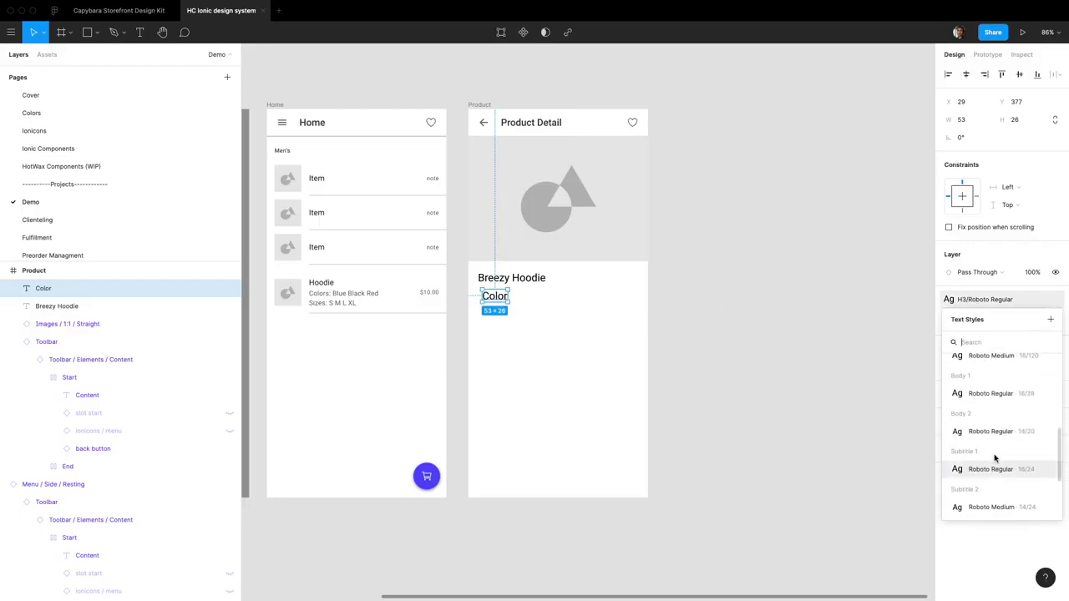
left_click(989, 501)
- Left-align the Color label with the product title, duplicate it at X 20, Y 494 and change the copy to Size
left_click_drag(490, 296, 481, 358)
double_click(482, 355)
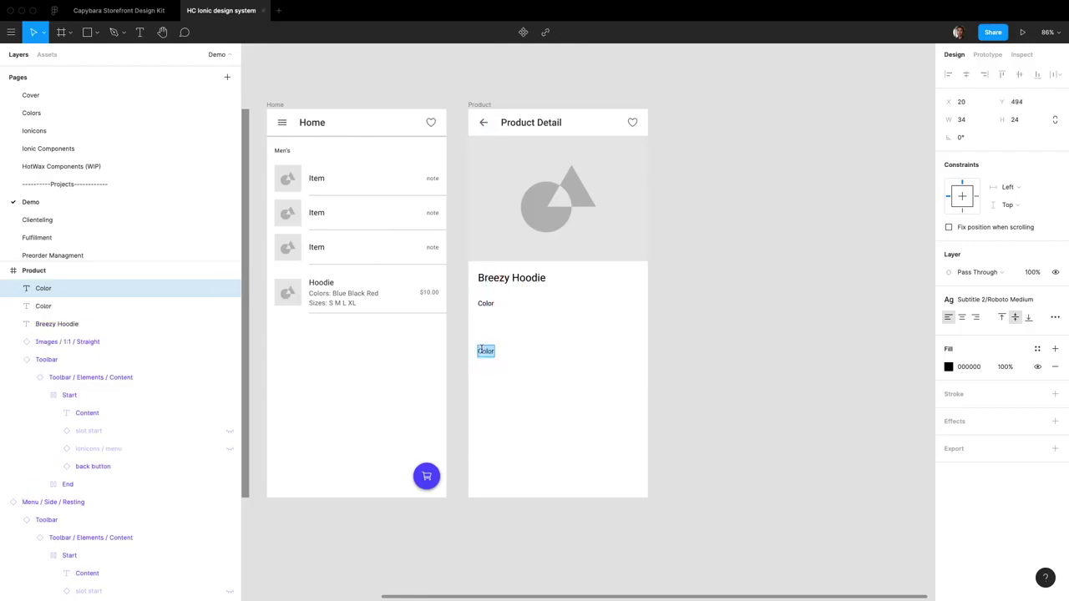
type("Size")
left_click(516, 357)
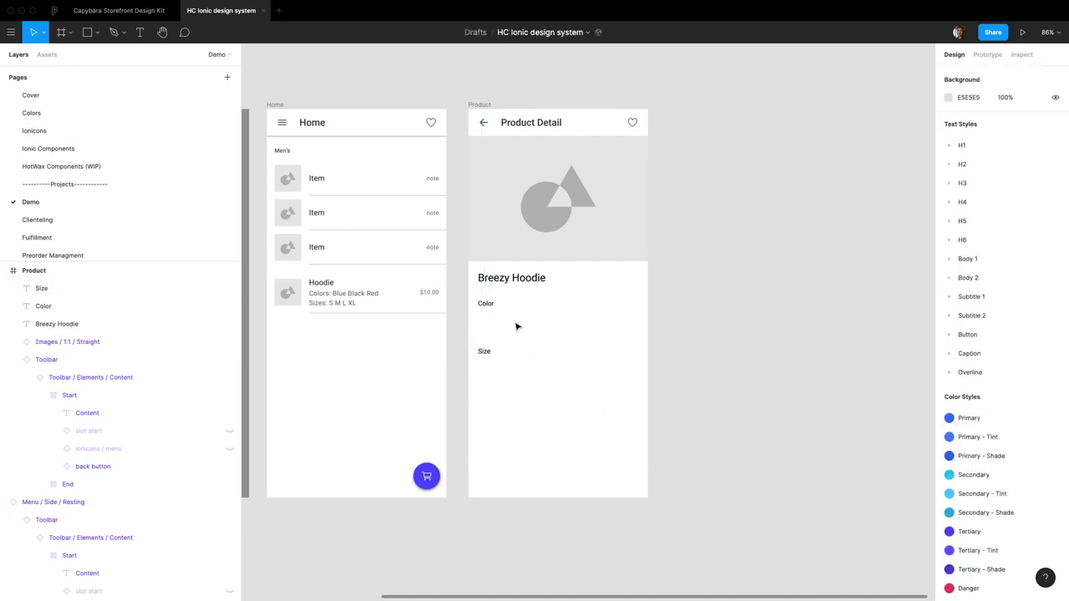
- Insert a Chip component from the design system's assets between the Color and Size labels at X 20, Y 430
left_click(48, 54)
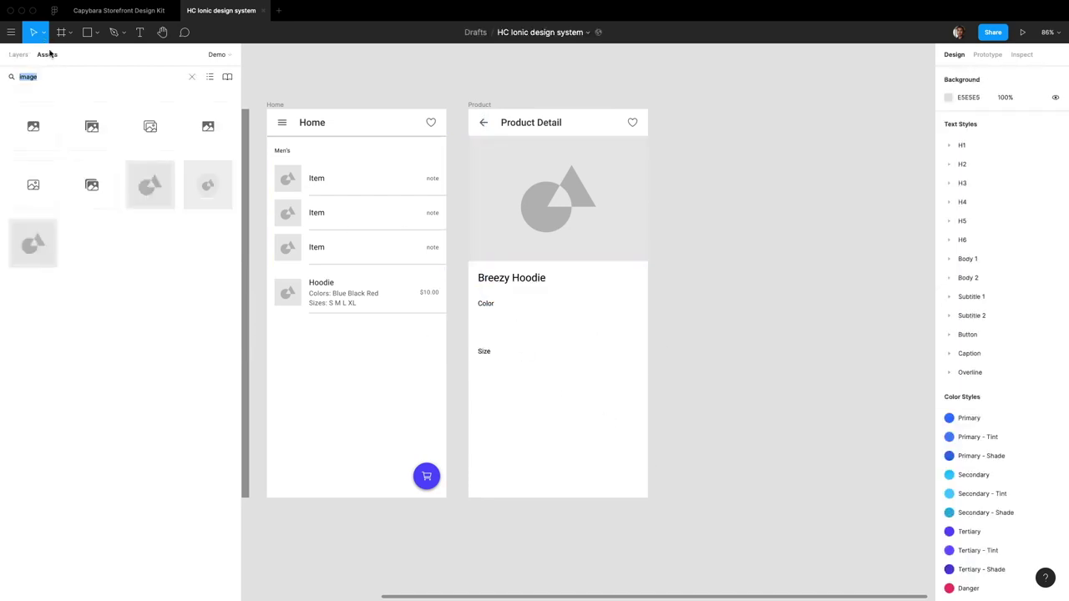
type("chips")
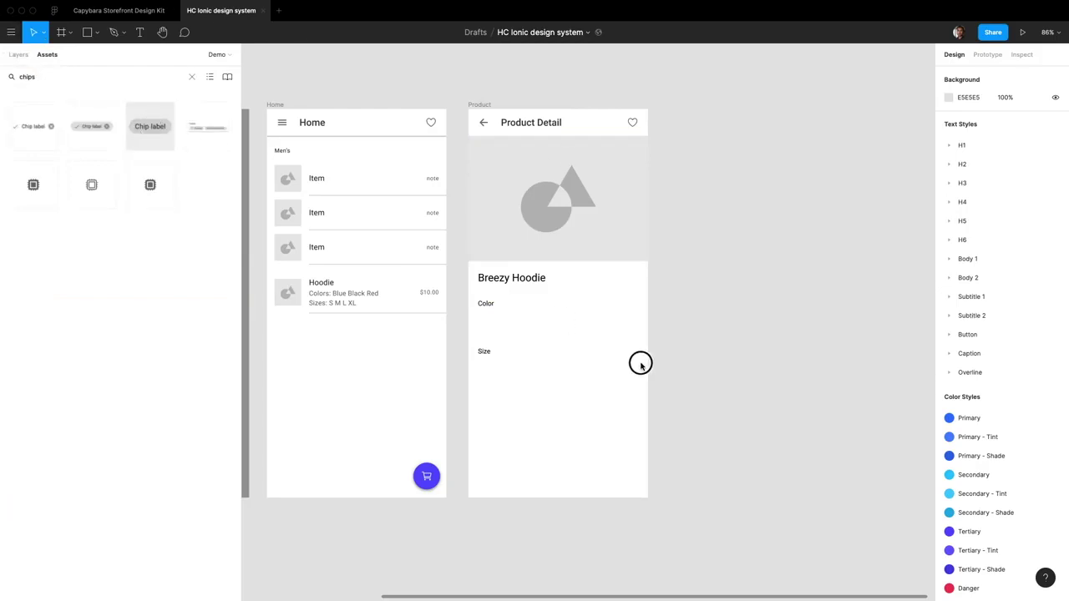
left_click_drag(167, 128, 502, 327)
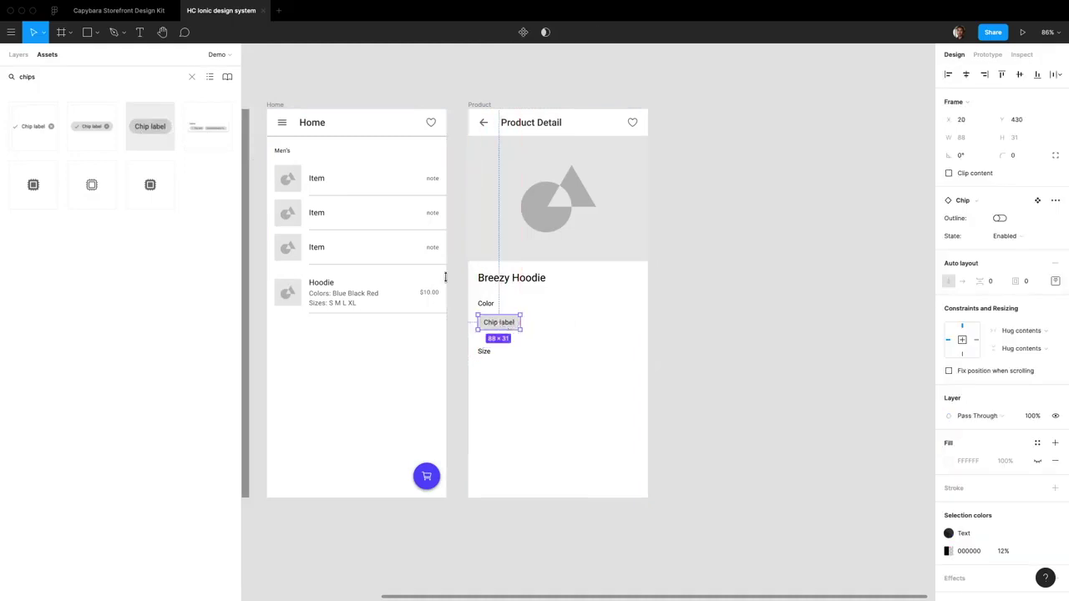
left_click(19, 54)
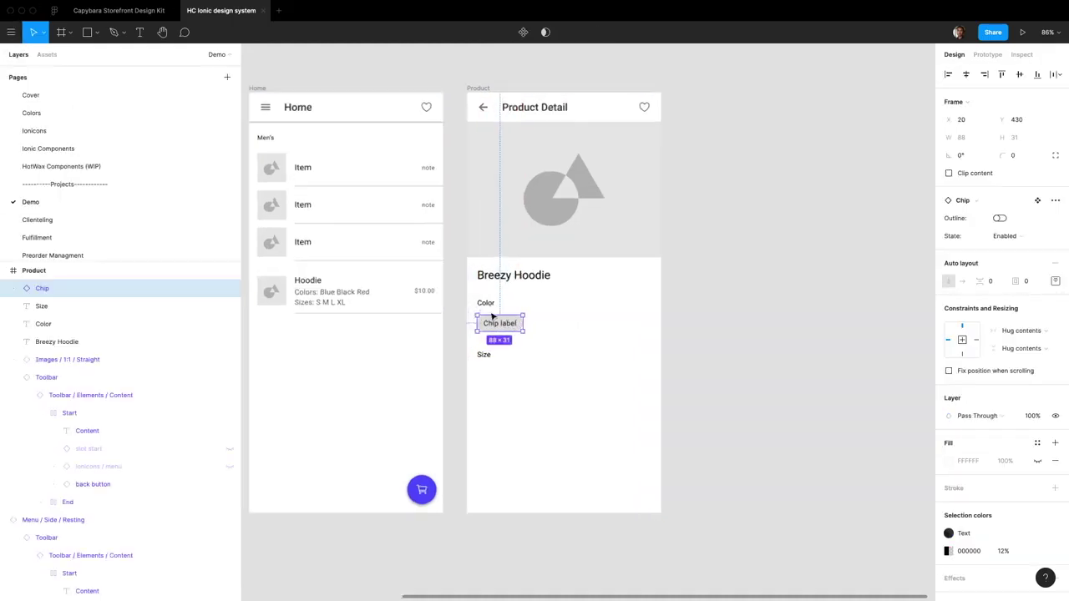
- Try the outlined variant on the Chip under the Color label and turn it off again
scroll(490, 310, "up", 5)
key("Return")
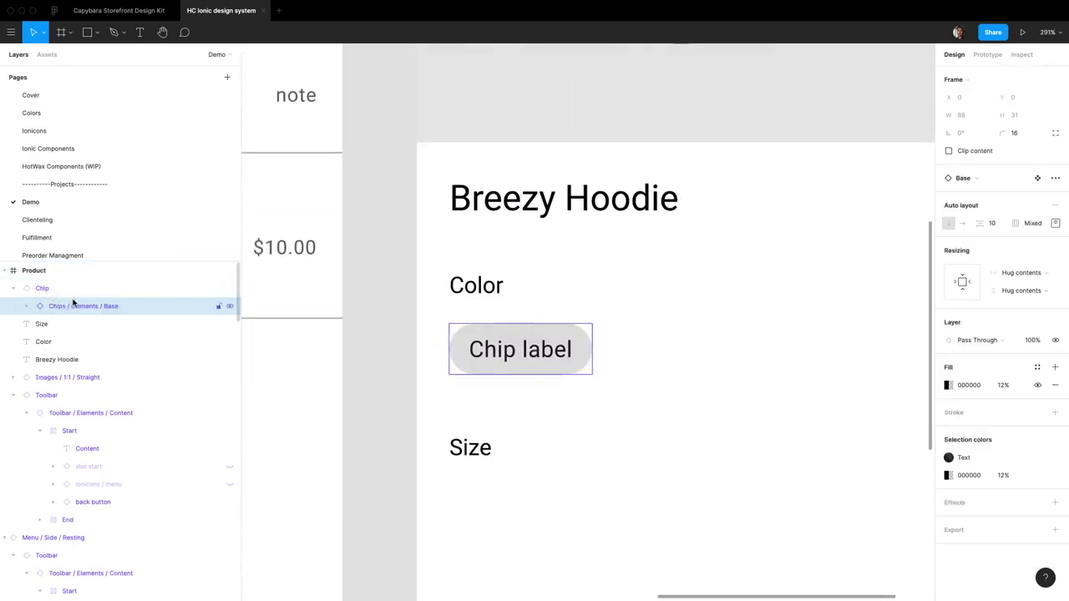
key("Return")
left_click(55, 287)
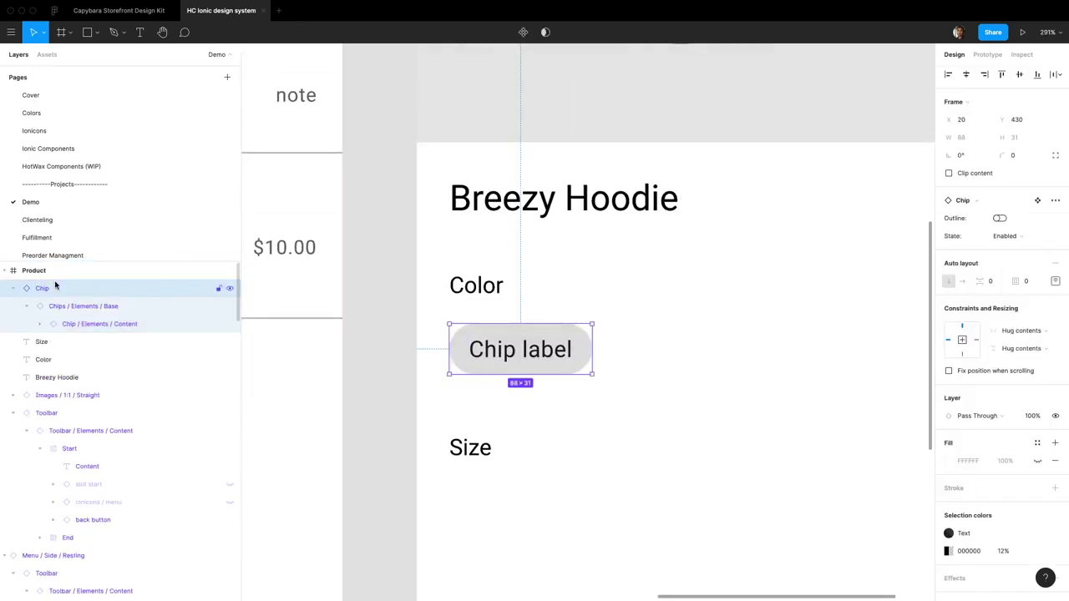
left_click(1001, 218)
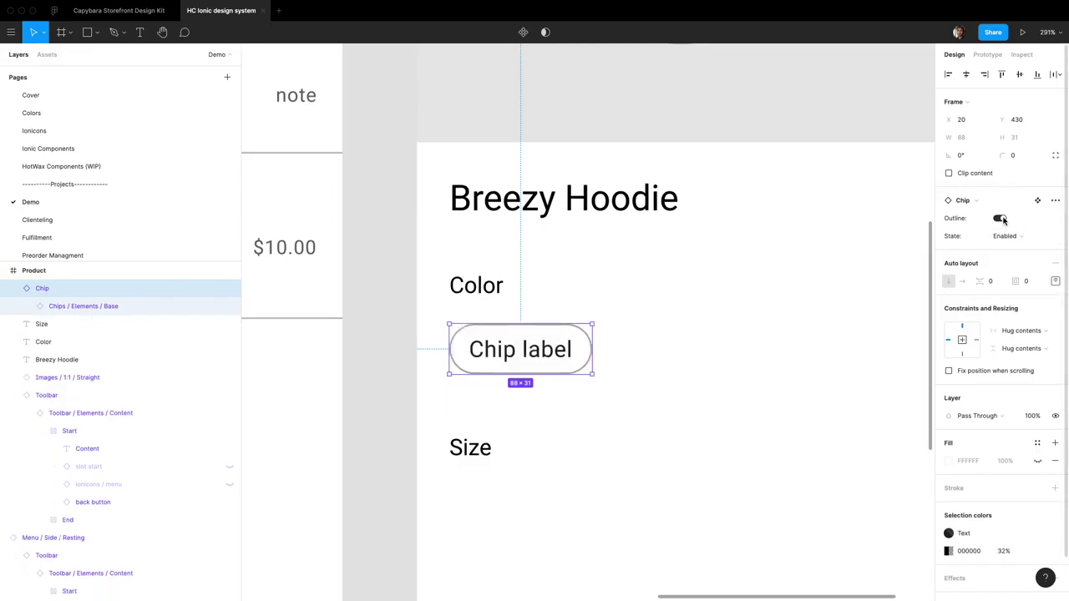
left_click(1002, 219)
- Try the Chip's Disabled, Selected and Hover states, ending back on Enabled
left_click(1010, 236)
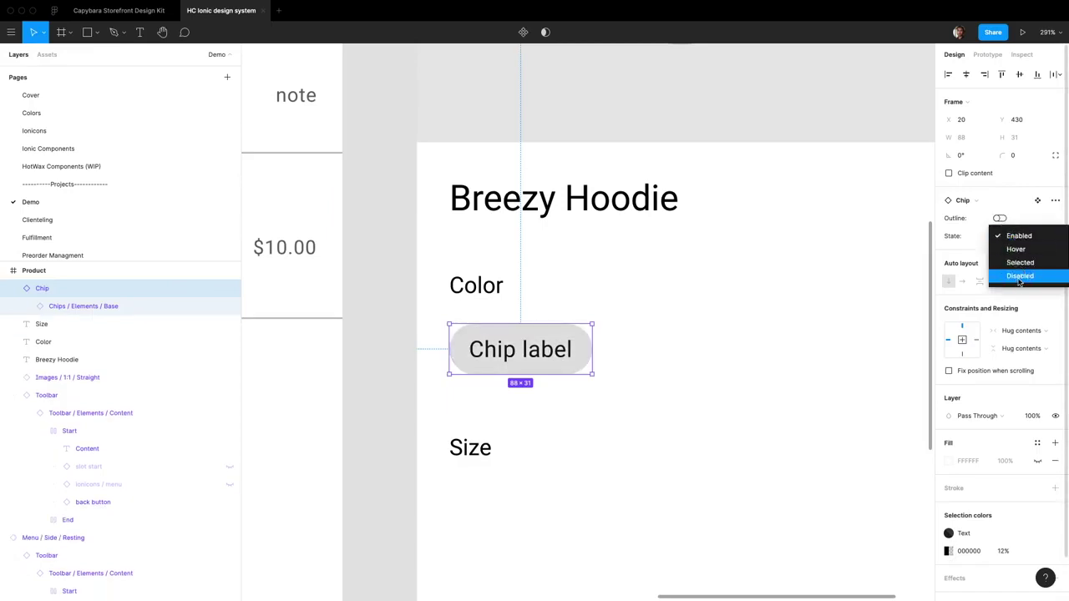
left_click(1019, 276)
left_click(1017, 237)
left_click(1021, 223)
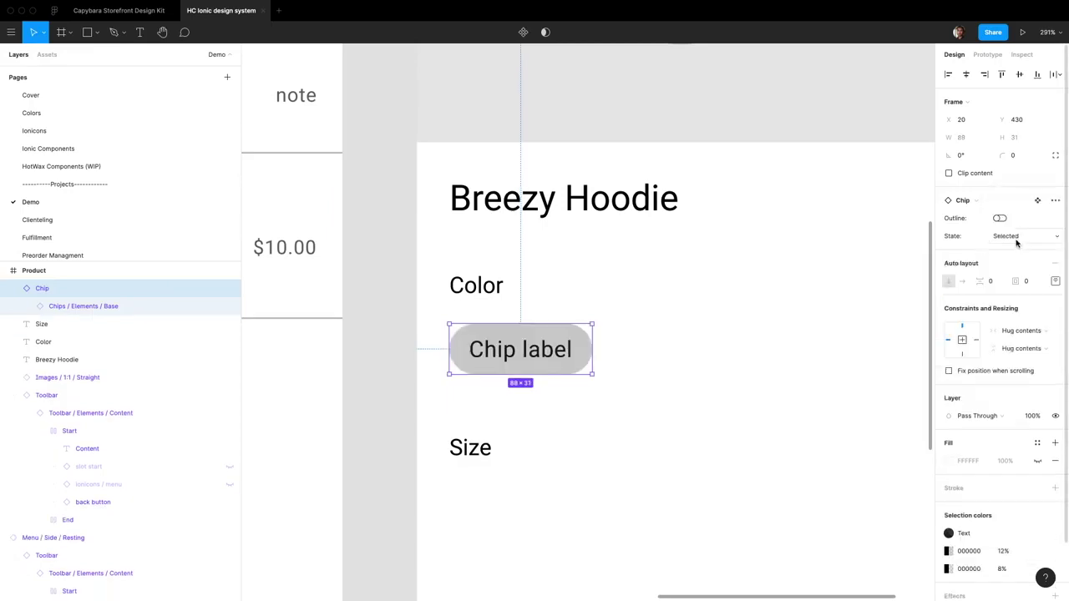
left_click(1012, 236)
left_click(1018, 221)
left_click(1016, 237)
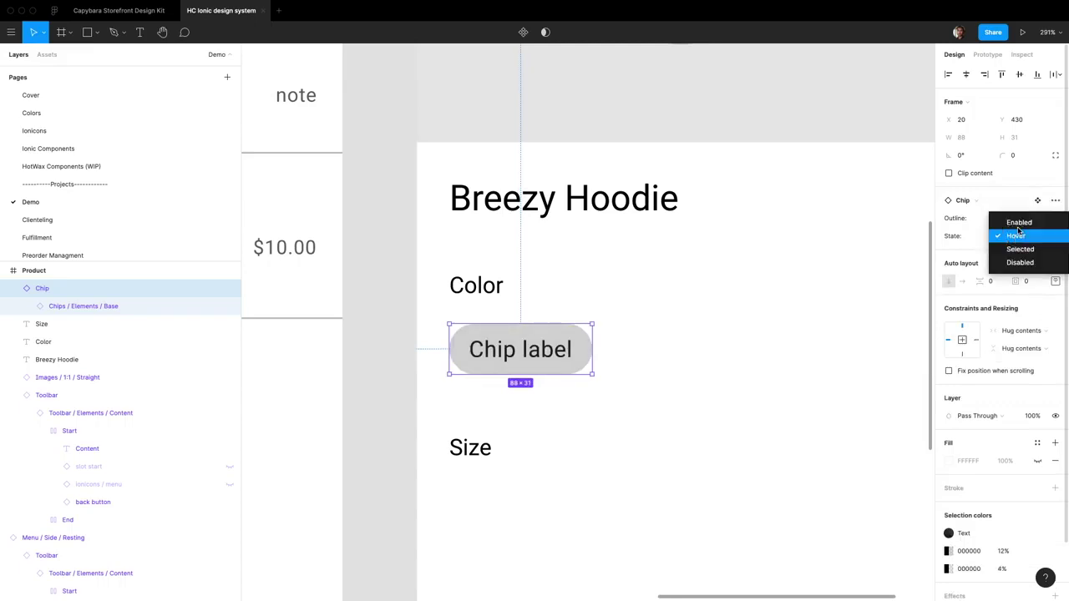
left_click(1017, 222)
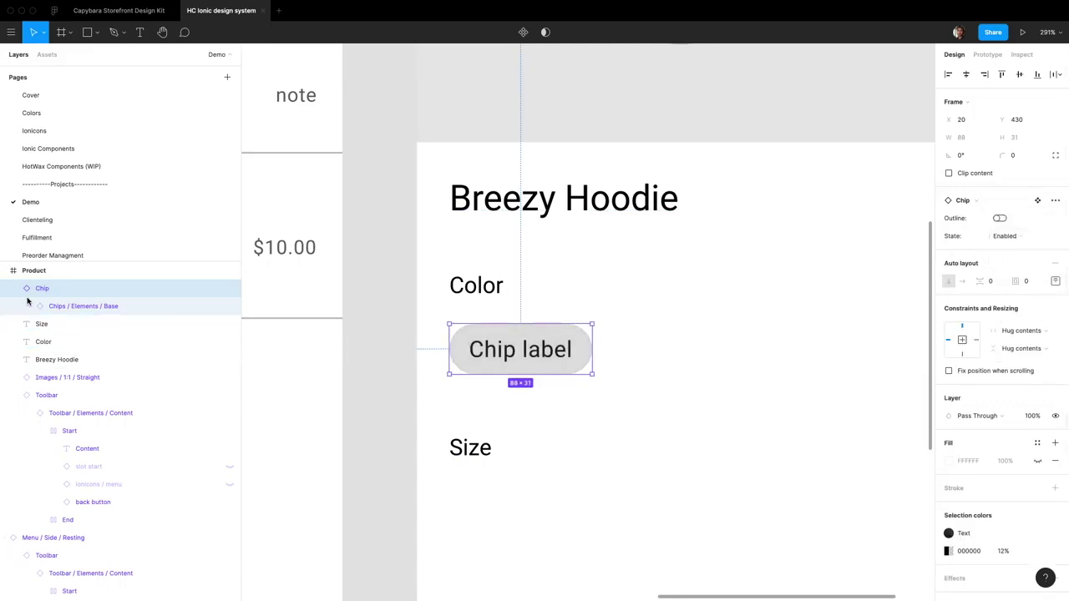
- Expand the Chip's nested layers down to its Close, Label, Icon and Image elements
left_click(76, 306)
key("Return")
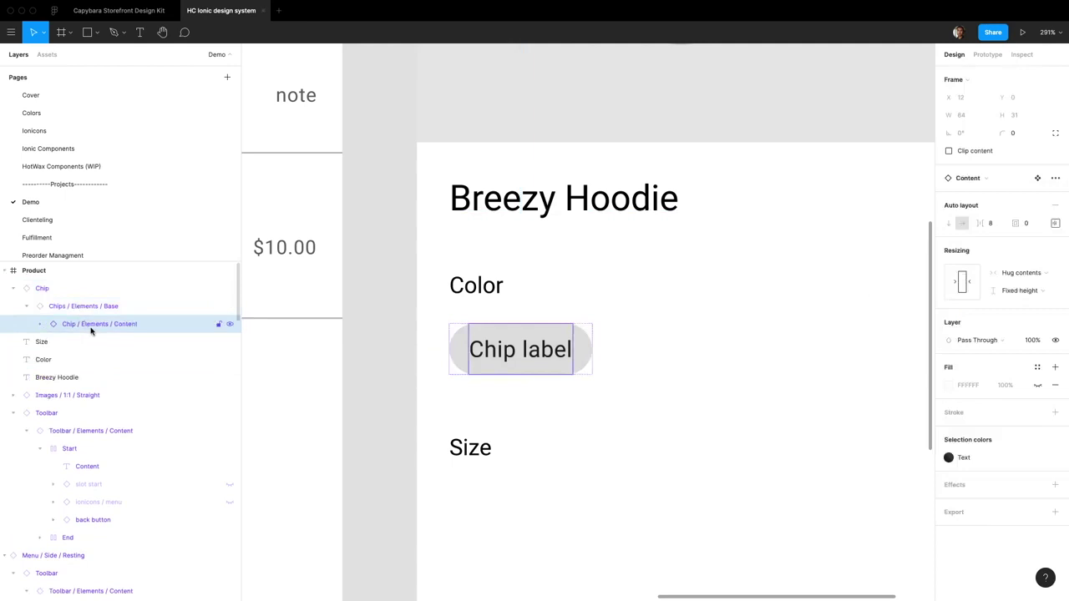
key("Return")
left_click(93, 343)
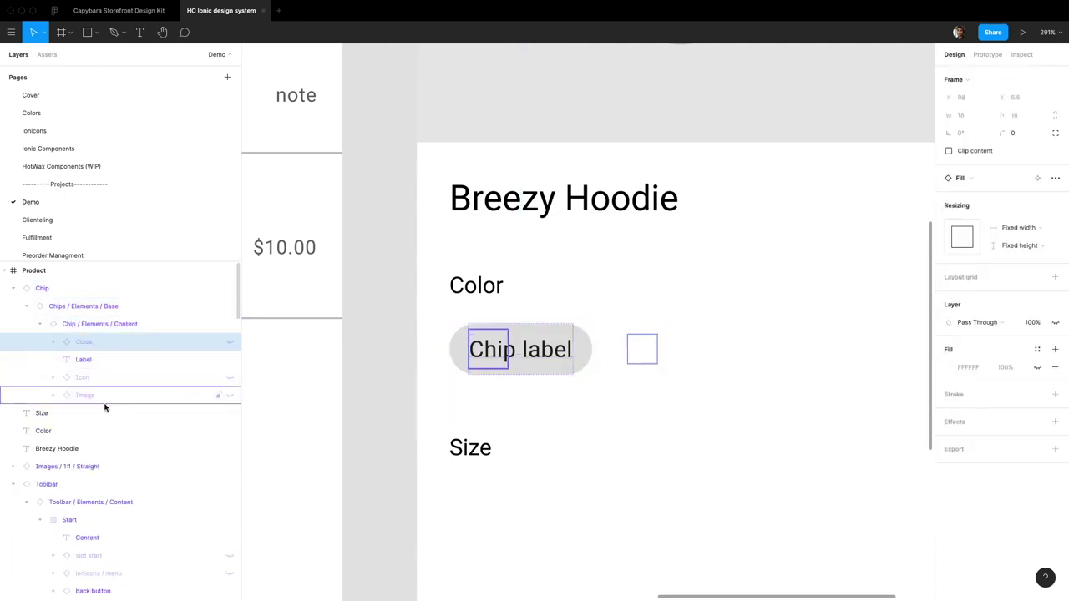
- Try showing the Chip's Close, Icon and Image elements one at a time, hiding each one again
left_click(230, 343)
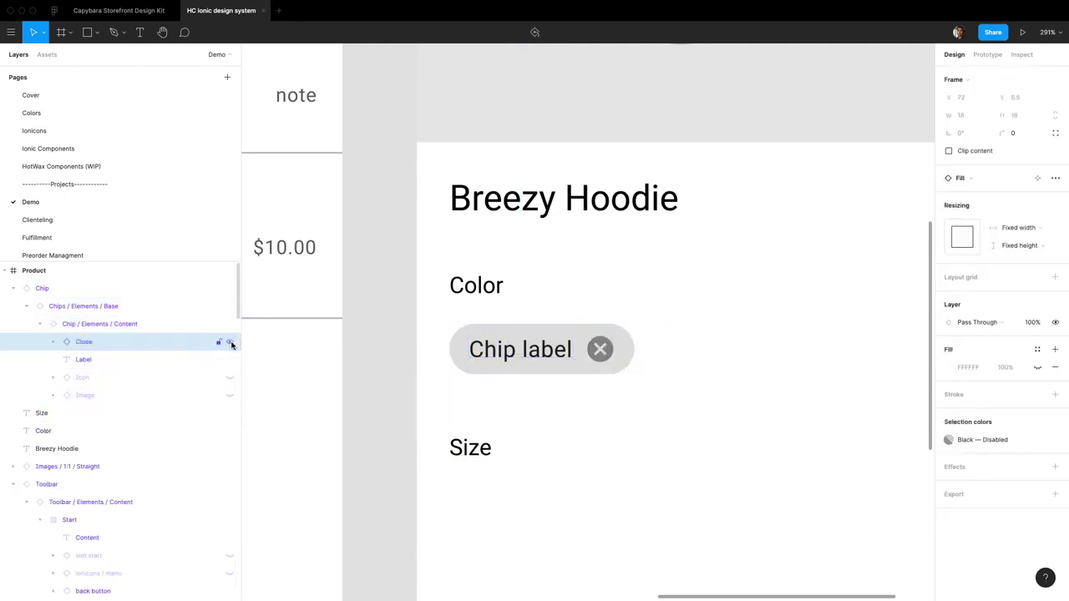
left_click(230, 342)
left_click(230, 342)
left_click(231, 343)
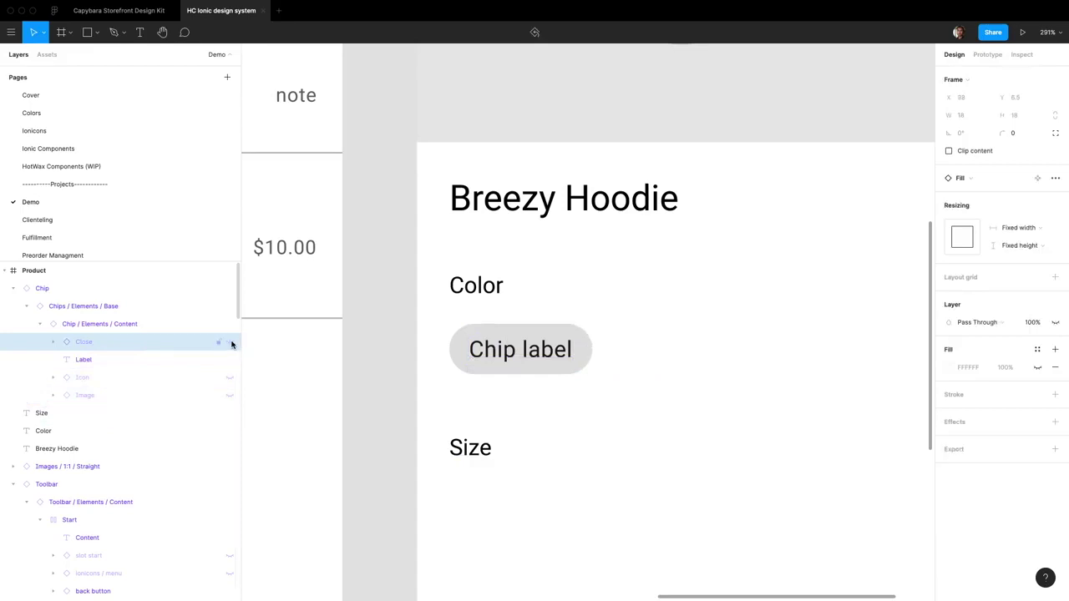
left_click(227, 378)
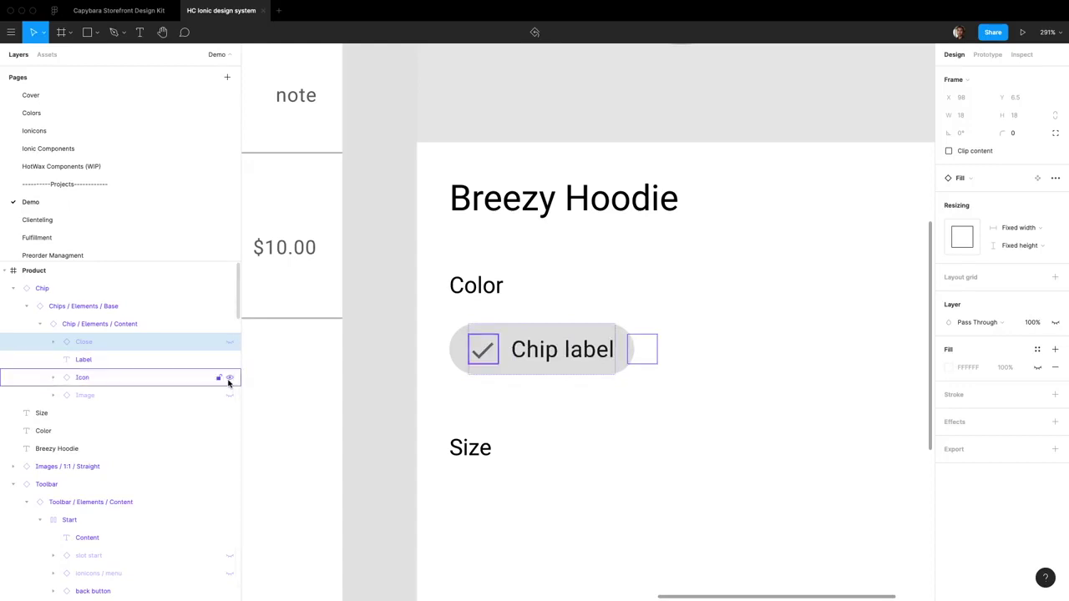
left_click(230, 377)
left_click(229, 395)
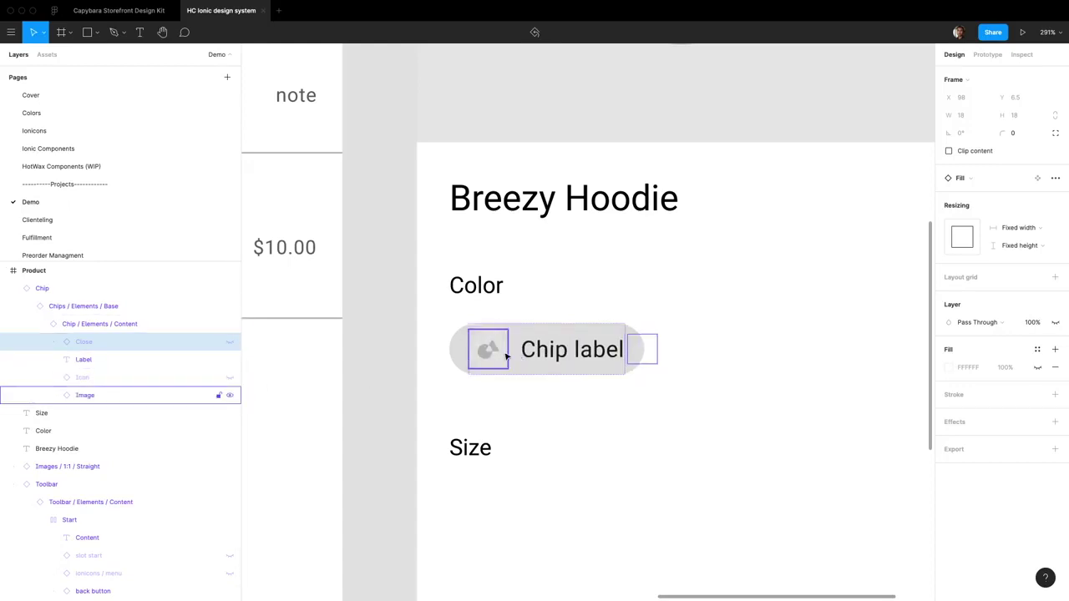
left_click(231, 396)
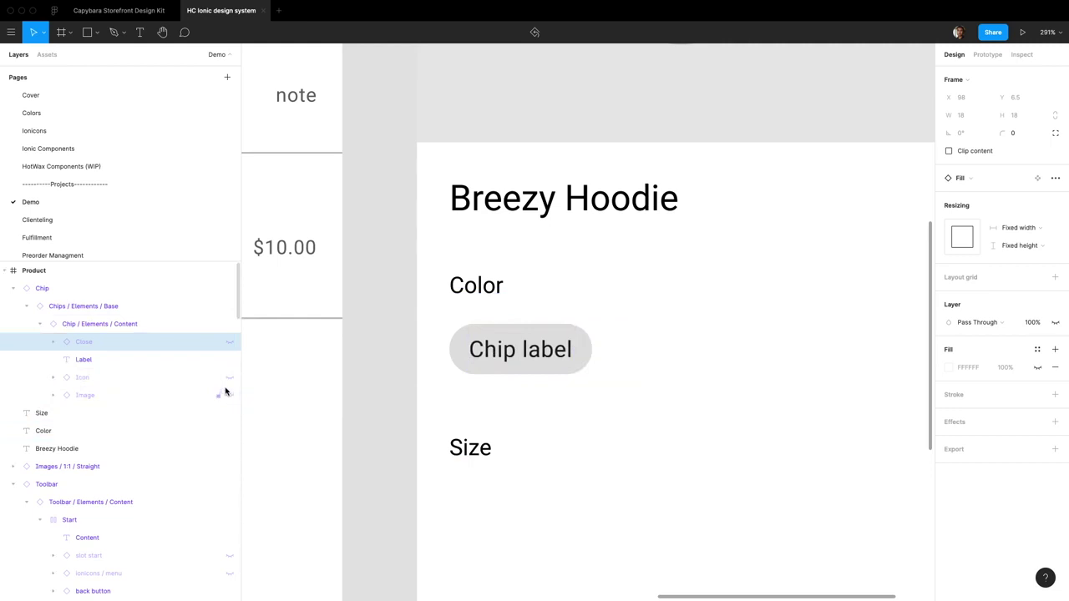
- Show the check icon in the Chip and change its label to Red
left_click(230, 377)
double_click(575, 357)
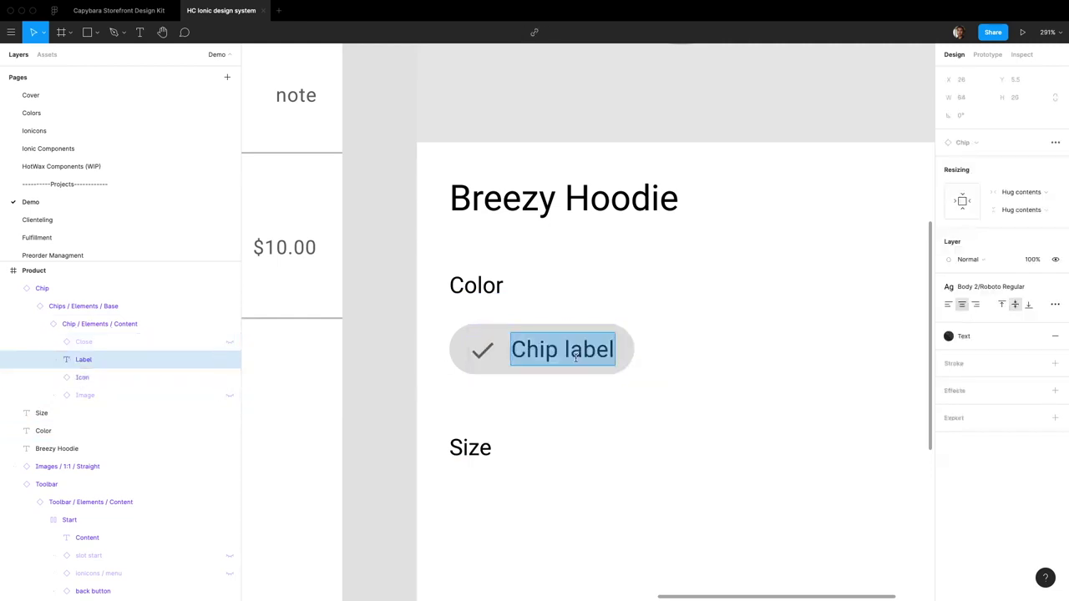
type("Red")
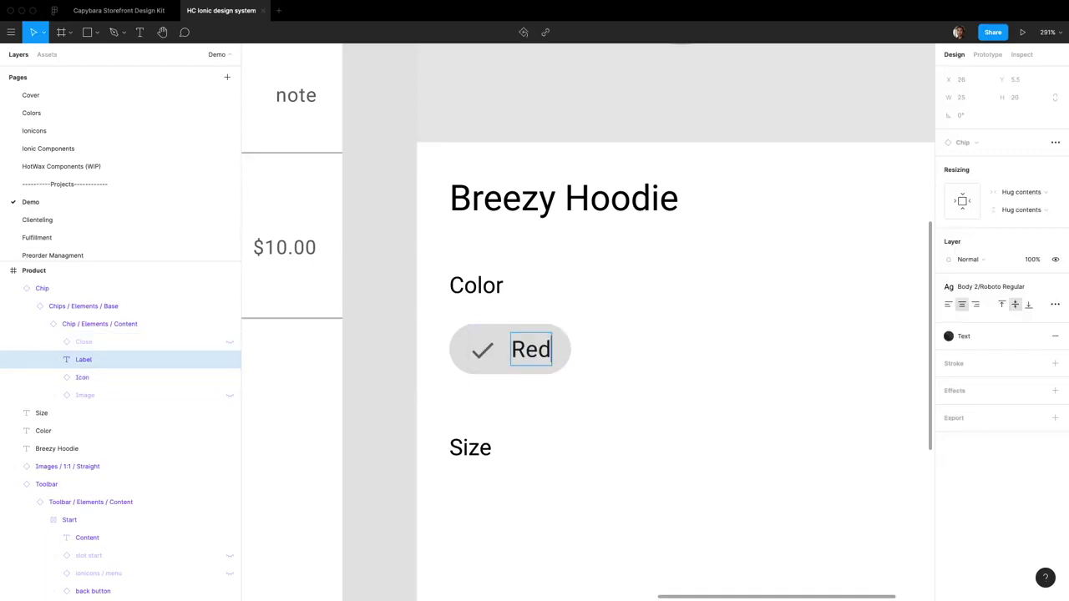
left_click(566, 312)
- Duplicate the Red chip at X 109, Y 430, hide the copy's check icon and change its label to Blue
left_click_drag(518, 350, 659, 353)
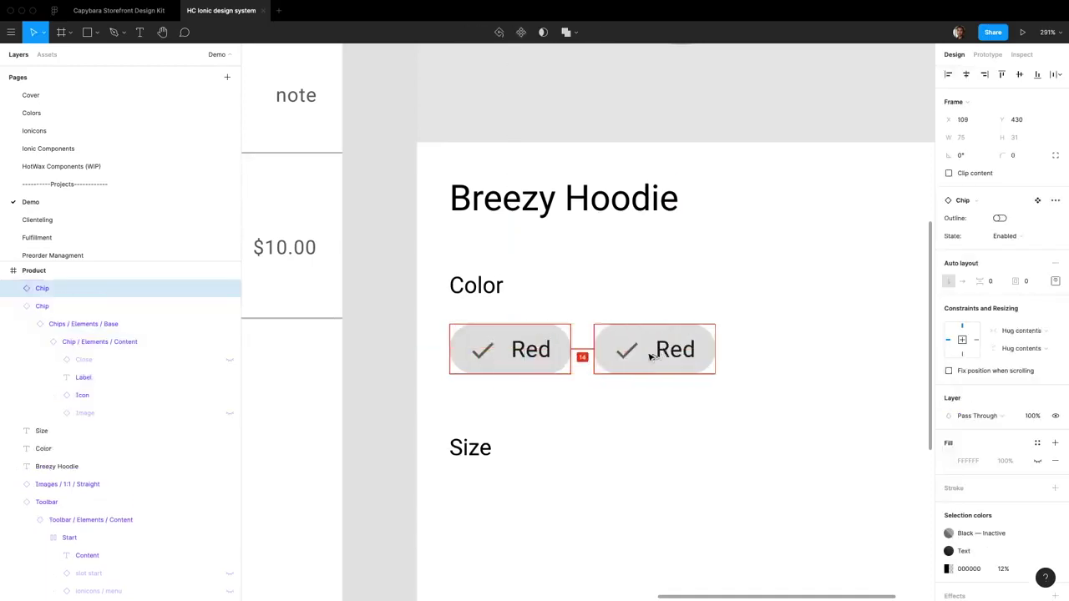
double_click(620, 354)
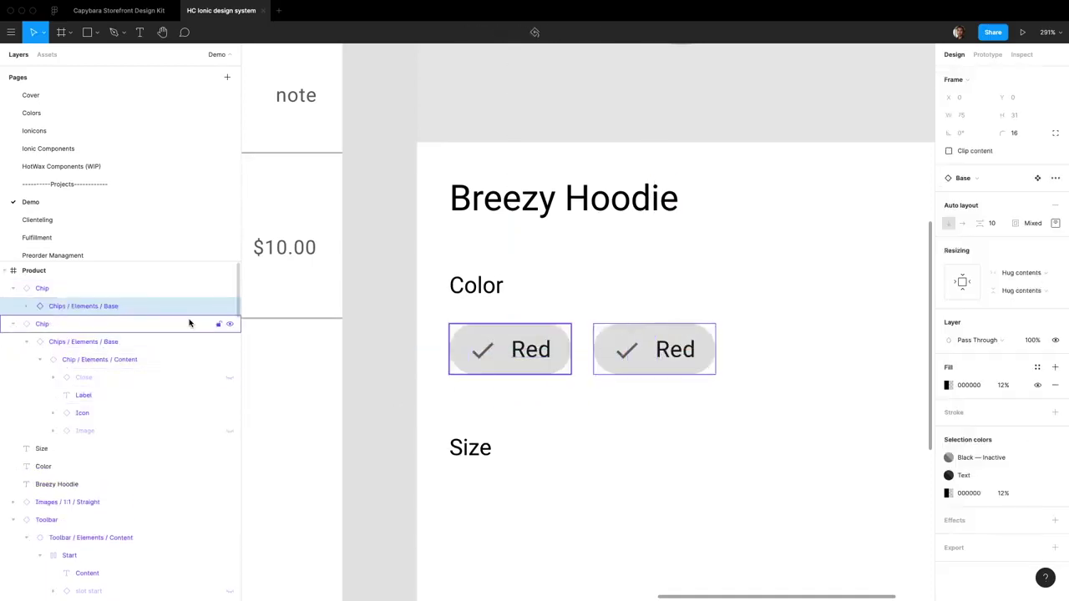
key("Return")
key("Return")
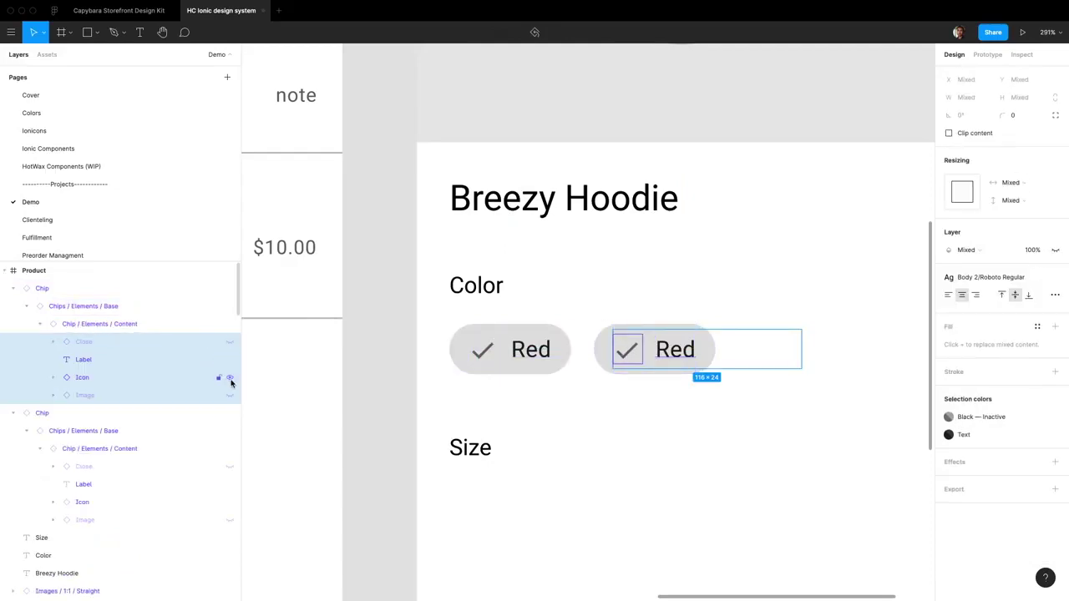
left_click(230, 378)
double_click(644, 352)
type("Blue")
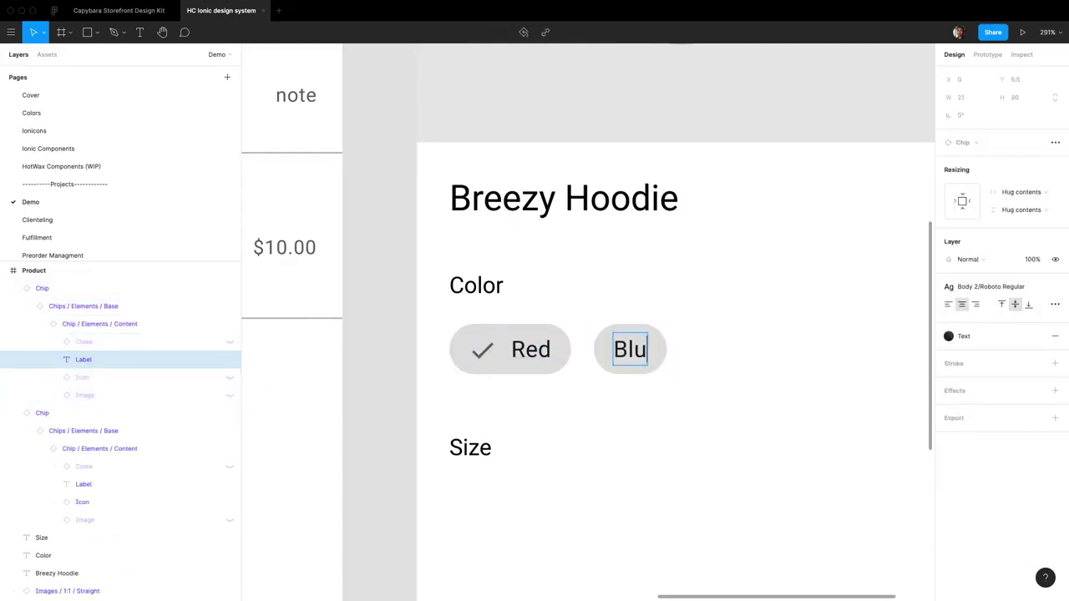
- Duplicate the Blue chip at X 188, Y 430 and change the copy's label to Yellow
left_click(626, 351)
left_click_drag(625, 351, 754, 351)
double_click(758, 352)
double_click(758, 352)
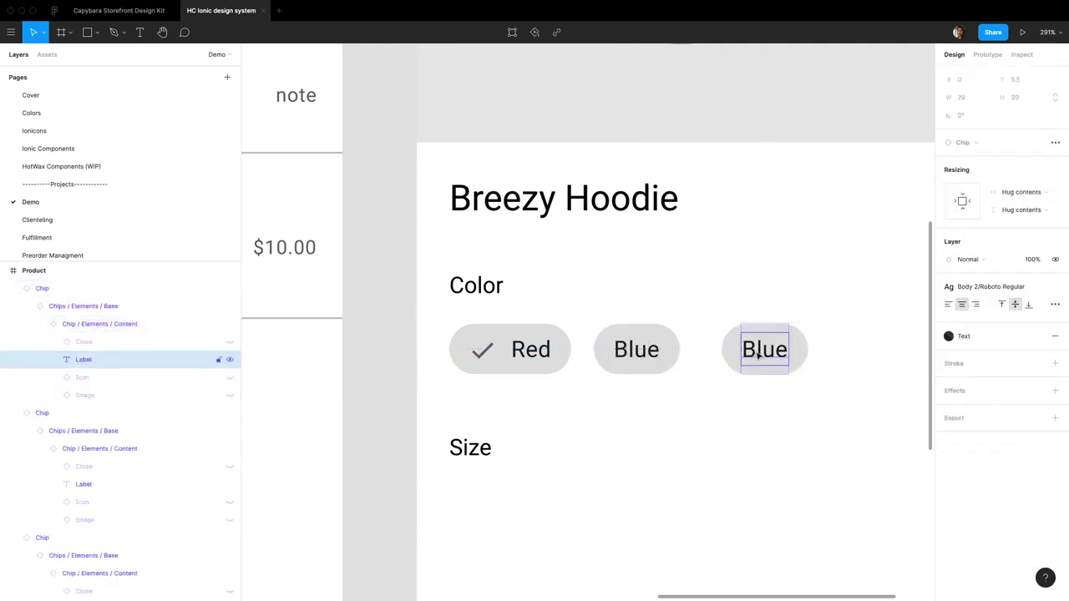
double_click(757, 353)
type("Yellow")
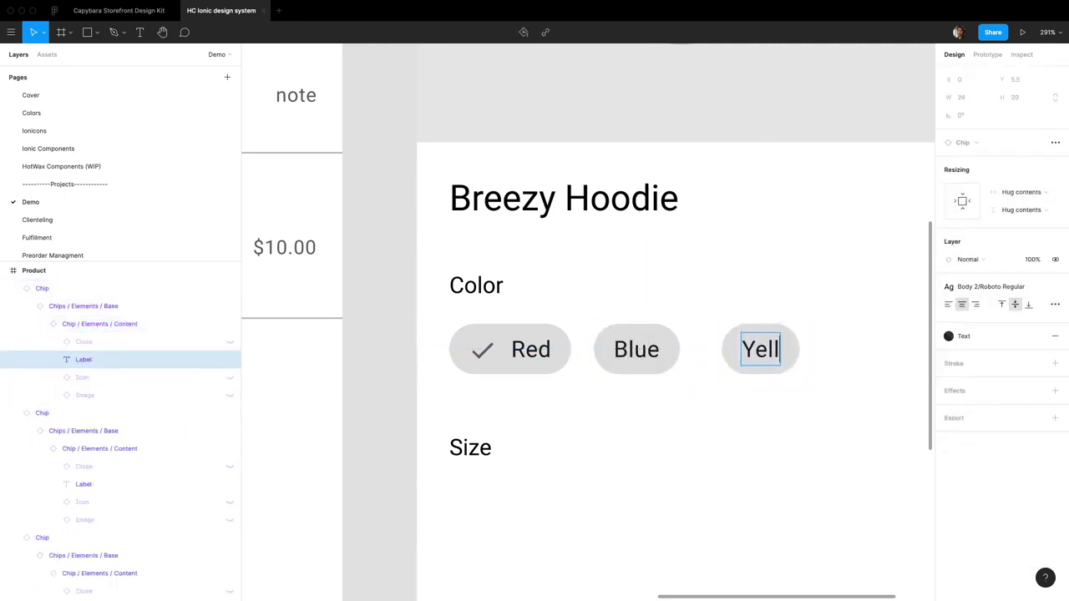
- Distribute the Red, Blue and Yellow chips evenly with a horizontal spacing of 8
left_click(843, 352)
left_click_drag(843, 351, 443, 342)
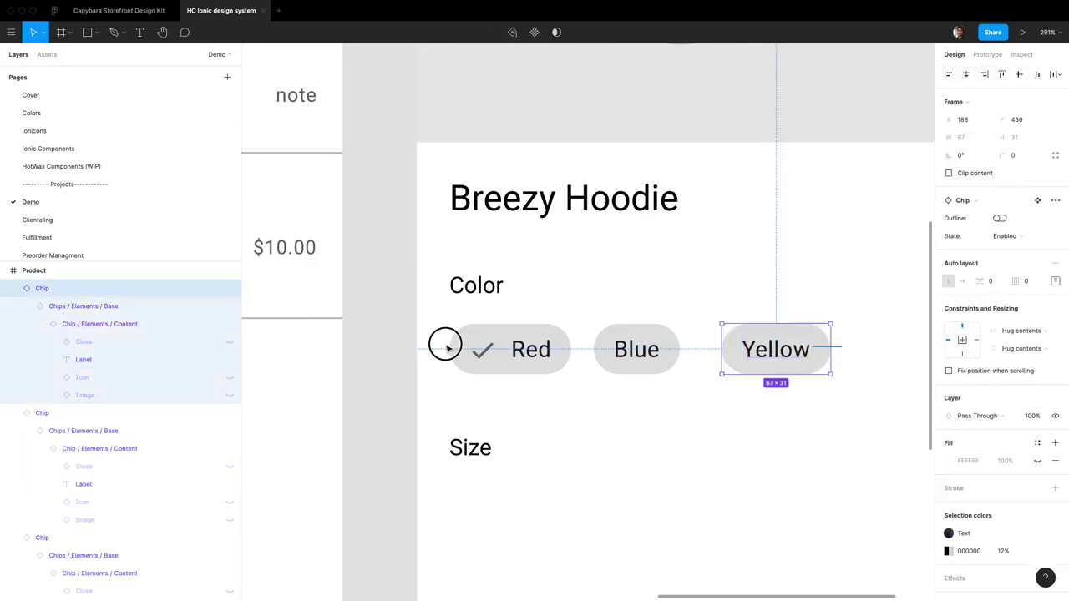
left_click(824, 364)
left_click(959, 194)
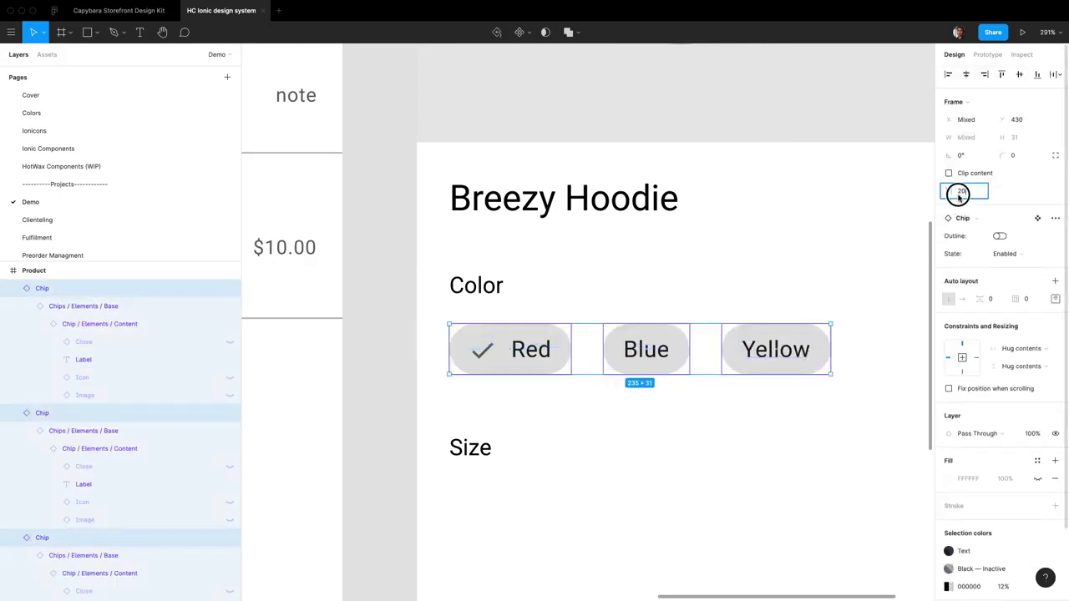
type("8")
key("Return")
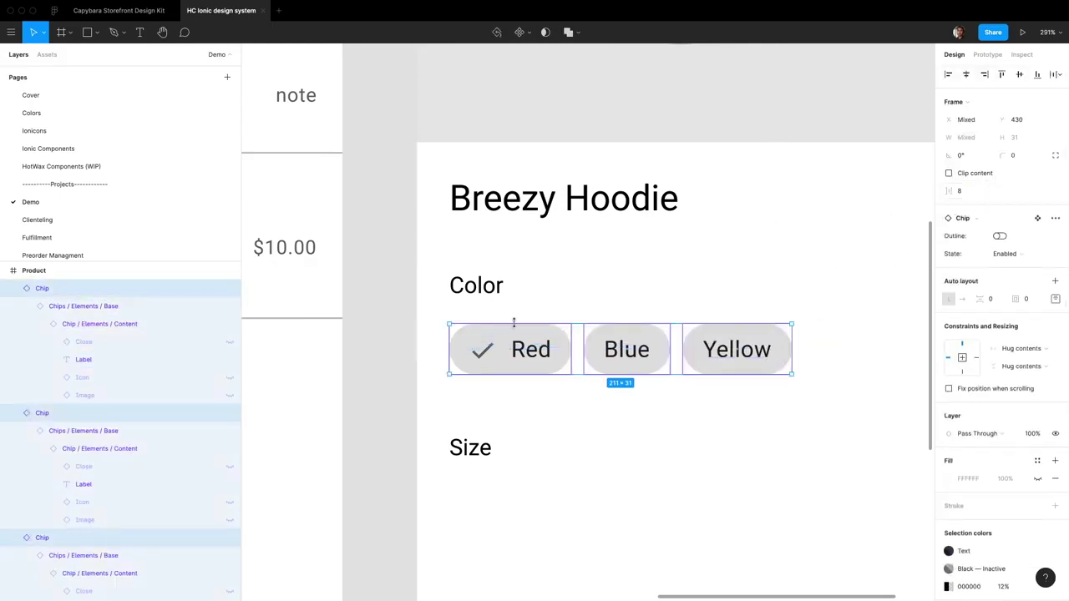
left_click(634, 401)
- Duplicate the row of three color chips below the Size label at Y 530
scroll(615, 401, "down", 2)
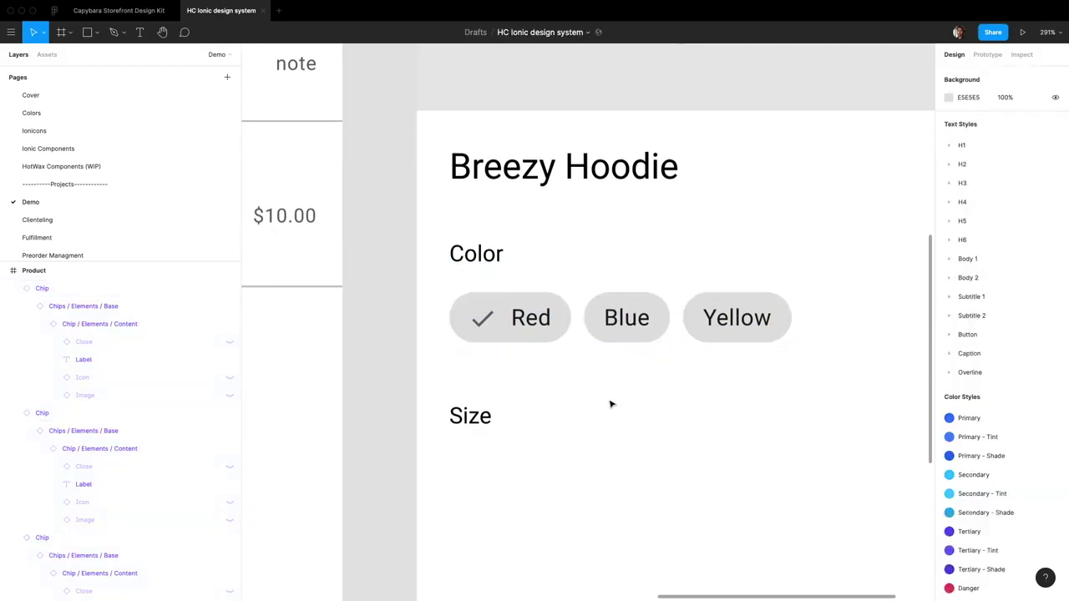
scroll(611, 404, "right", 3)
left_click_drag(721, 339, 467, 292)
left_click_drag(386, 318, 406, 479)
- Change the labels of the three chips under Size to Small, Medium and Large
double_click(405, 480)
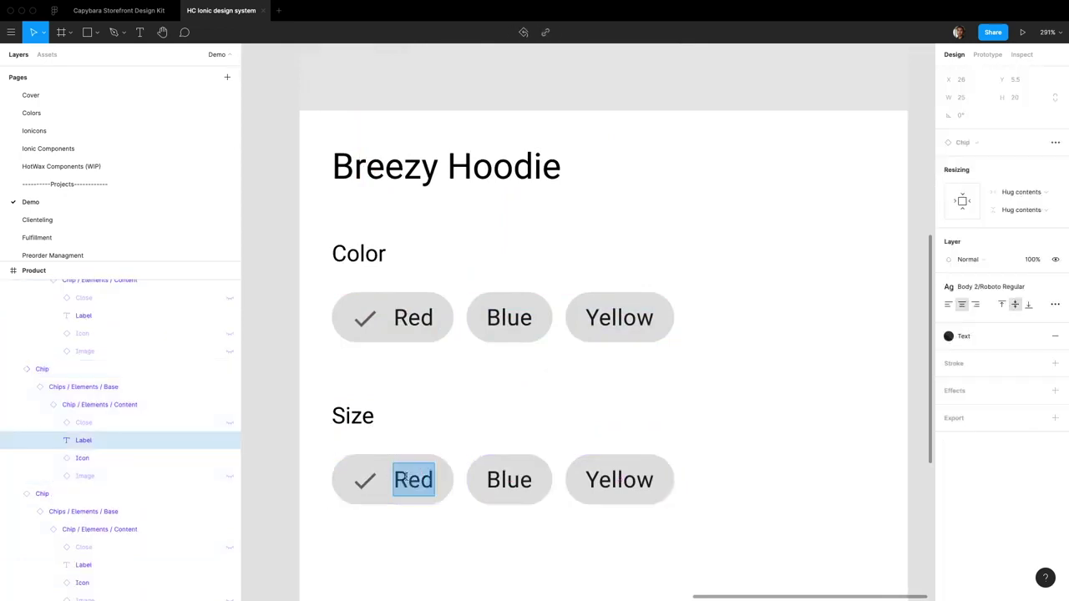
type("Small")
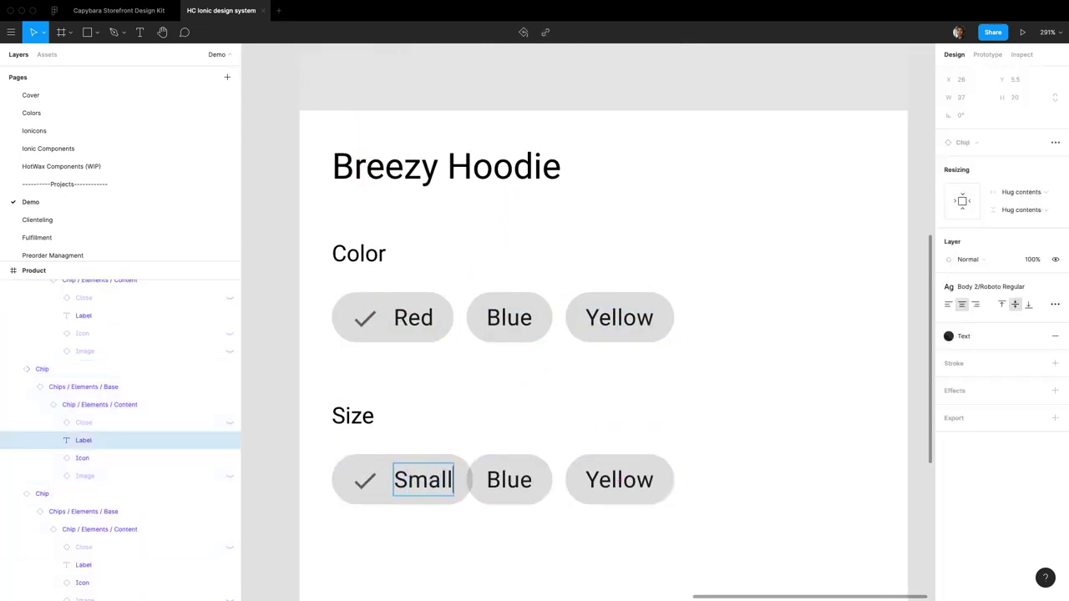
double_click(490, 479)
type("Medium")
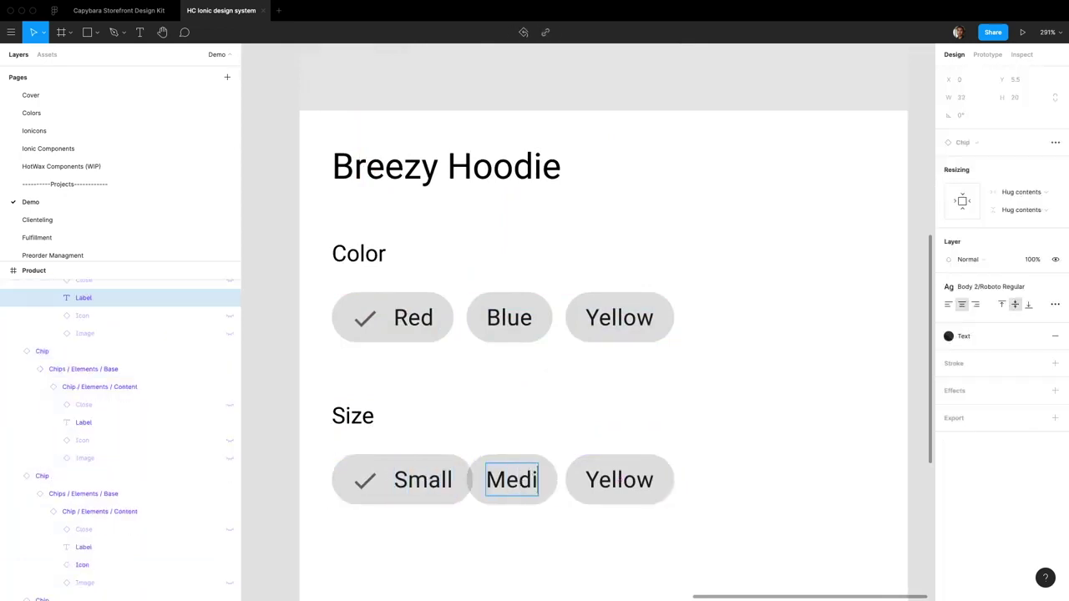
double_click(595, 474)
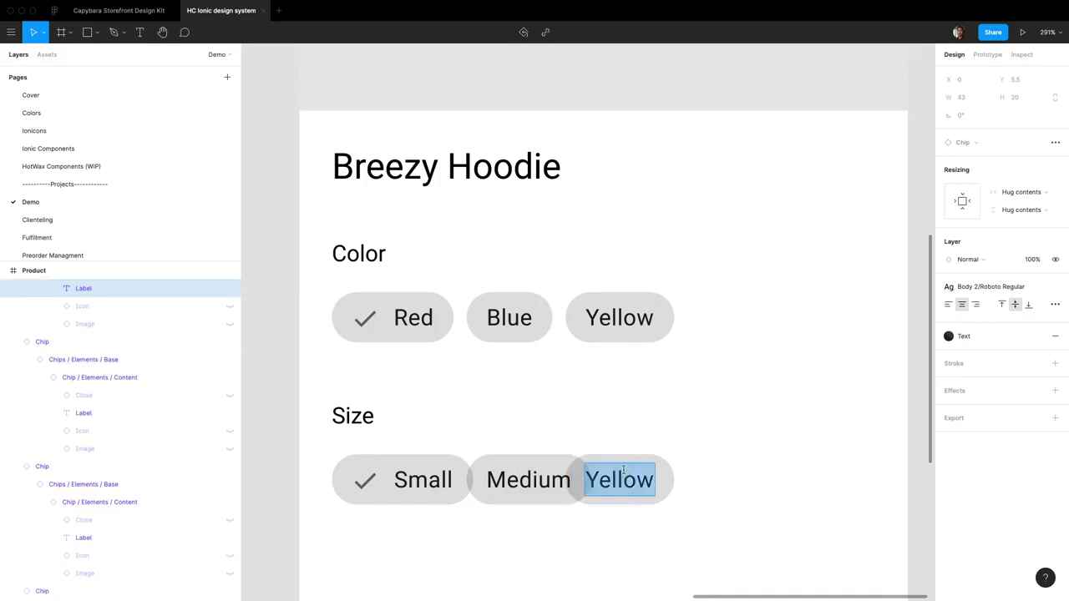
type("large")
key("BackSpace")
key("BackSpace")
key("BackSpace")
key("BackSpace")
key("BackSpace")
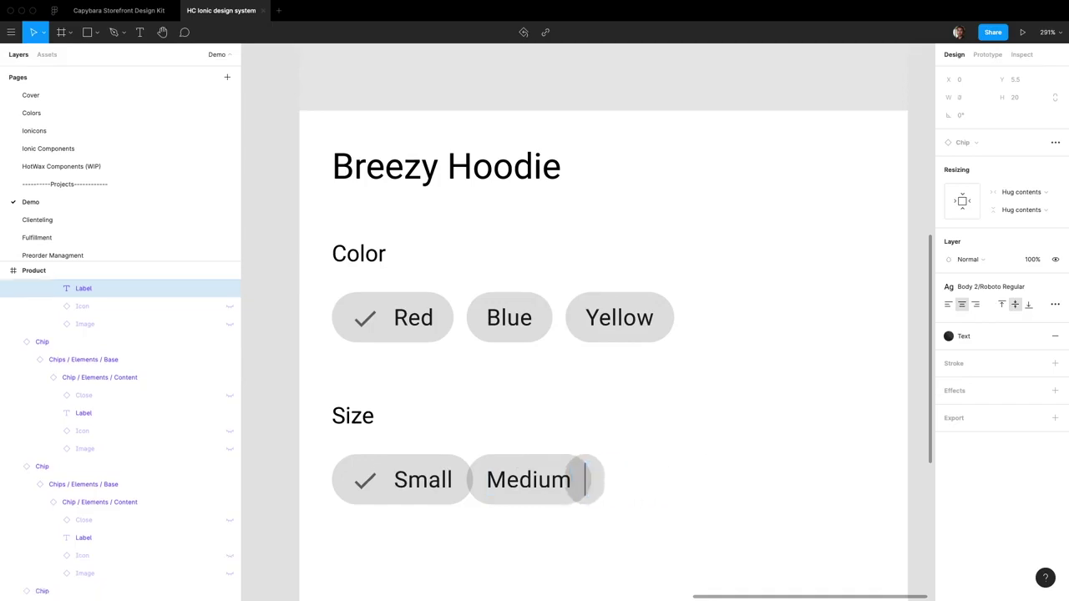
type("Large")
left_click(811, 484)
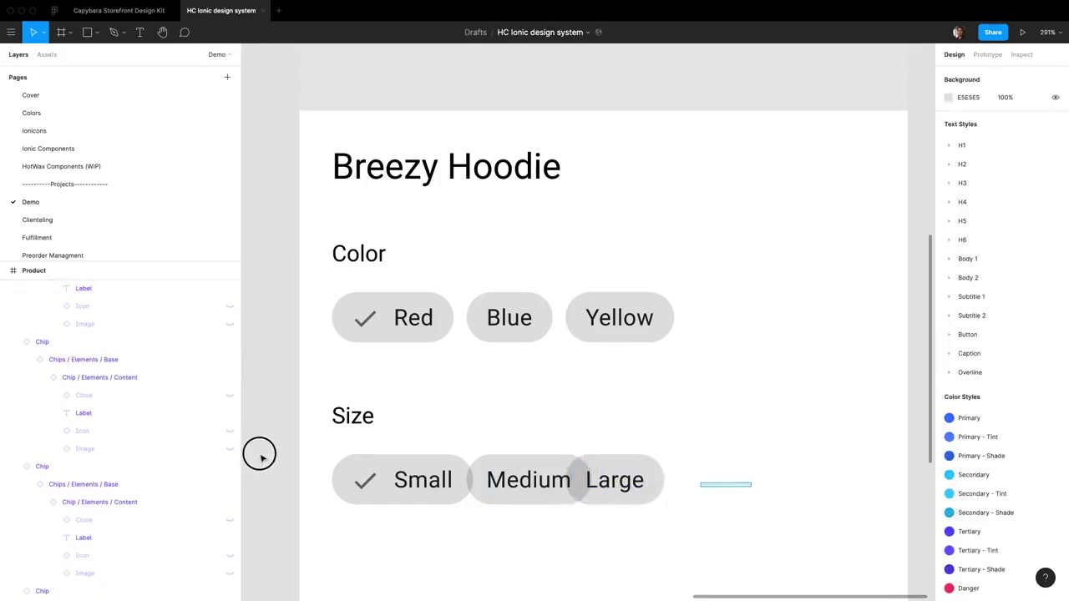
- Distribute the Small, Medium and Large chips evenly with a horizontal spacing of 8
left_click_drag(258, 453, 673, 487)
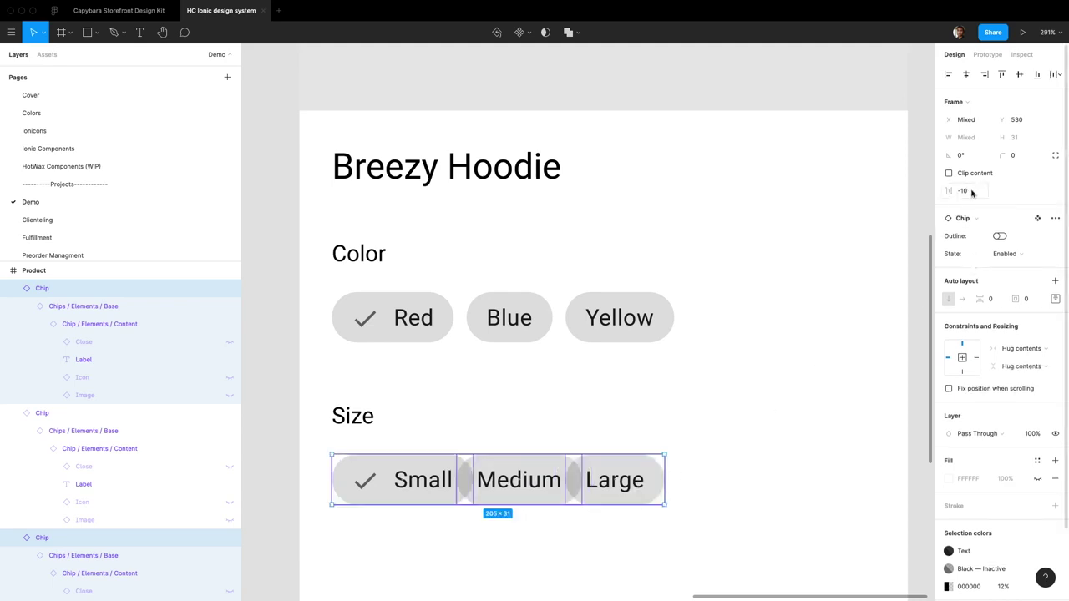
left_click(971, 193)
type("98")
key("Return")
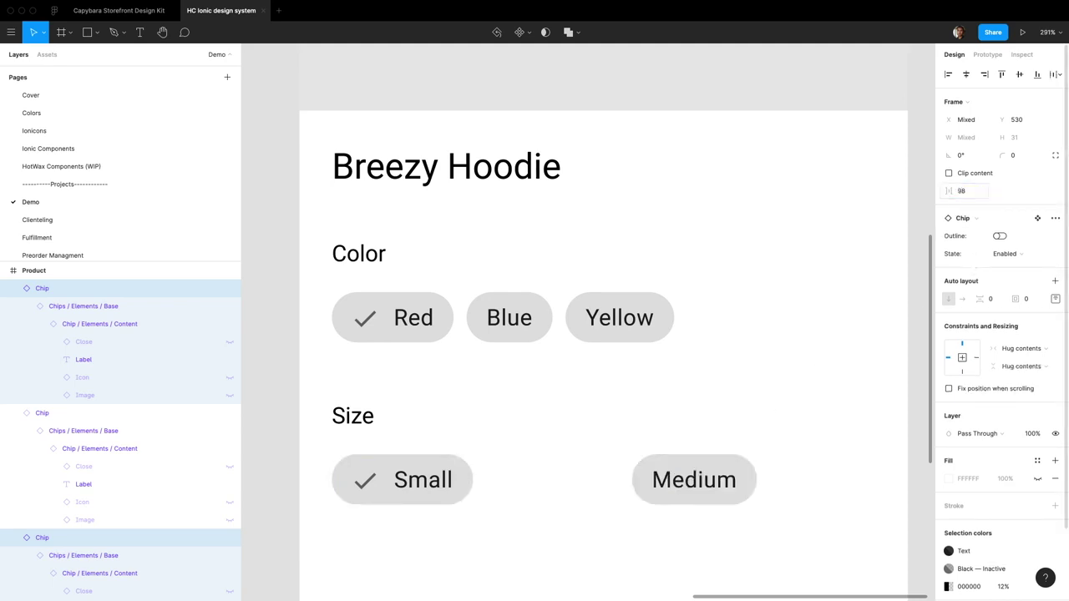
left_click(971, 193)
type("8")
key("Return")
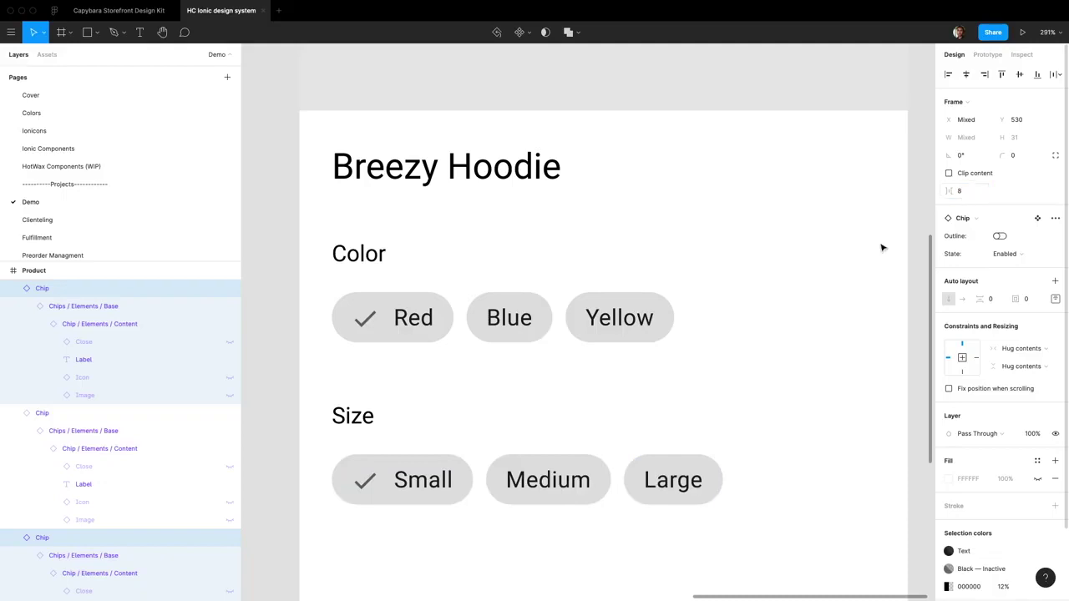
- Examine the Product Detail screen from its header down to the Size chips
left_click(766, 306)
scroll(763, 305, "down", 5)
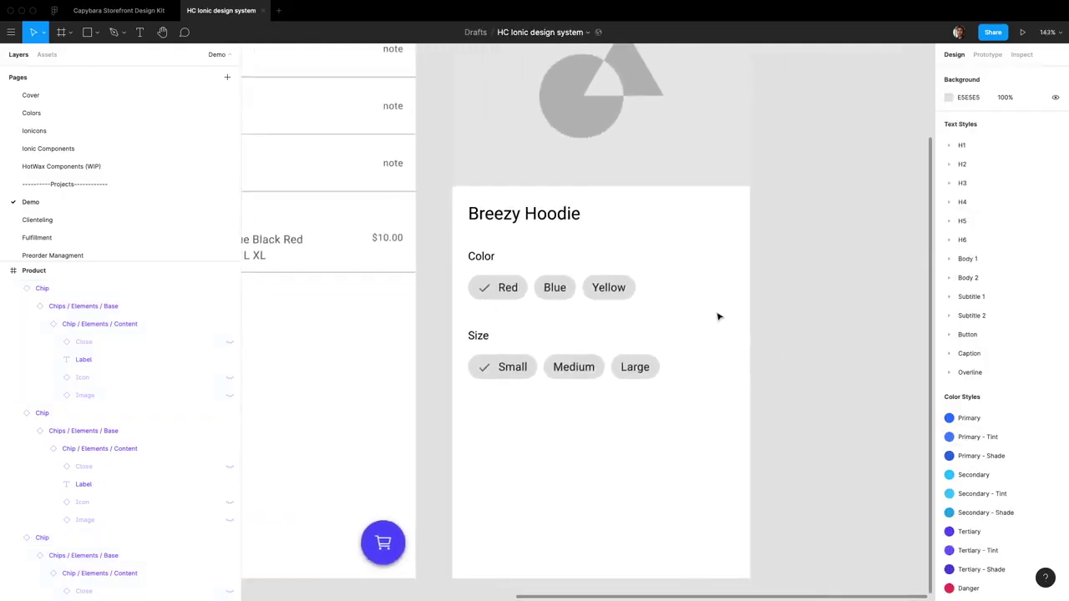
scroll(501, 314, "right", 3)
left_click(317, 376)
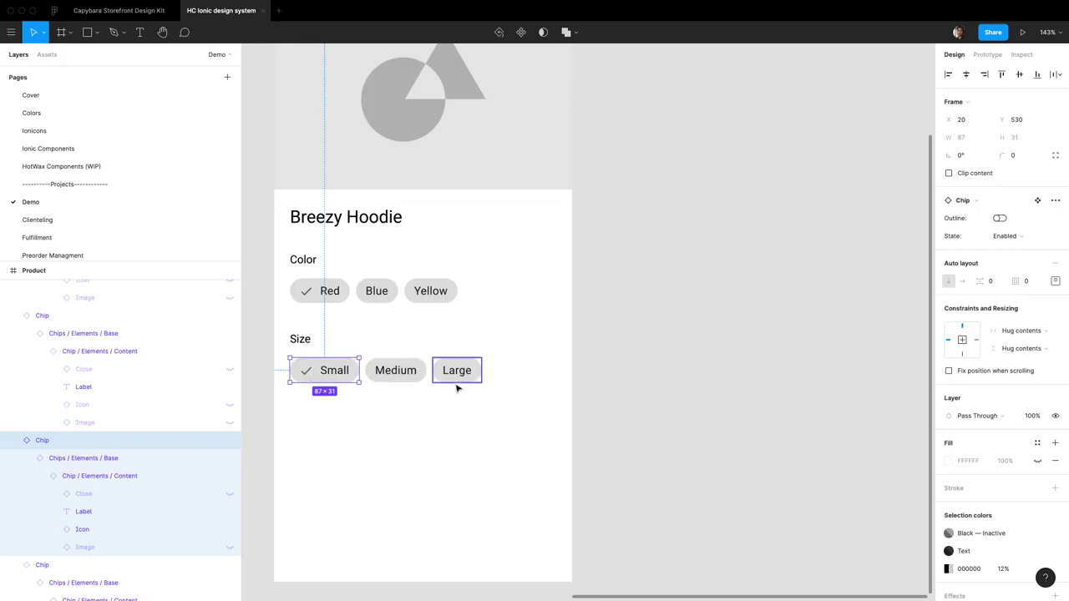
scroll(454, 382, "up", 3)
scroll(454, 382, "left", 2)
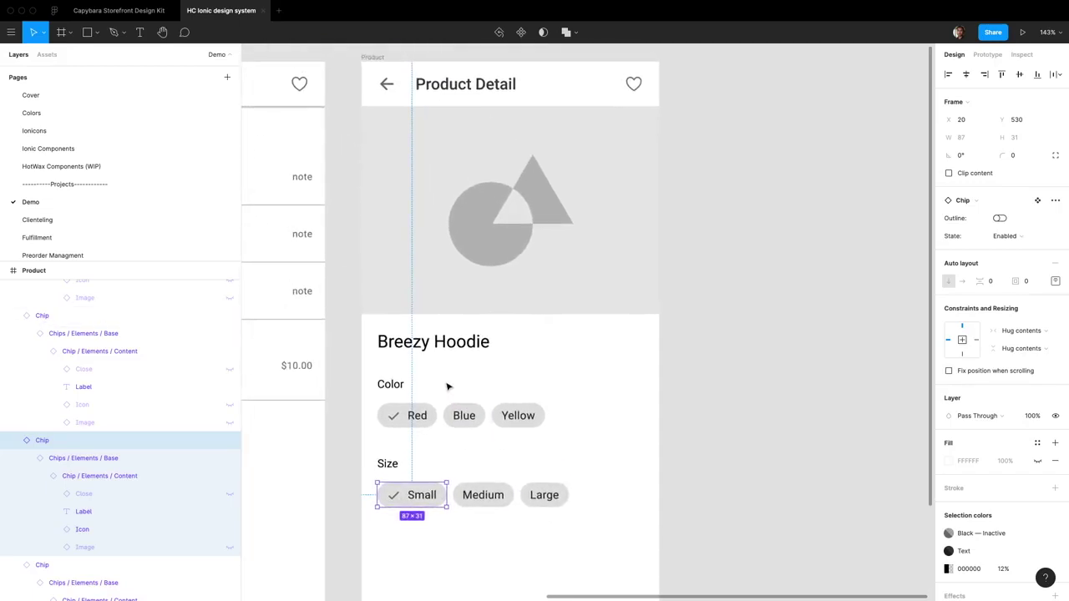
scroll(446, 382, "down", 3)
scroll(437, 418, "down", 3)
left_click(450, 418)
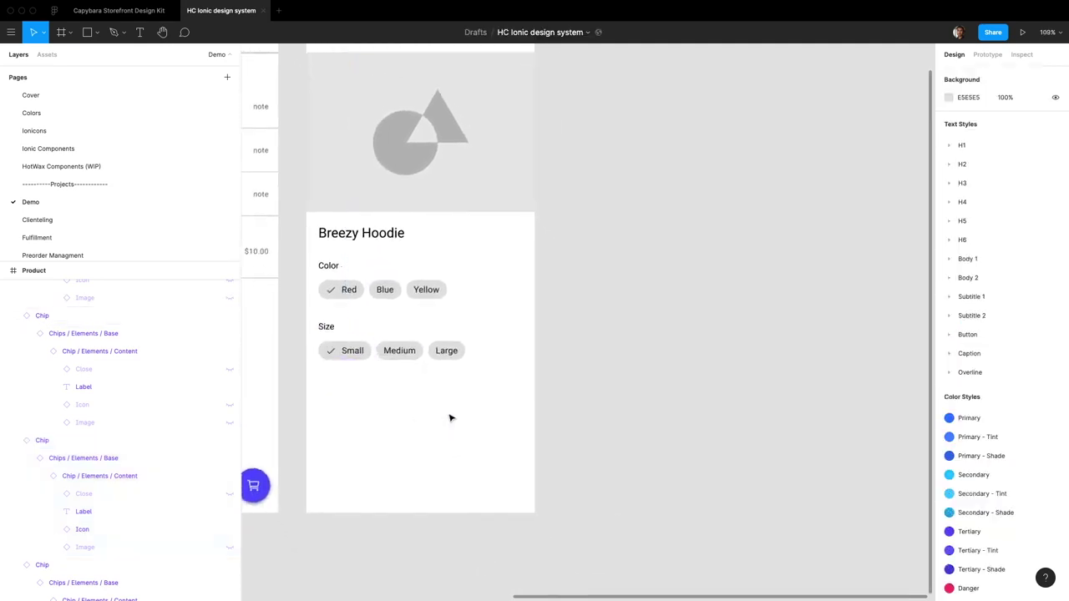
- Insert a Button component below the Size chips and center it horizontally in the Product frame
left_click(48, 60)
type("button")
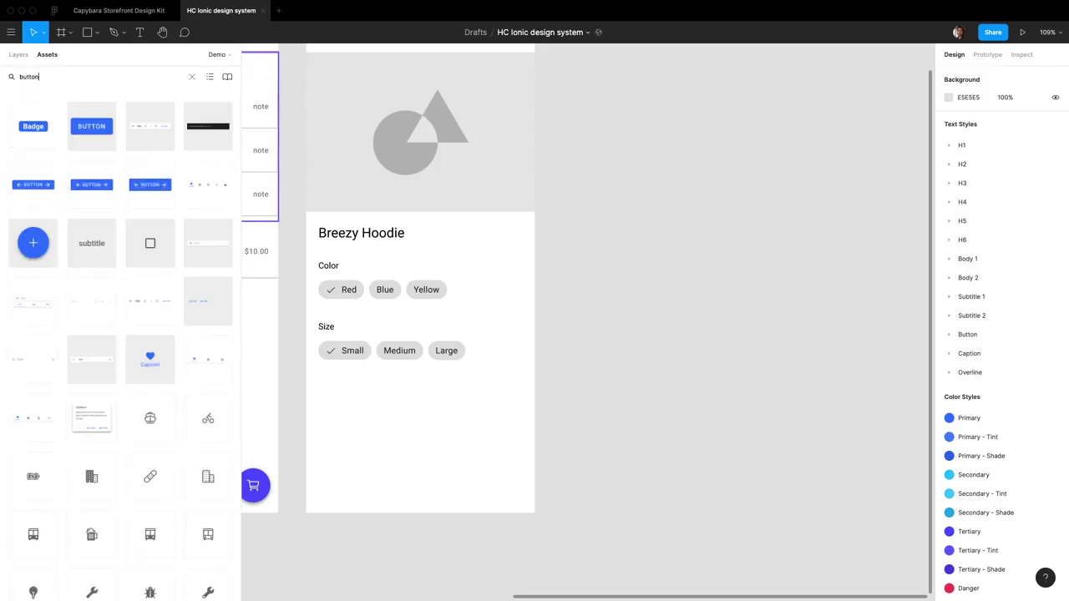
left_click_drag(34, 127, 424, 404)
left_click(18, 55)
left_click(966, 75)
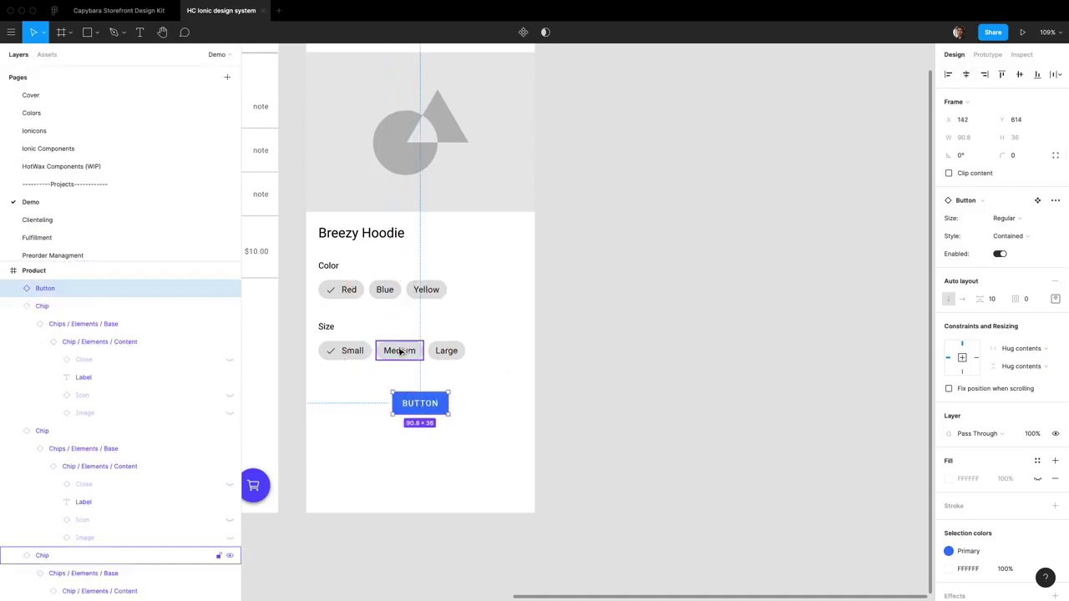
- Move the button up closer to the Size chips, to Y 585
key("shift+Up")
key("shift+Up")
key("shift+Up")
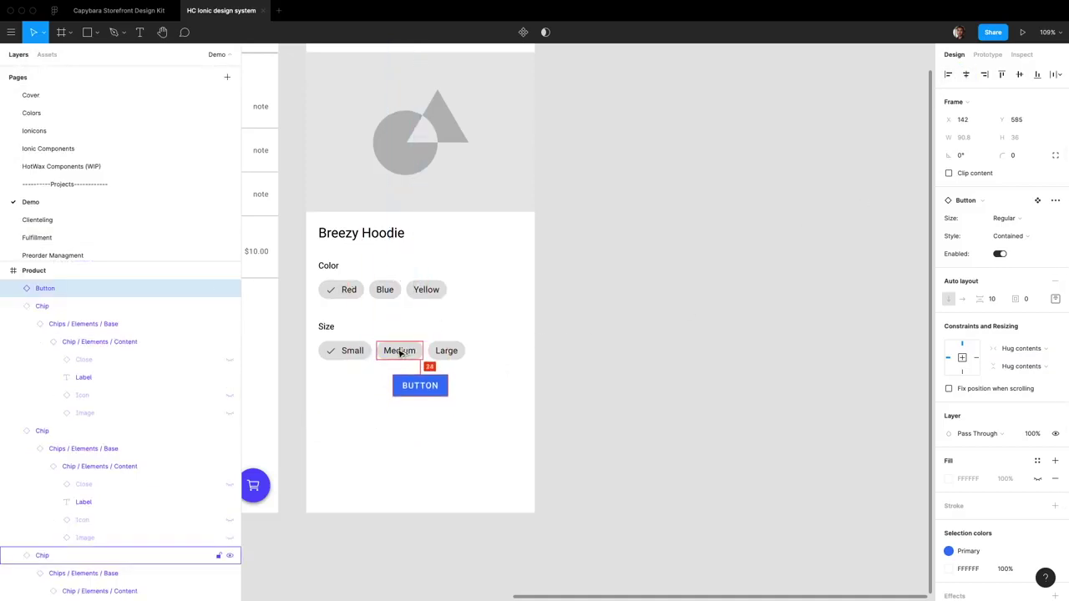
left_click(489, 386)
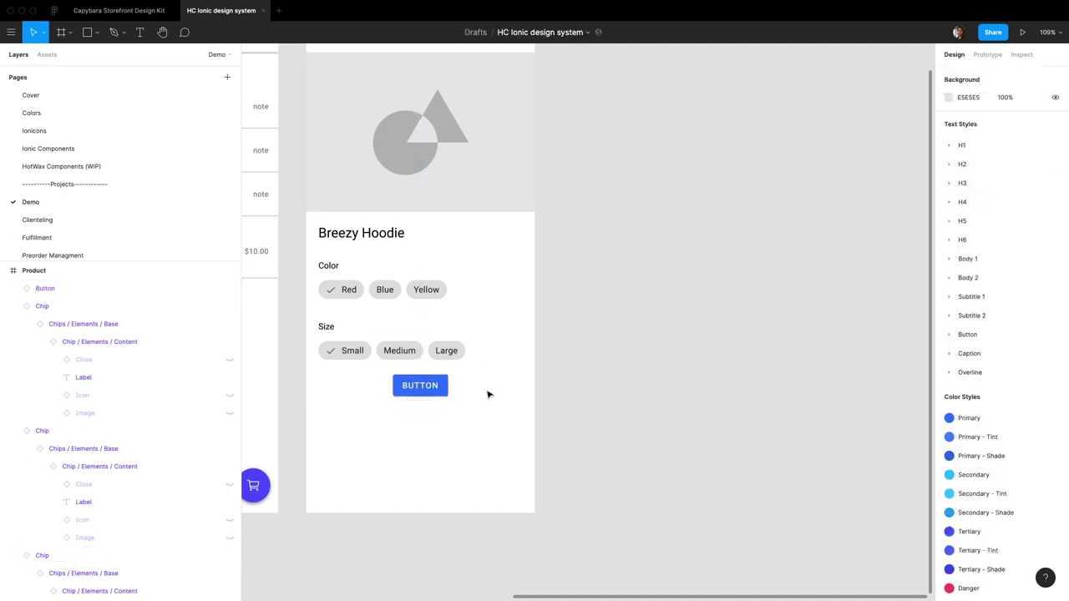
- Try the Large and Small size variants on the button below the Size chips
left_click(430, 390)
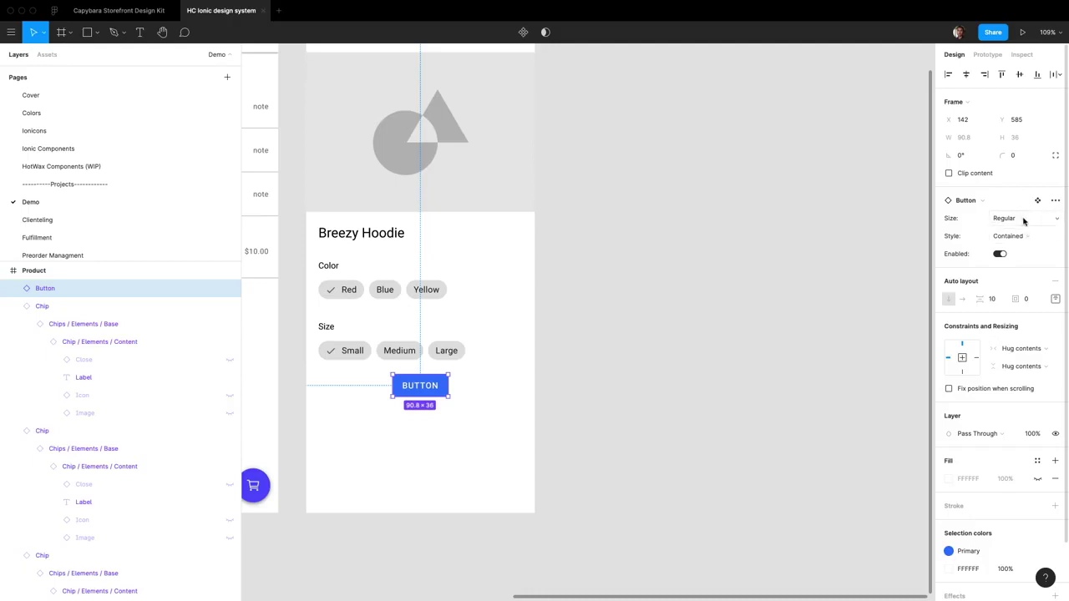
left_click(1024, 220)
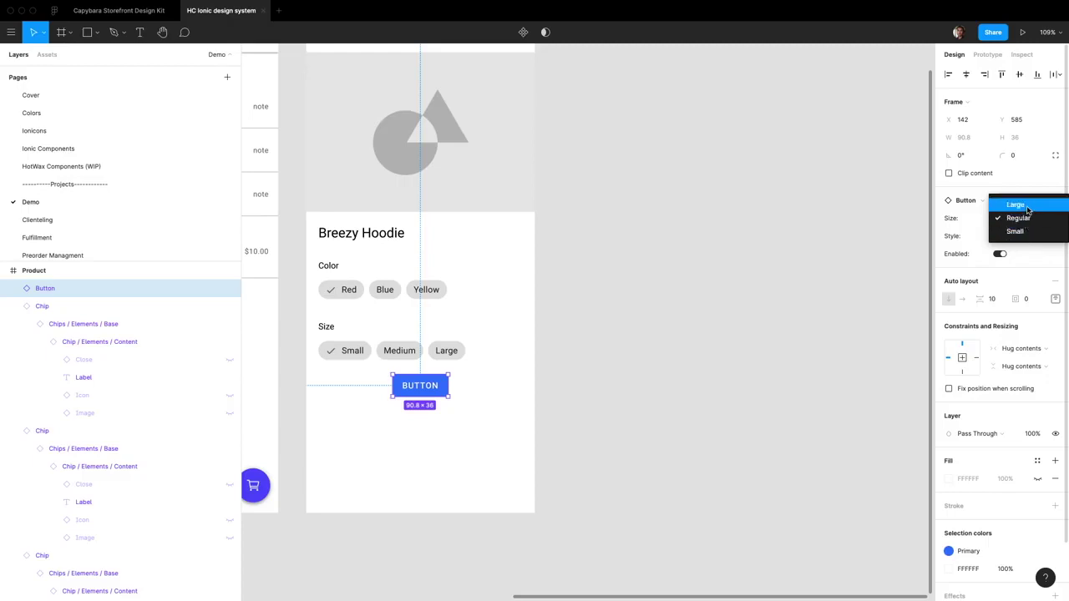
left_click(1027, 210)
left_click(1024, 218)
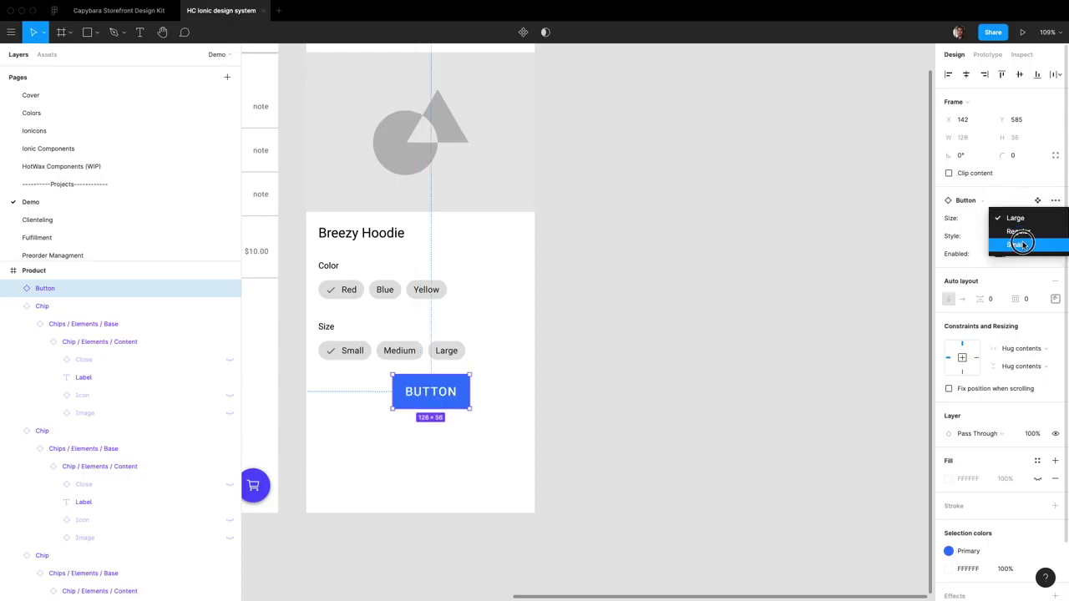
left_click(1018, 243)
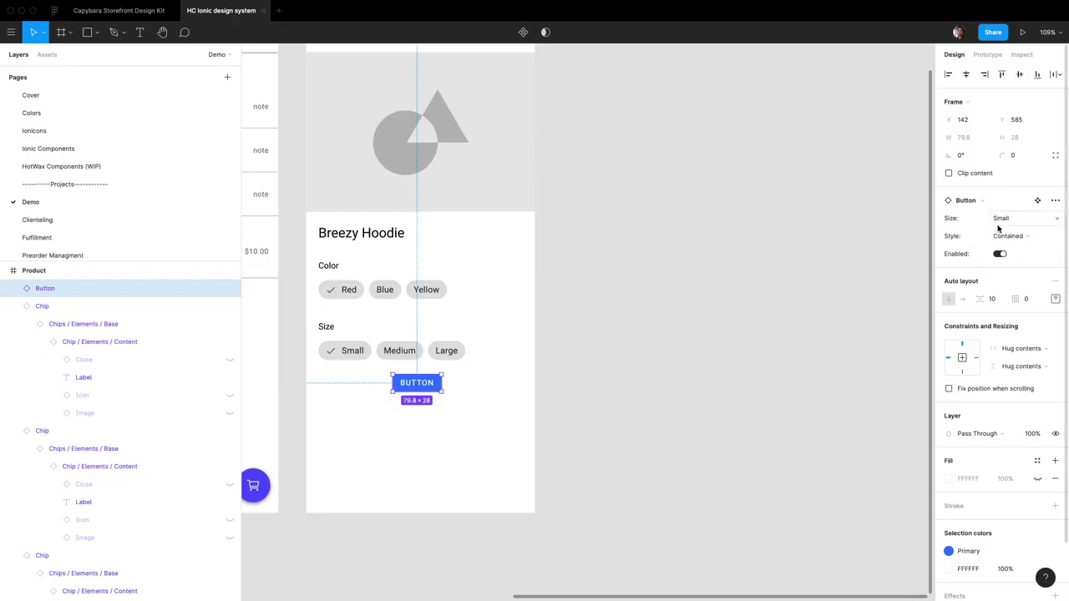
- Try other style variants on the button, including Text, and return its style to Contained
left_click(1026, 235)
left_click(1028, 263)
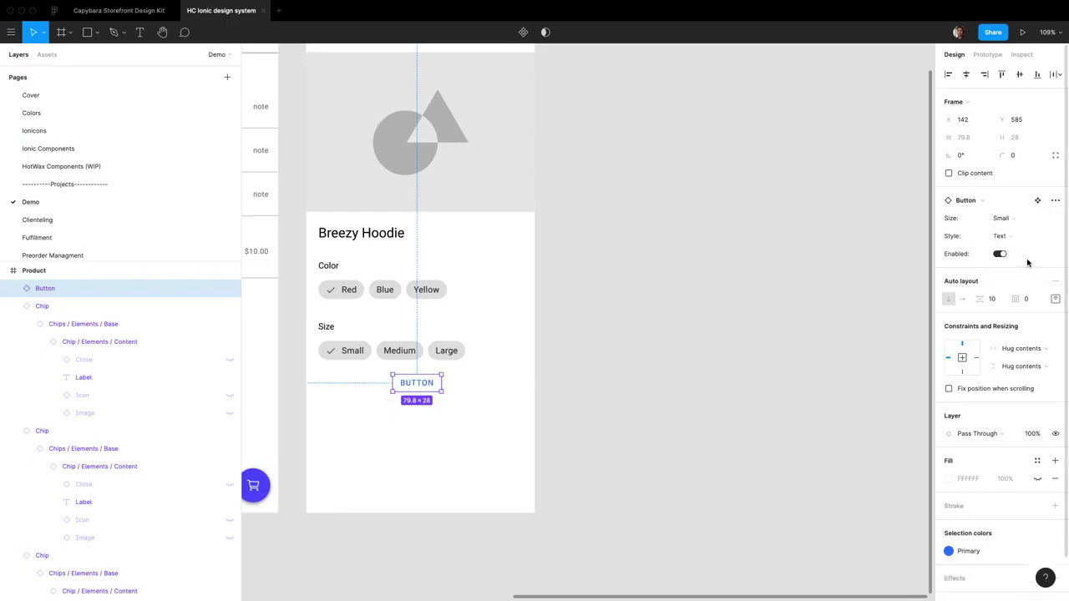
left_click(1027, 240)
left_click(1024, 222)
left_click(1022, 238)
left_click(1024, 222)
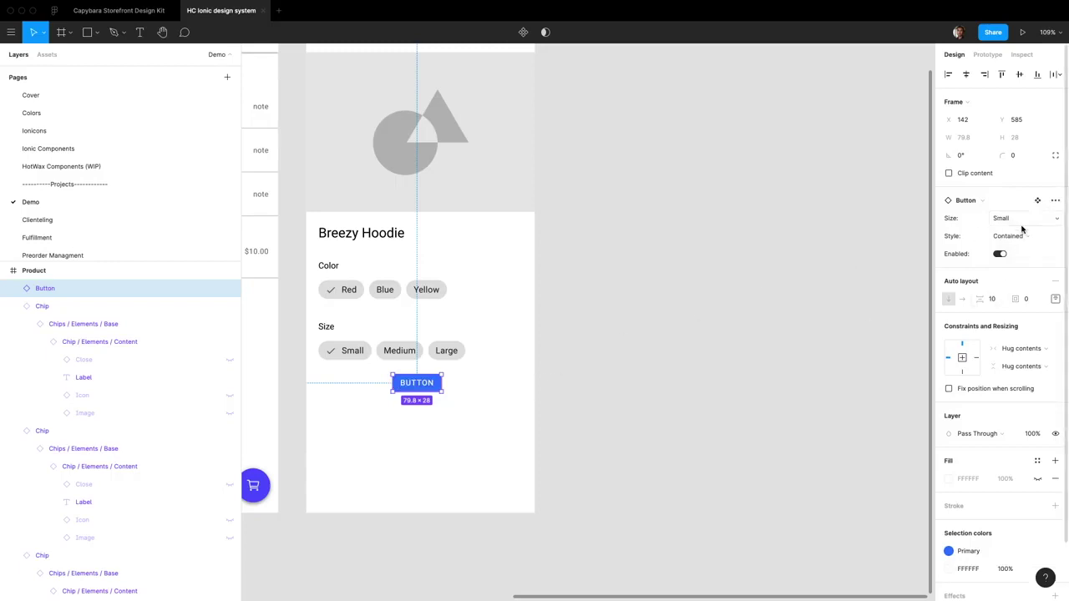
- Switch the button's Enabled property off and on, try the Large size and set the size back to Regular
left_click(1000, 253)
left_click(1000, 254)
left_click(1002, 218)
left_click(1015, 192)
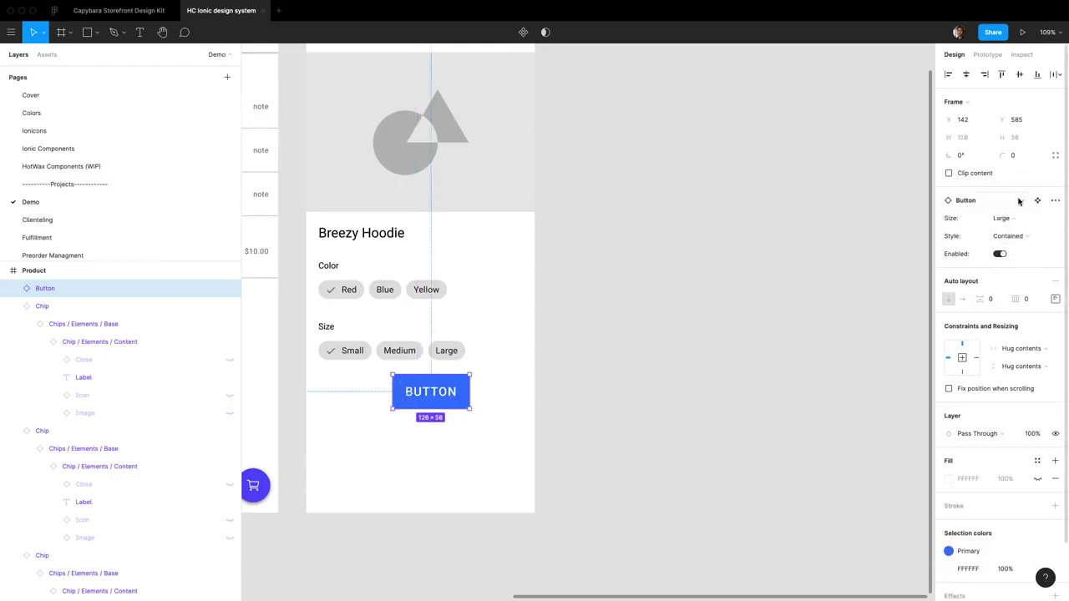
left_click(1019, 218)
left_click(1017, 230)
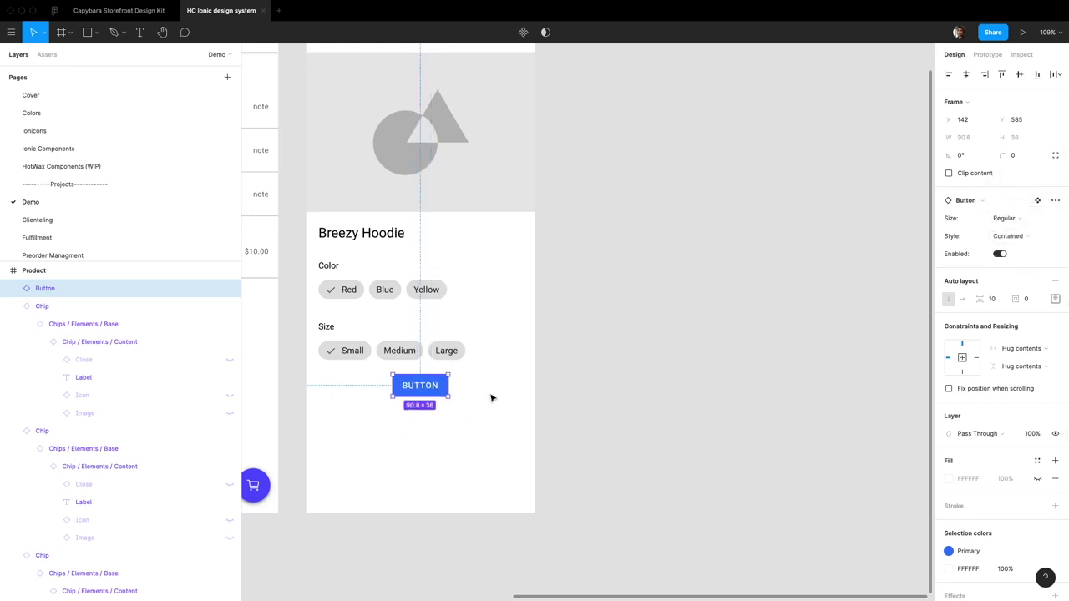
- Change the button's label to ADD TO CART
double_click(429, 391)
key("Return")
key("BackSpace")
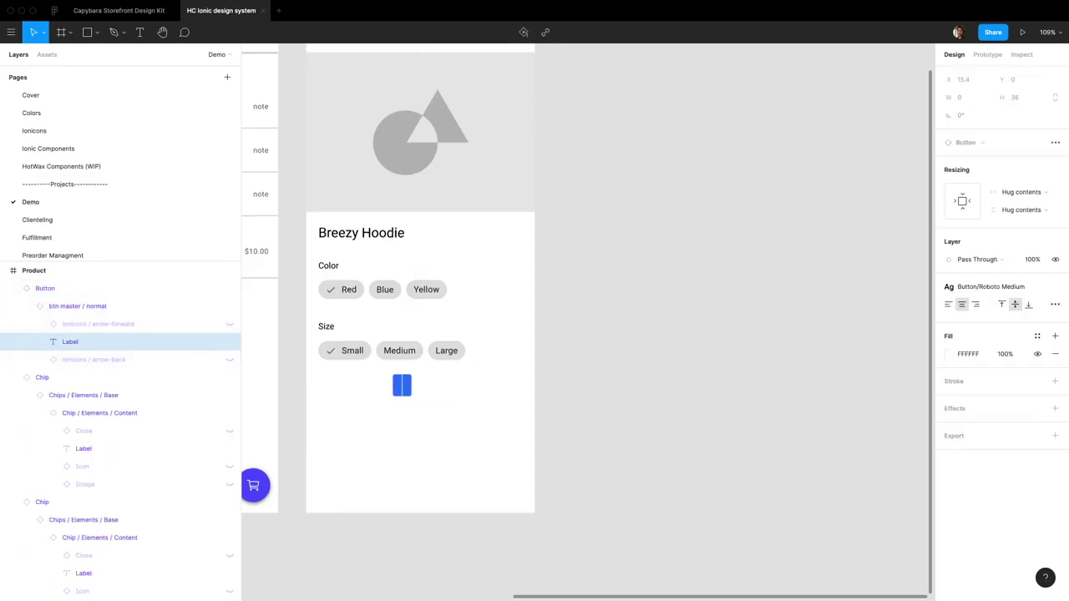
type("ADD TO CART")
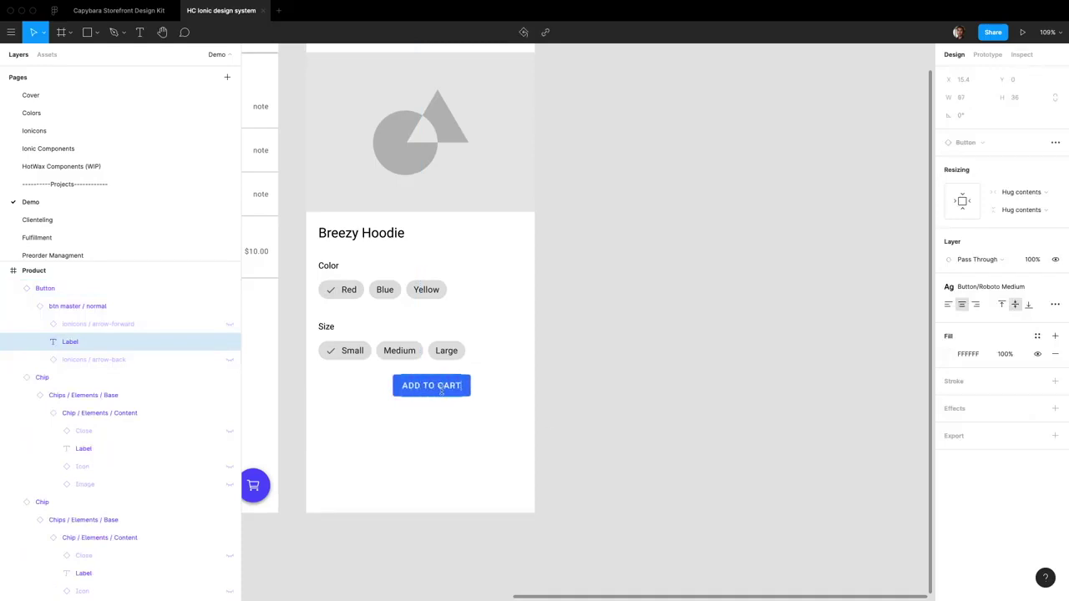
key("Escape")
left_click(551, 421)
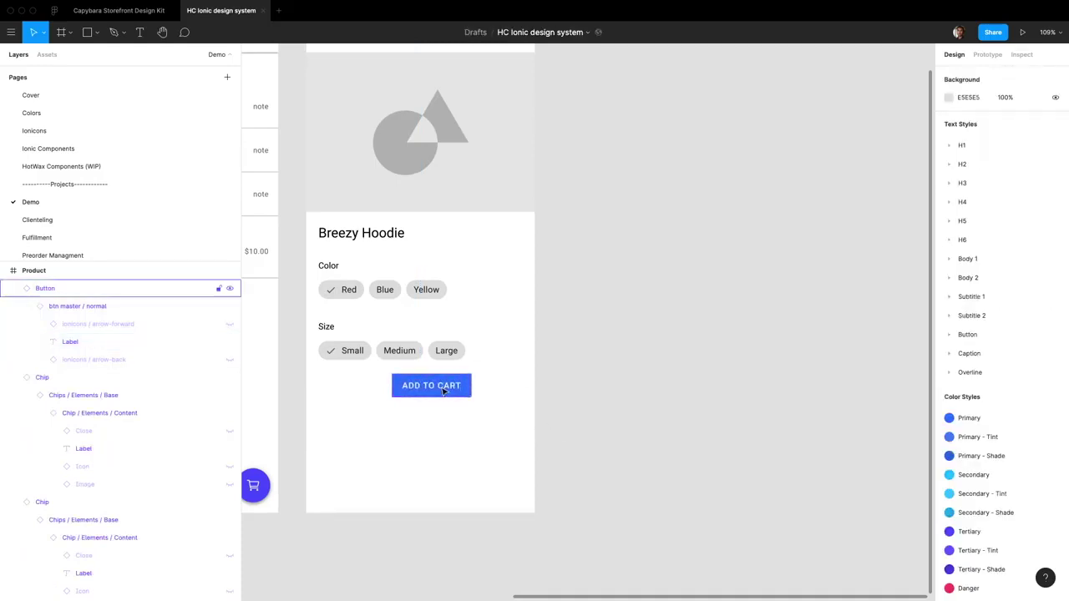
- Set the horizontal resizing of the button's nested btn master / normal layer to Fill container
left_click(431, 383)
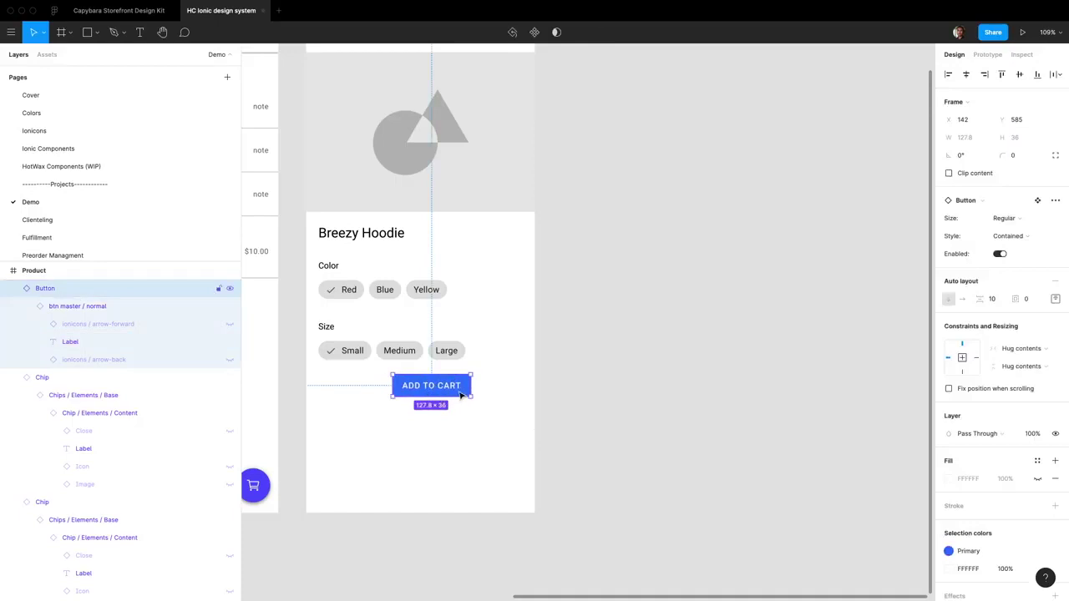
key("Return")
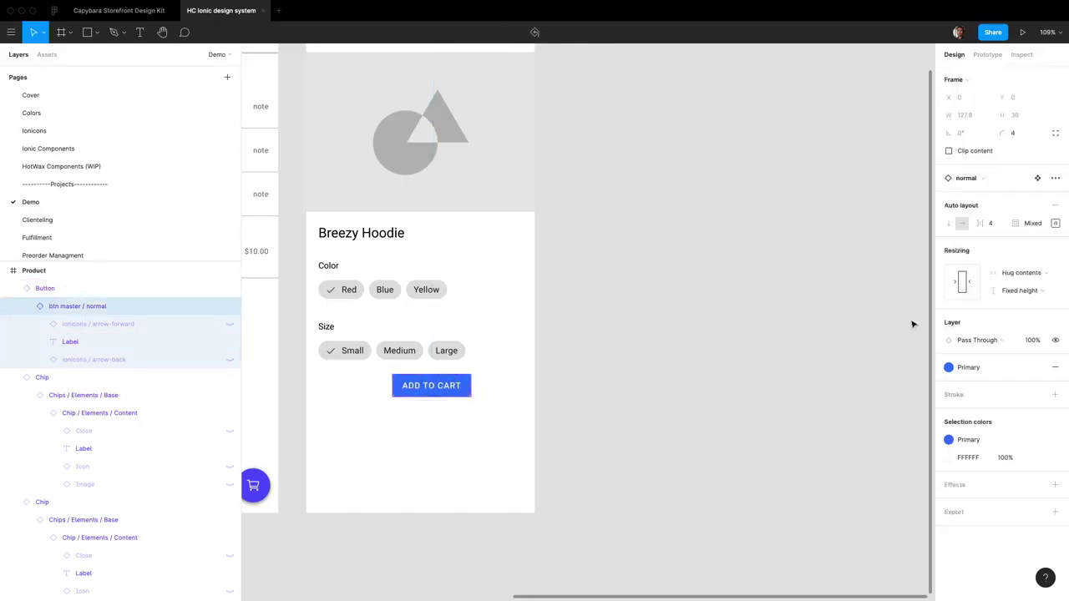
left_click(1036, 274)
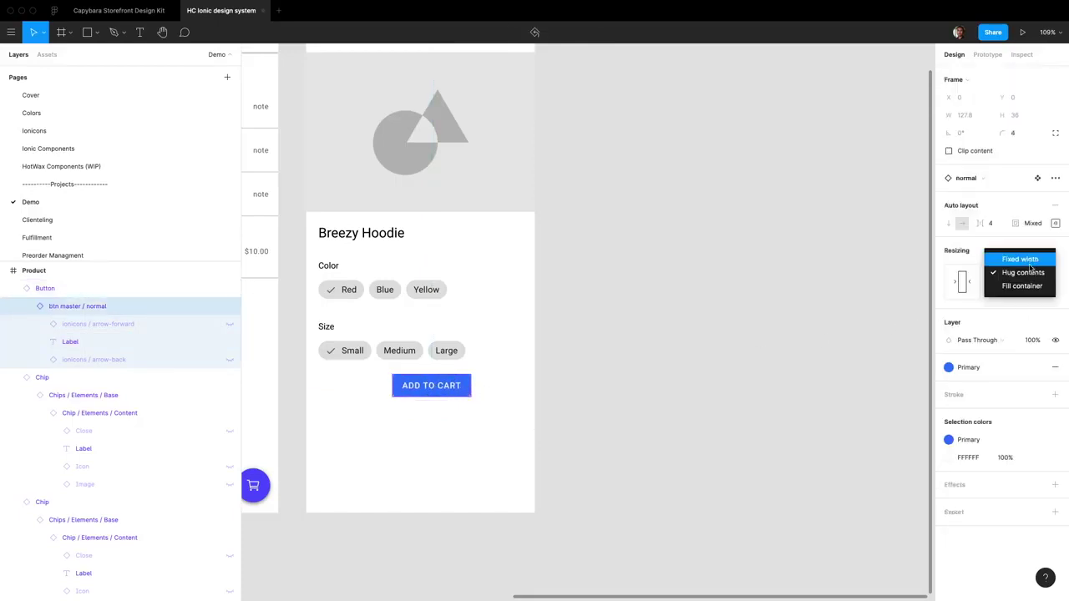
left_click(1031, 287)
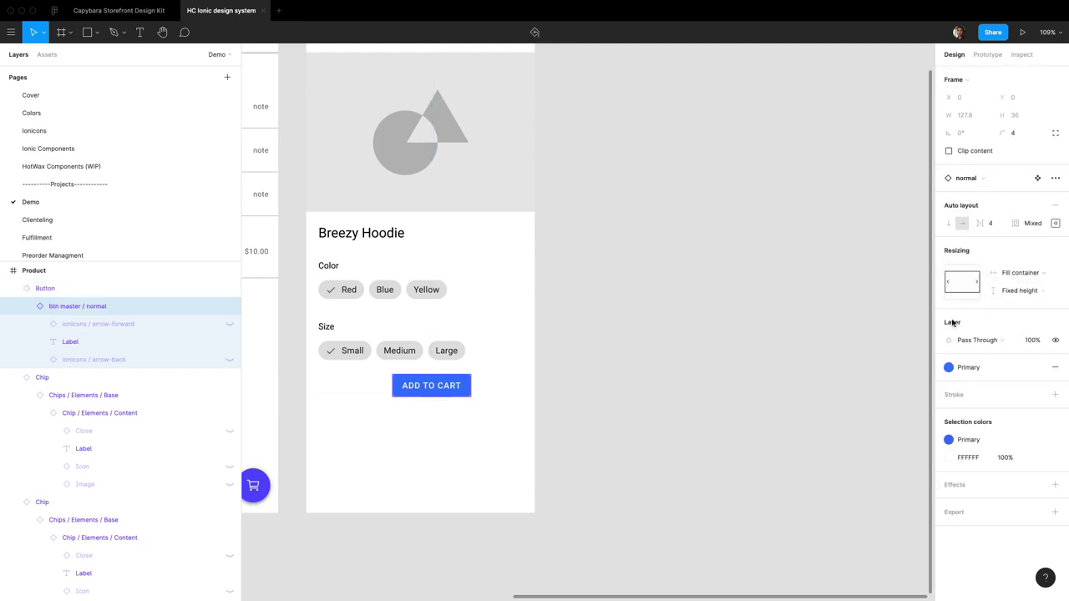
left_click(469, 405)
- Set the ADD TO CART button's width to 343 and center it horizontally in the Product frame
left_click(406, 390)
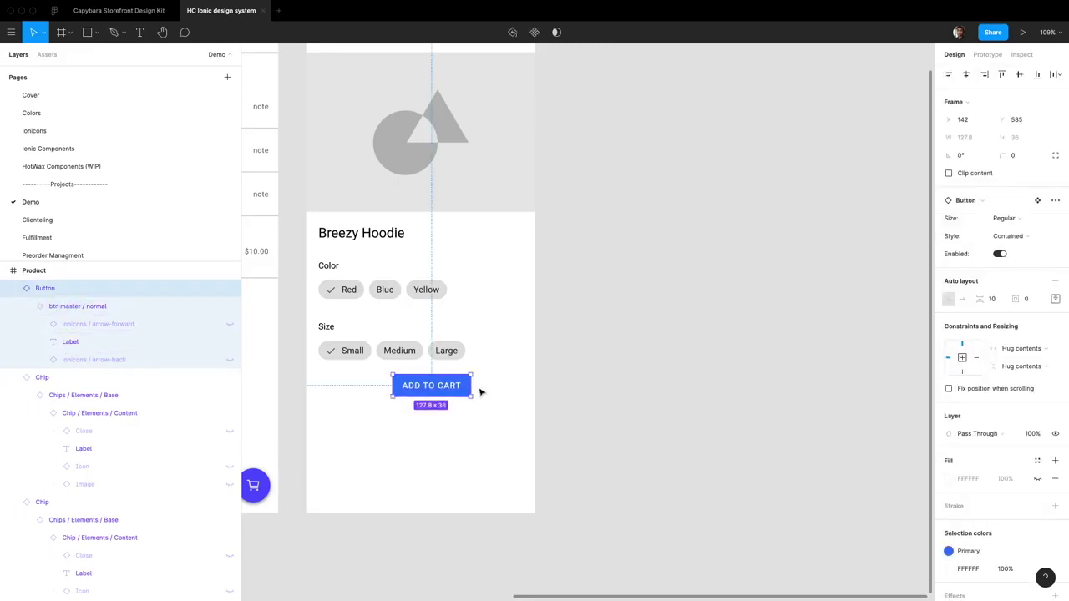
mouse_move(473, 387)
left_mouse_down()
mouse_move(499, 385)
mouse_move(460, 387)
mouse_move(493, 386)
left_mouse_up()
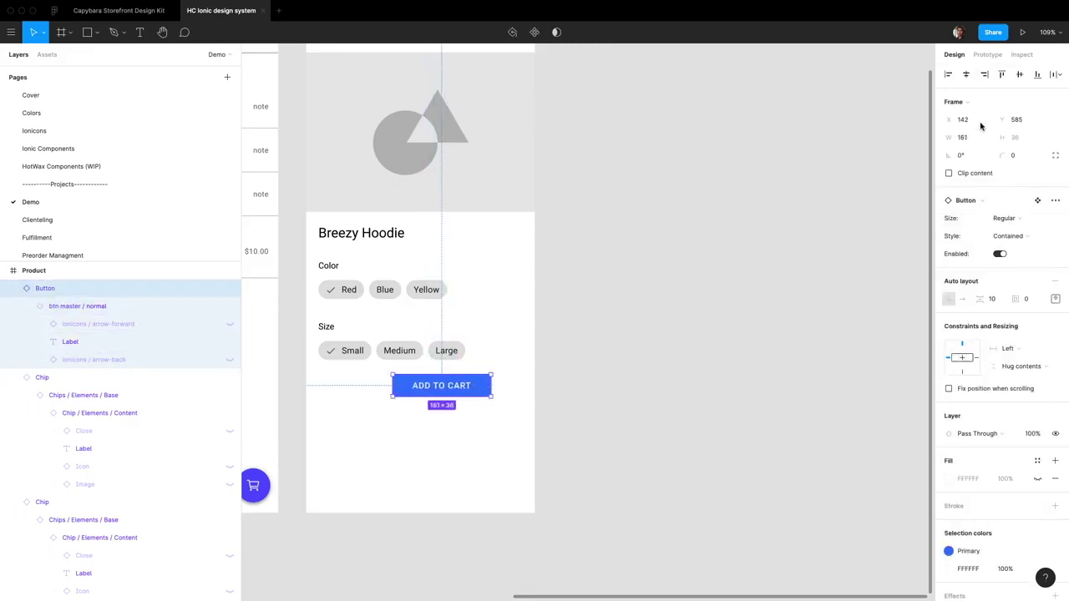
left_click(973, 136)
type("343")
key("Return")
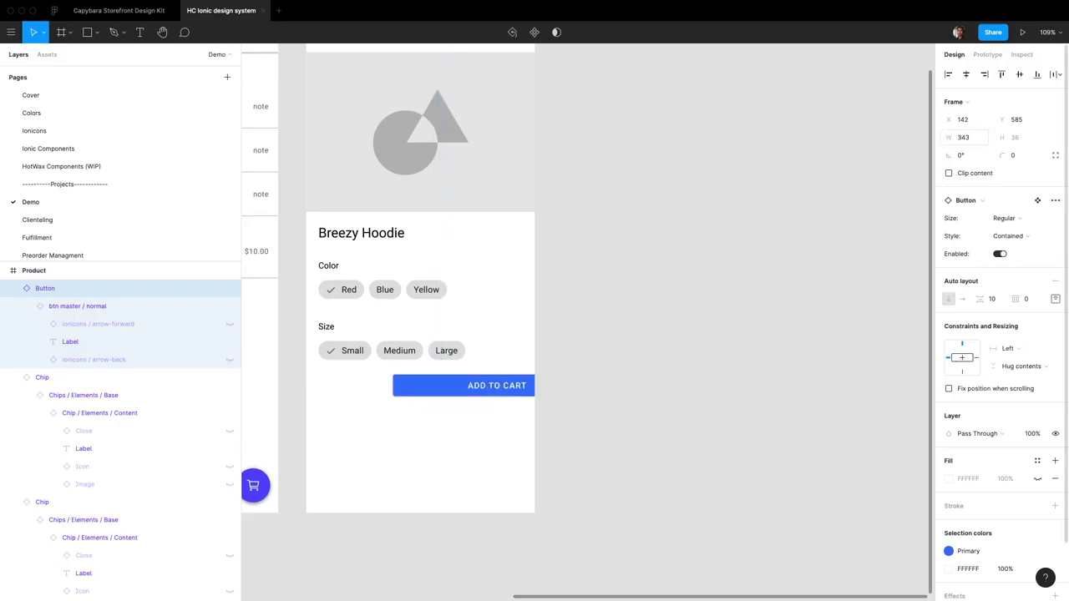
left_click(967, 74)
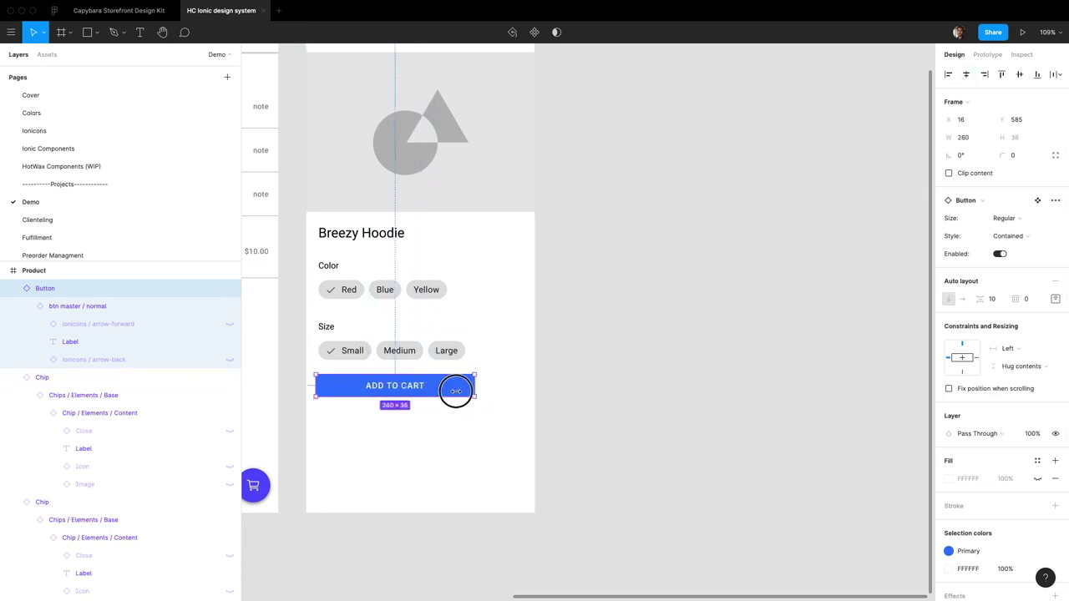
- Show the arrow-forward and arrow-back icons in the ADD TO CART button and hide arrow-forward again
left_click(217, 341)
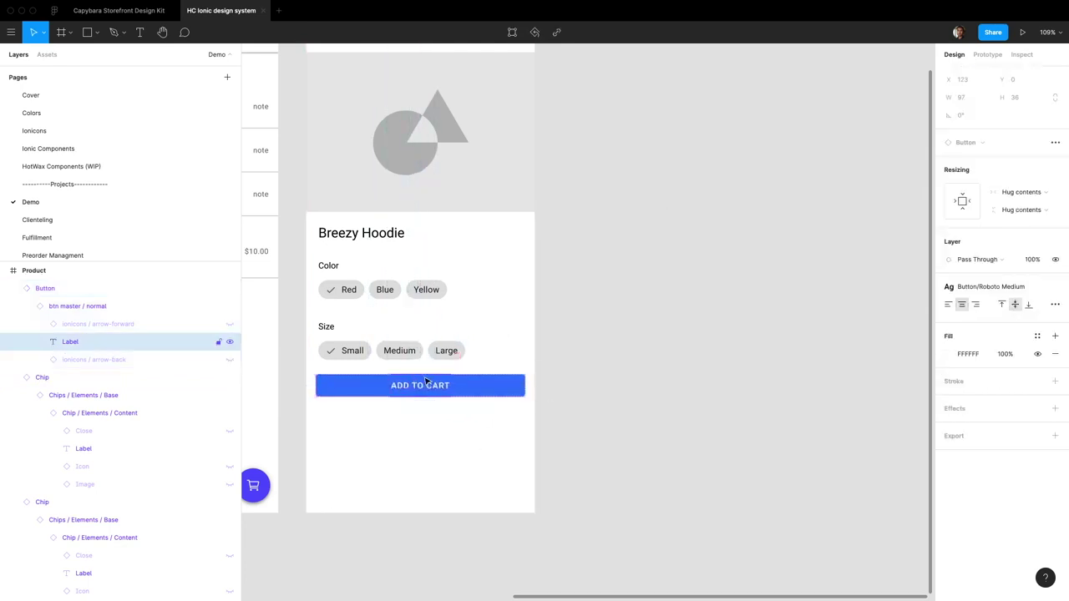
key("Escape")
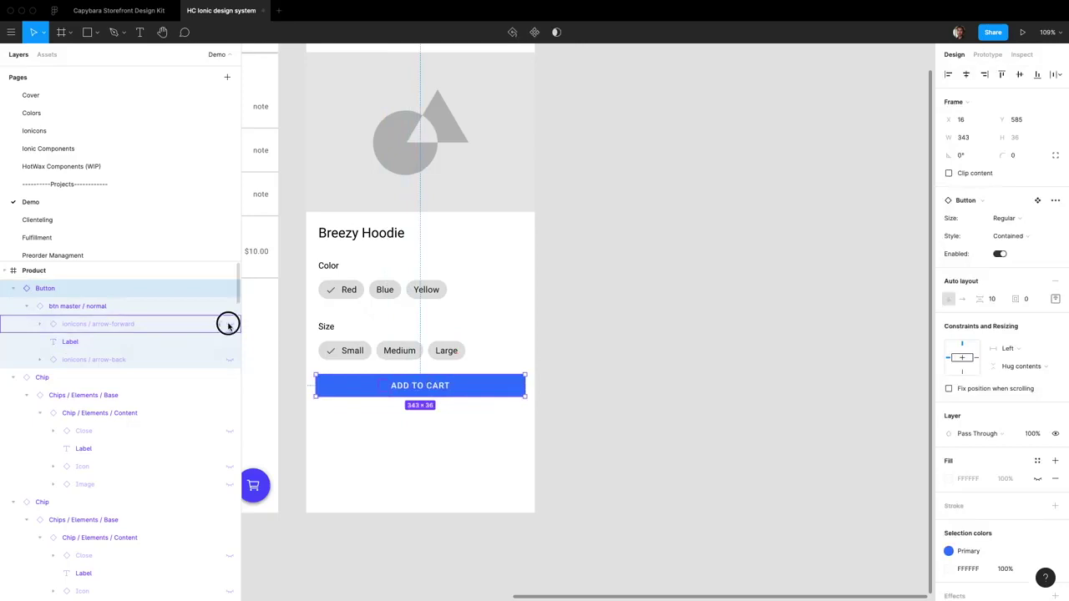
left_click(229, 325)
left_click(228, 360)
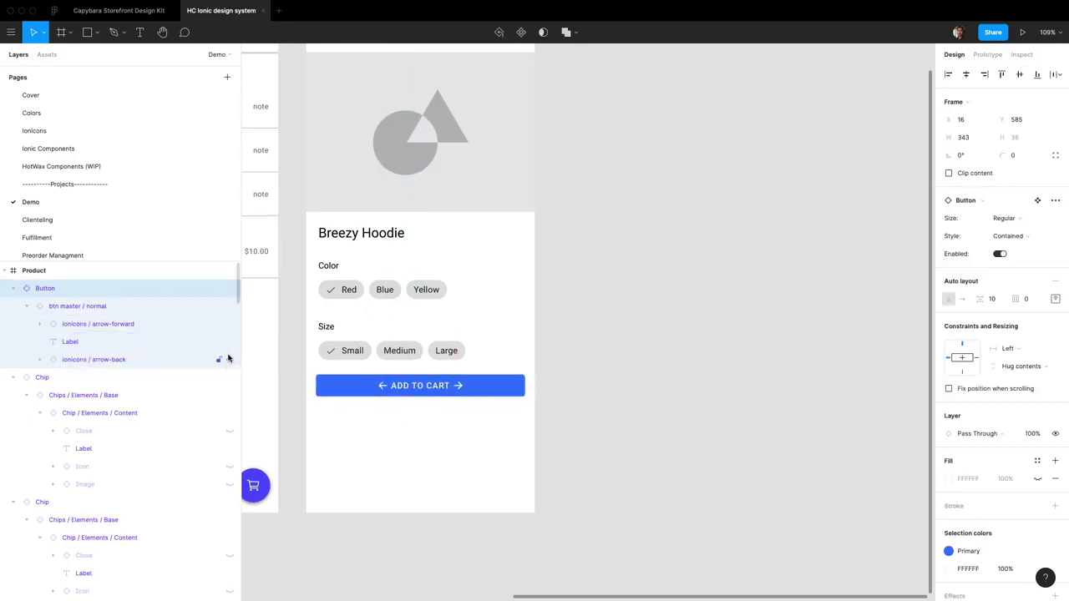
left_click(228, 325)
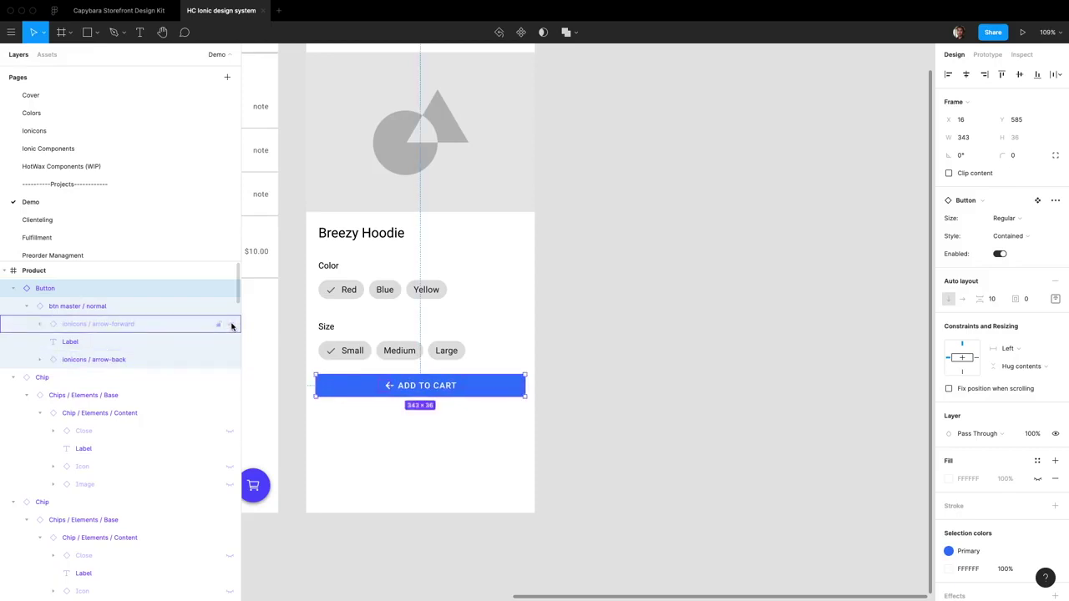
- Swap the ADD TO CART button's arrow-back icon for the cart-outline icon
left_click(134, 362)
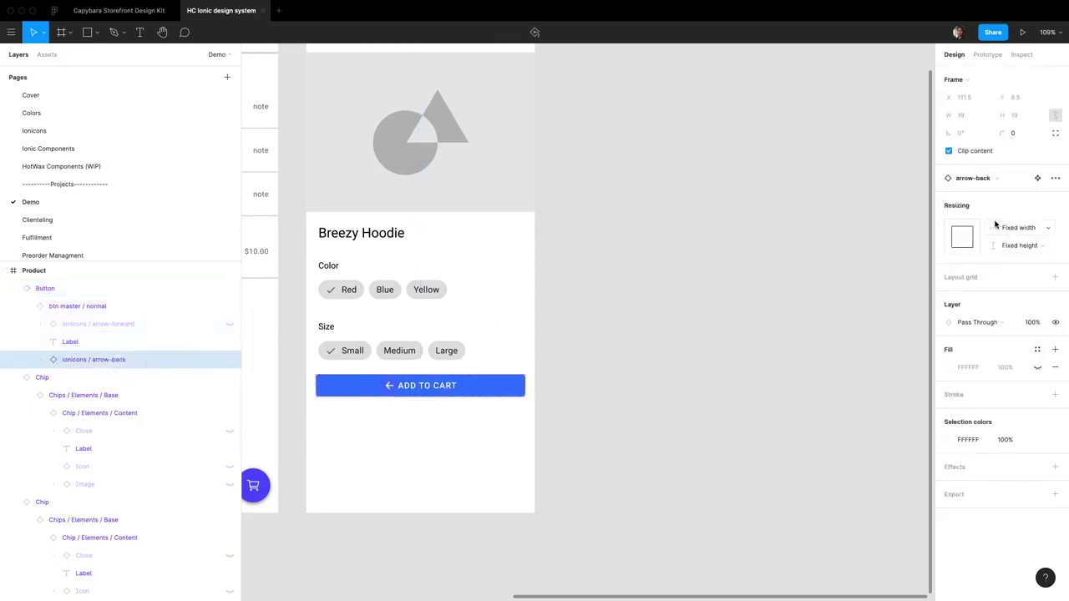
left_click(986, 181)
type("cart")
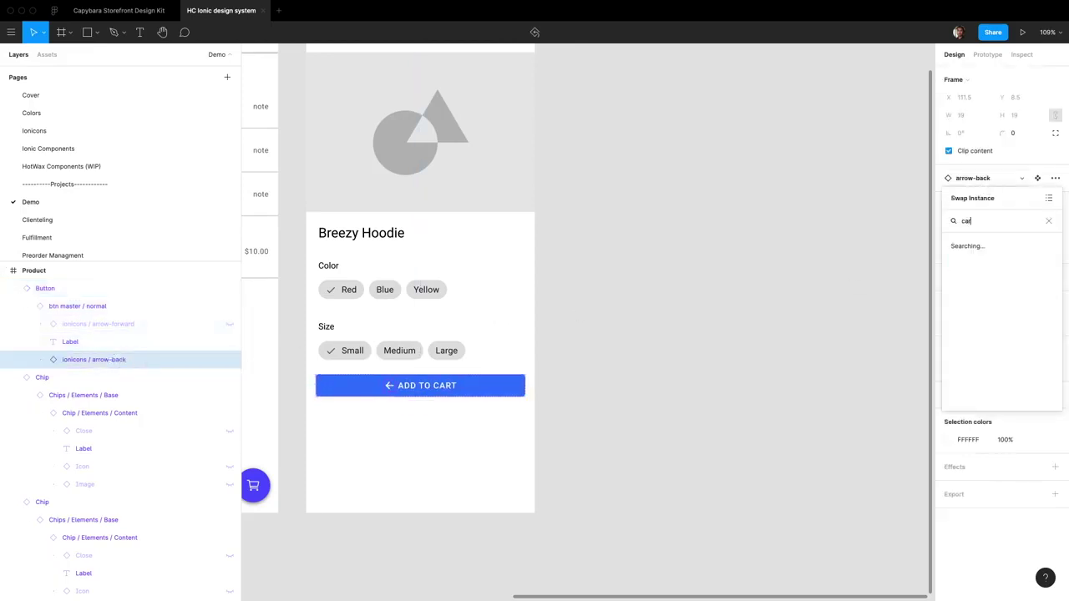
left_click(1021, 321)
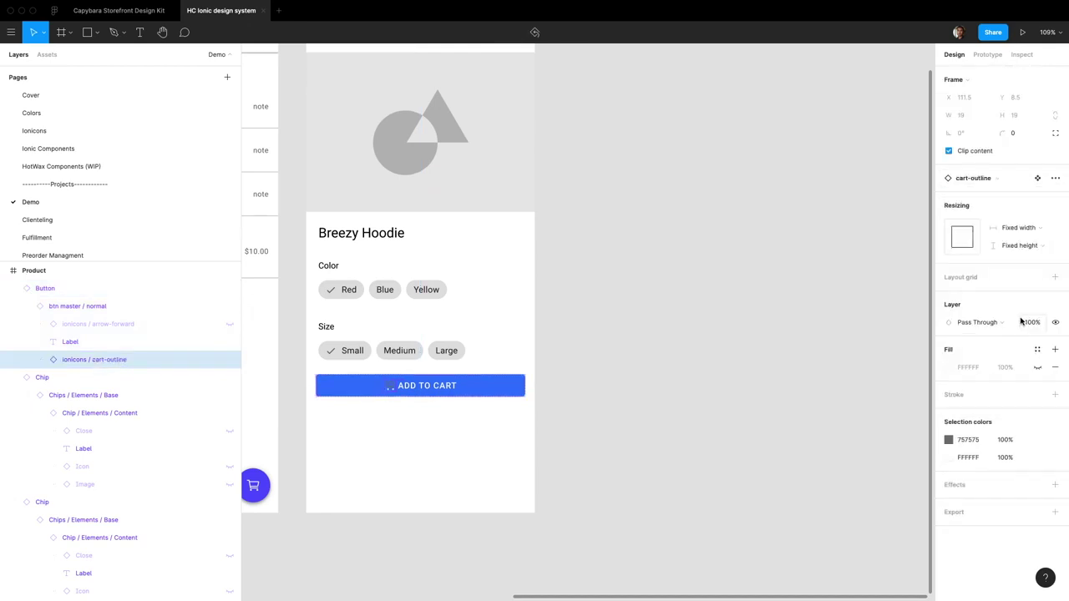
- Apply the Light color style to the cart-outline icon's 757575 color
left_click(1038, 440)
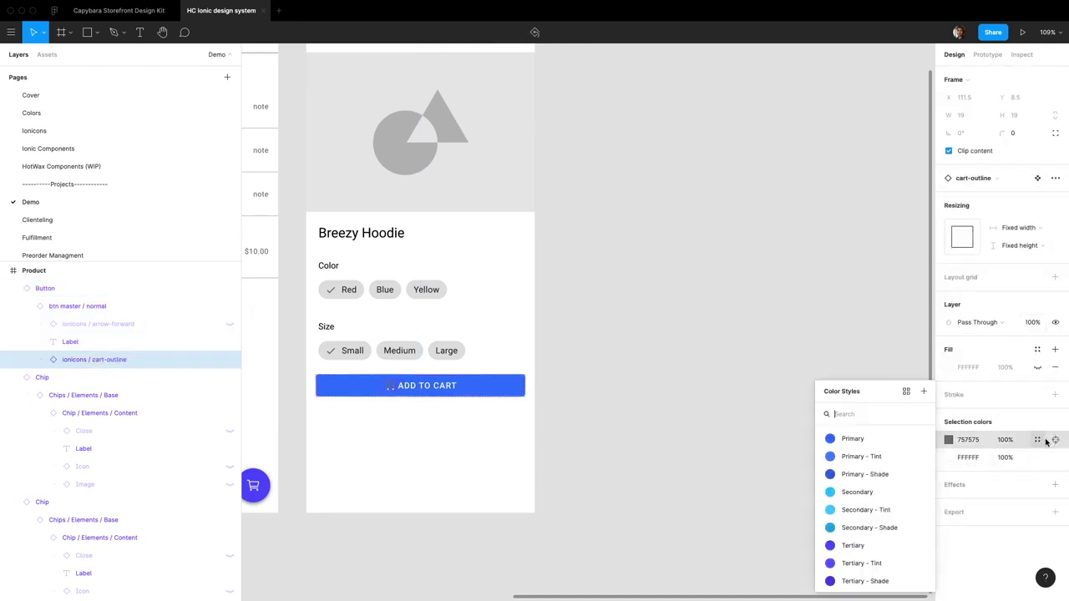
type("light")
left_click(852, 439)
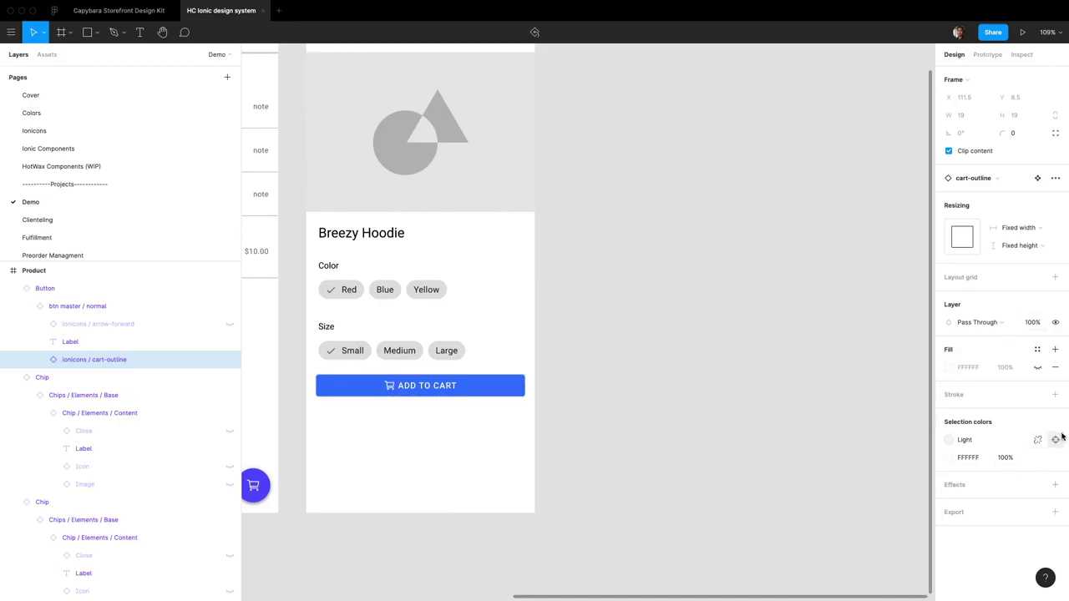
left_click(562, 411)
- Switch the ADD TO CART button's style to Outlined
left_click(511, 389)
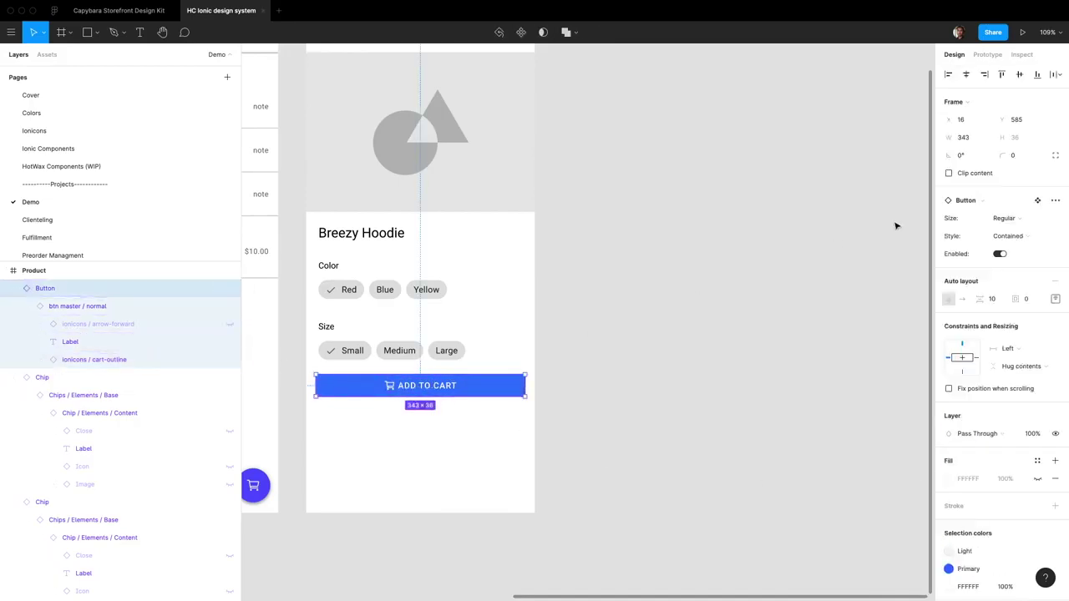
left_click(1033, 239)
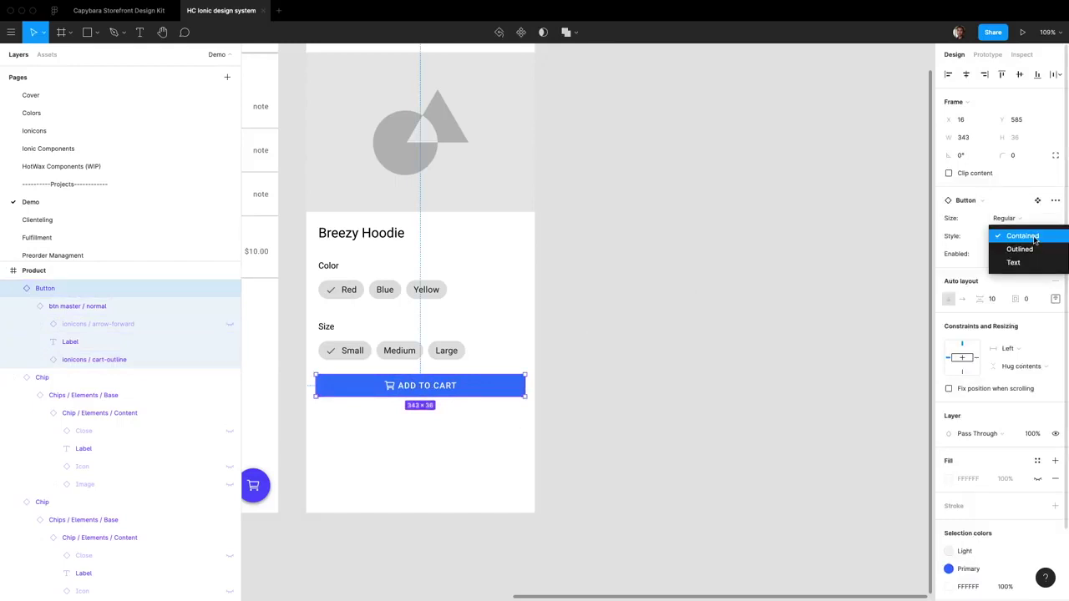
left_click(1034, 248)
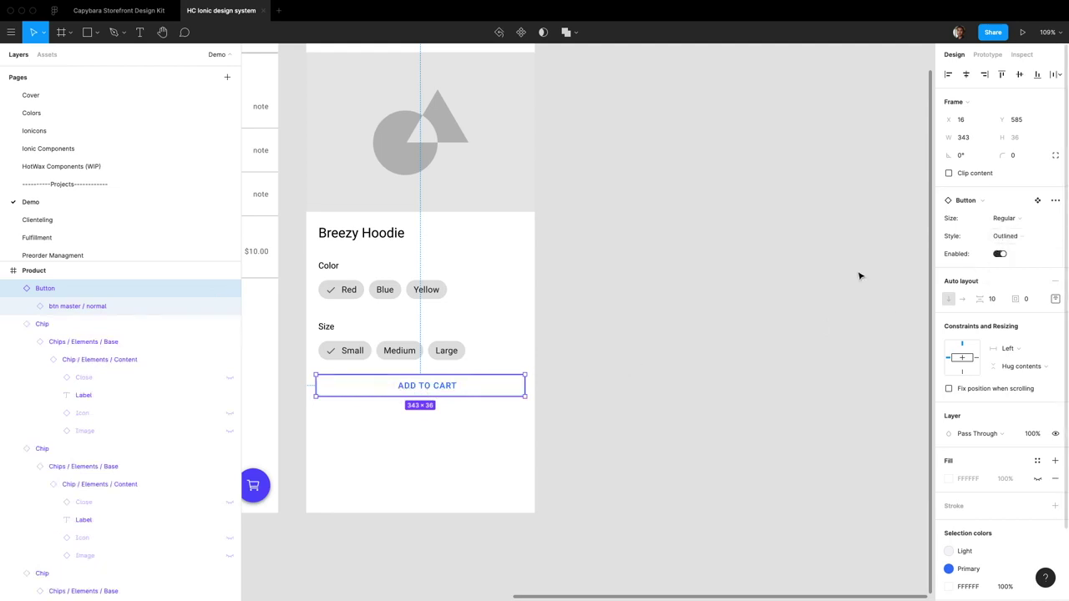
- Apply the Primary color style to both selection colors of the cart-outline icon inside the outlined button
left_click(77, 308)
key("Return")
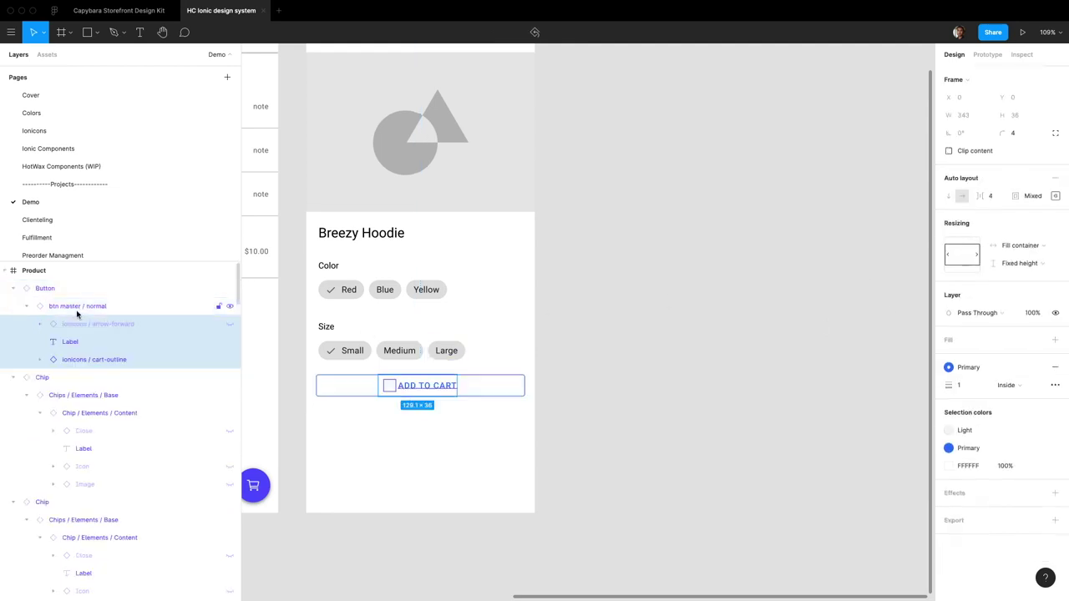
left_click(84, 356)
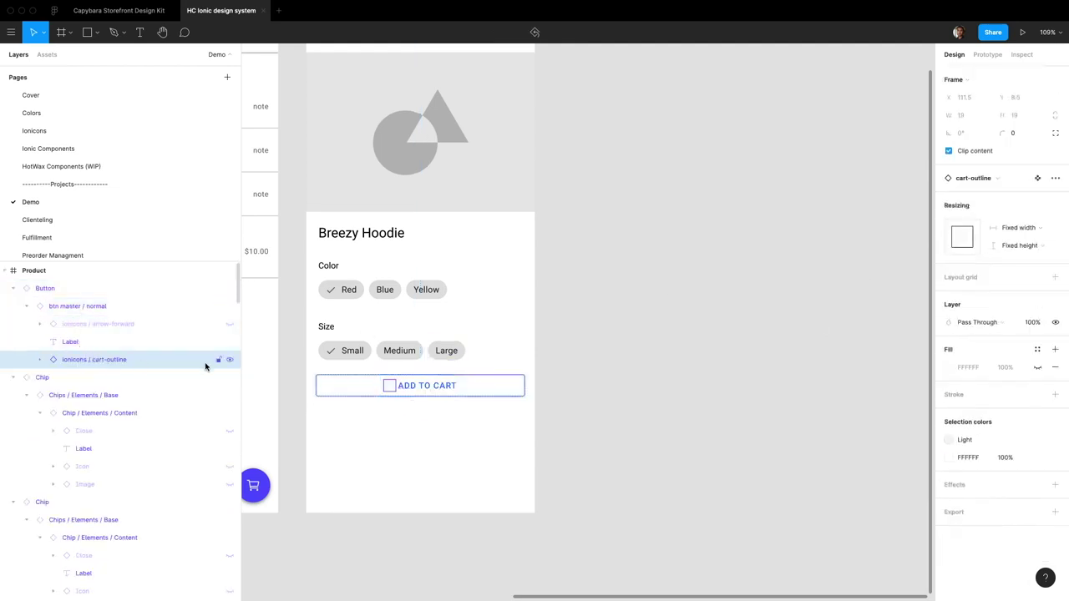
left_click(1038, 457)
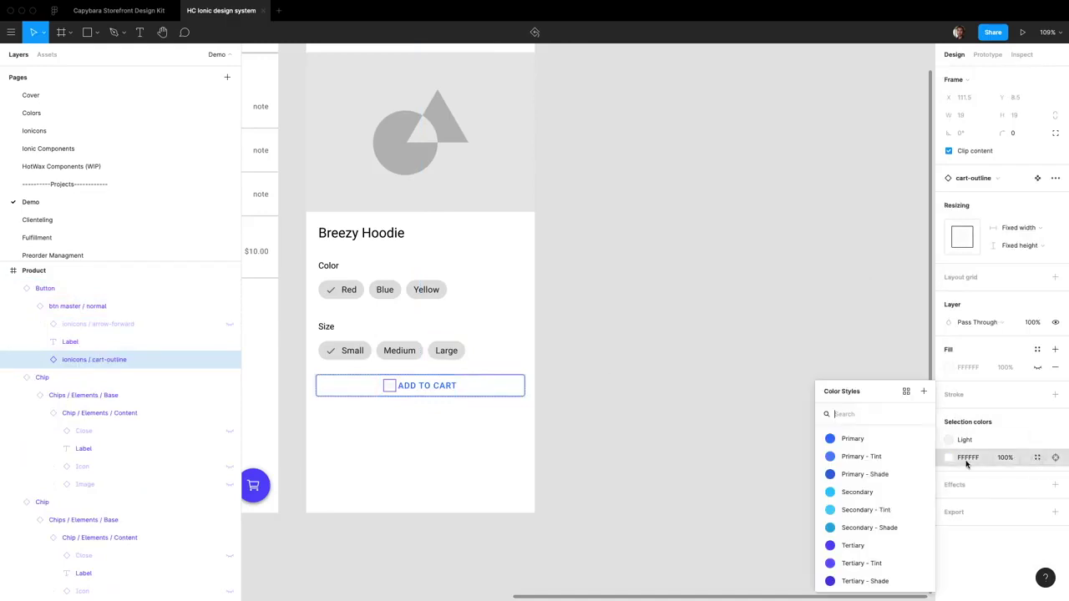
left_click(852, 438)
left_click(988, 446)
scroll(858, 441, "up", 5)
left_click(852, 439)
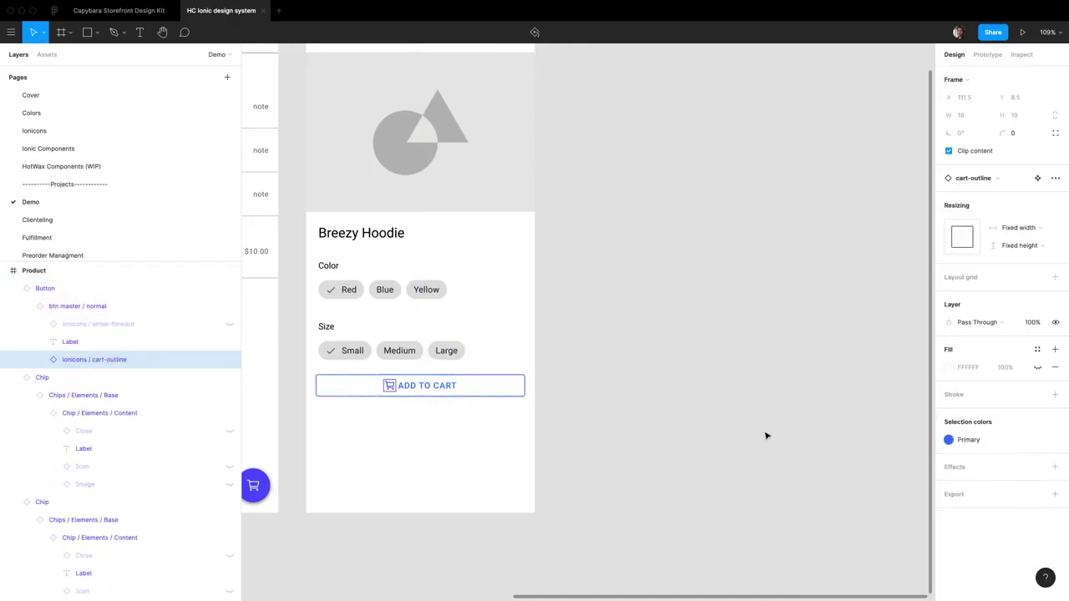
- Set the ADD TO CART button's style back to Contained
left_click(653, 408)
left_click(380, 392)
left_click(1019, 237)
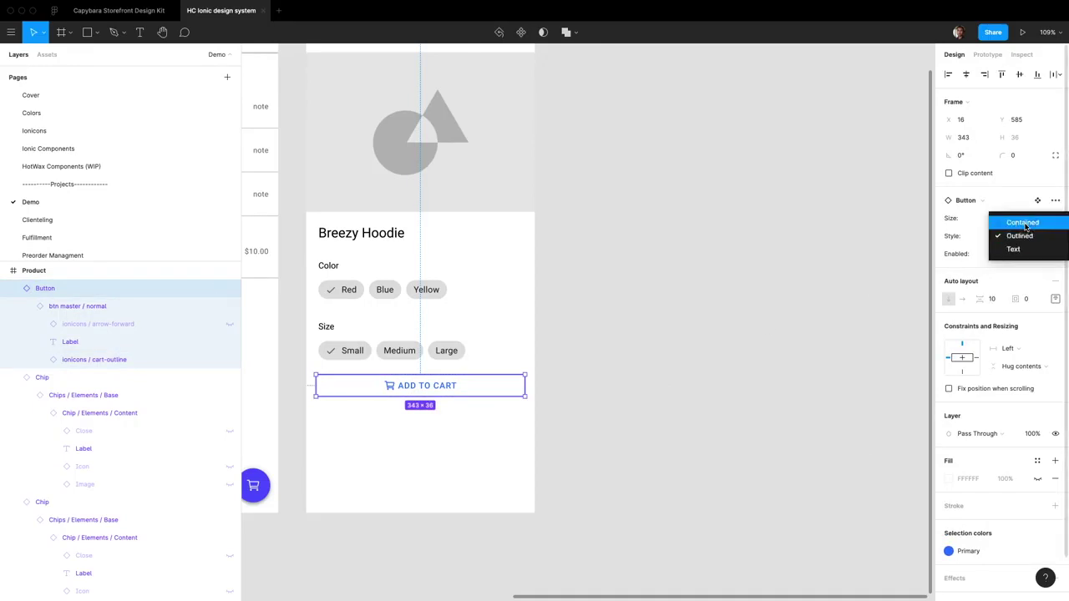
left_click(1012, 222)
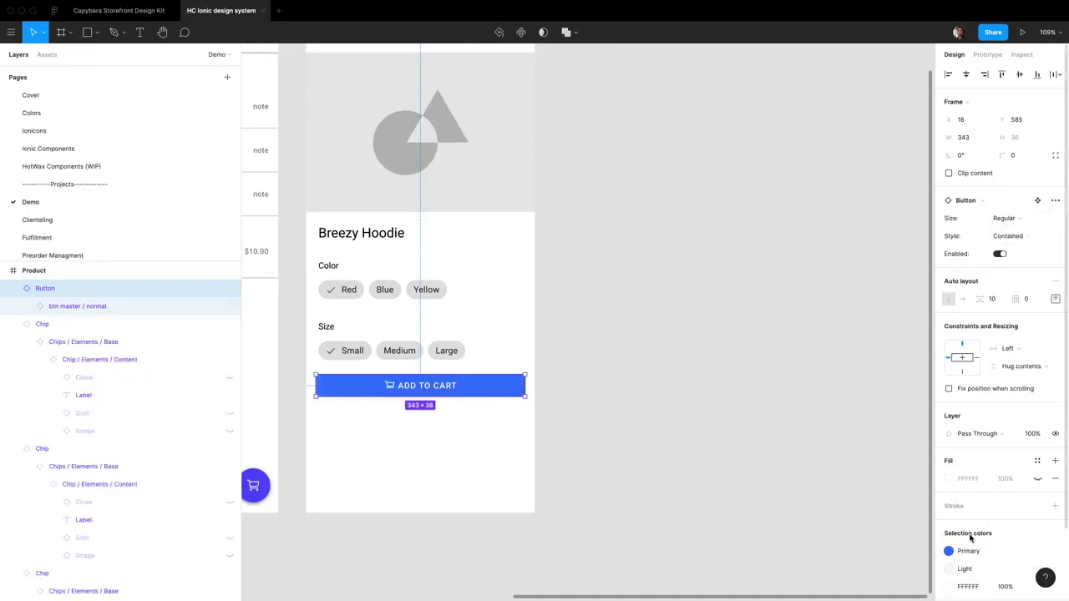
- Try replacing the whole button's Primary color with the Light color style, then undo it
scroll(948, 526, "down", 2)
left_click(969, 469)
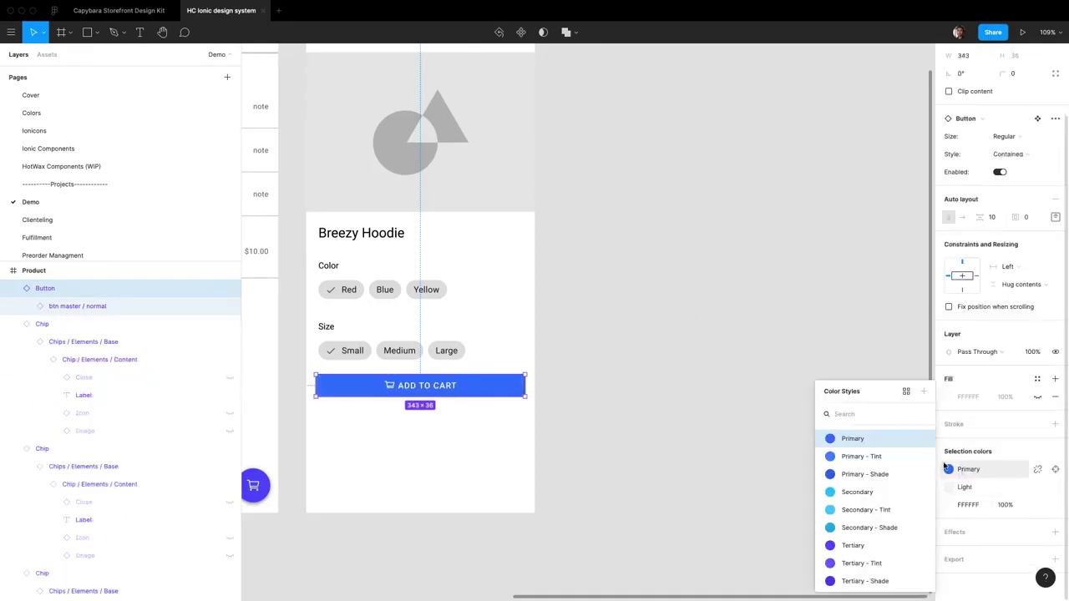
type("light")
left_click(861, 438)
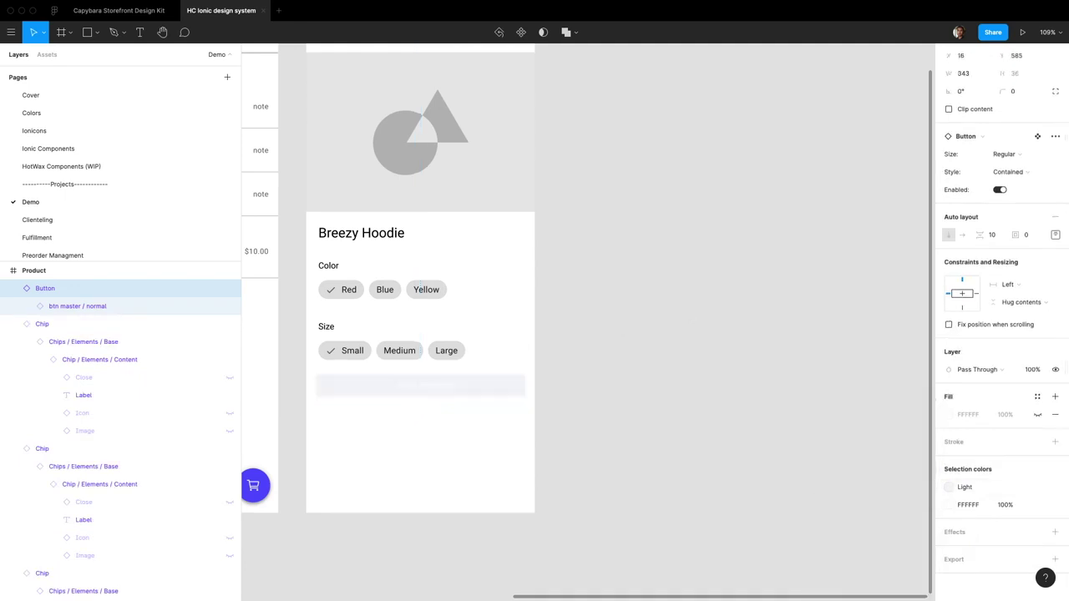
key("super+z")
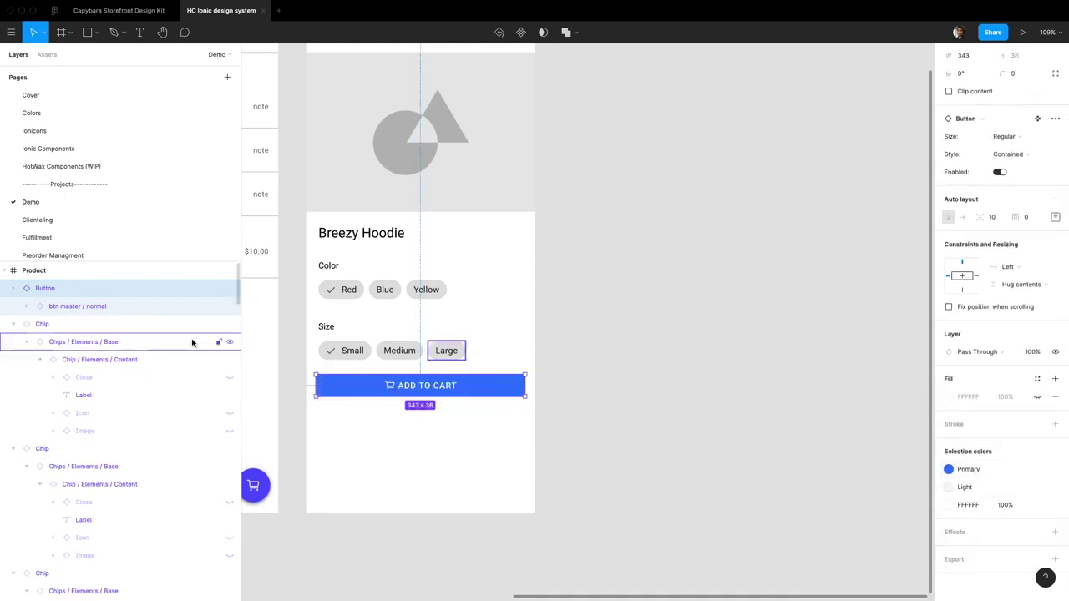
- Replace the Primary color of the button's nested cart-outline icon with the Light color style
left_click(65, 308)
key("Return")
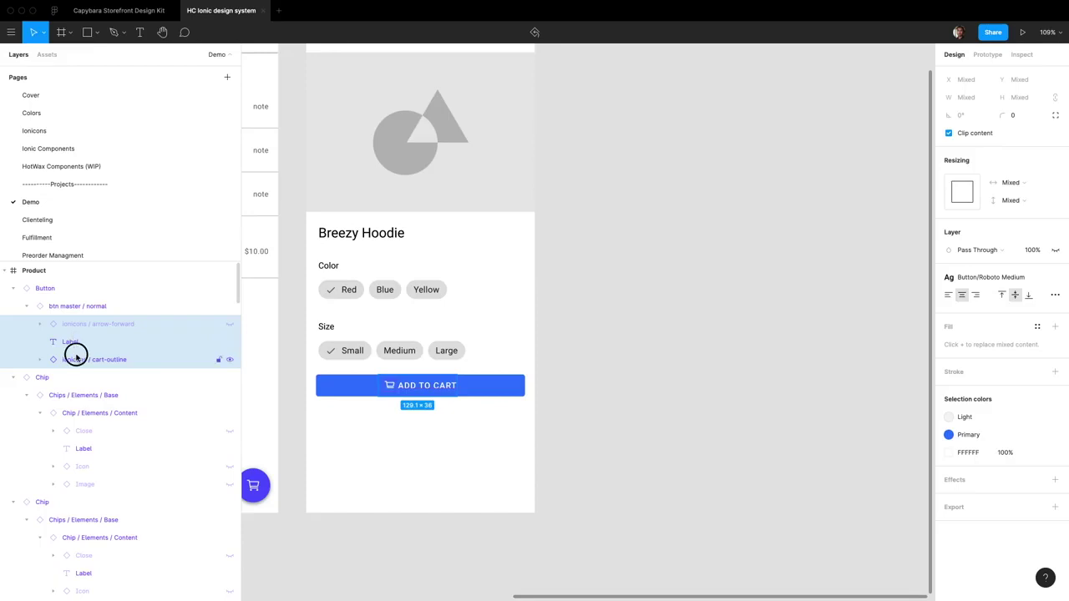
left_click(73, 358)
left_click(1014, 443)
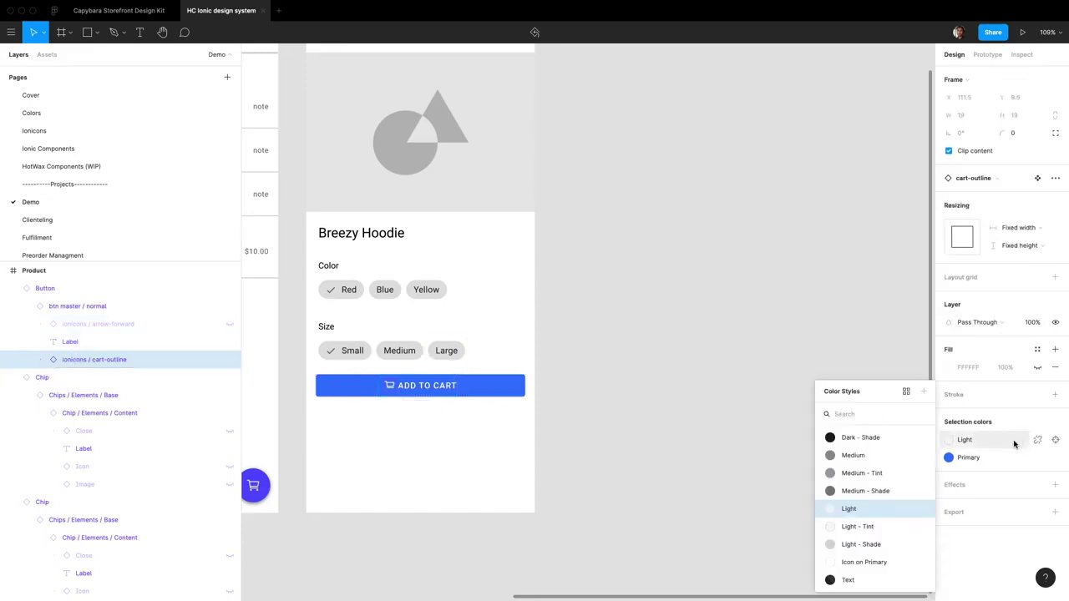
left_click(989, 456)
type("ligh")
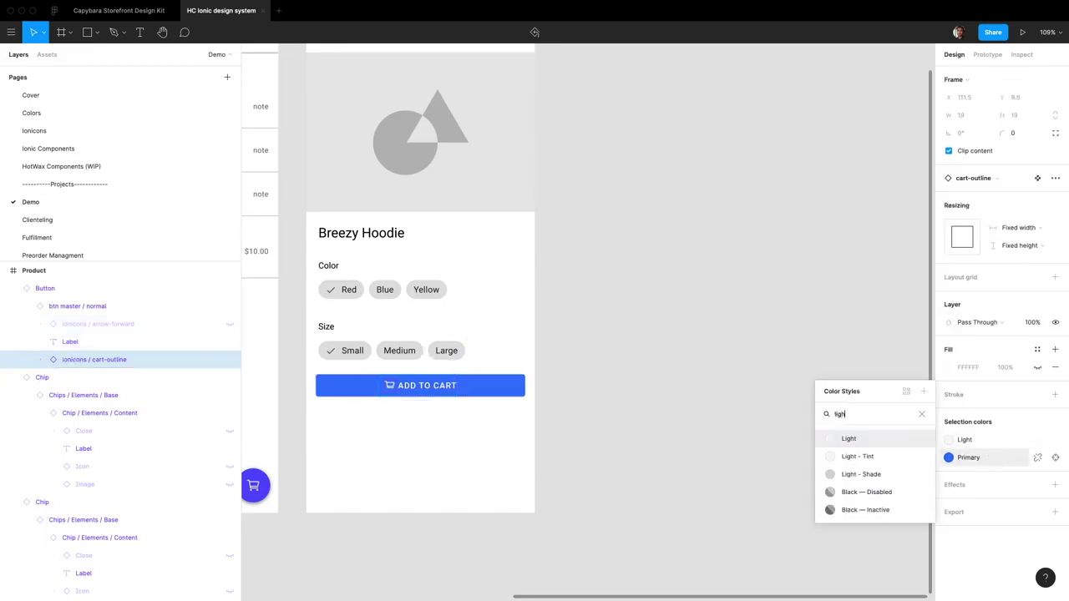
key("Return")
left_click(644, 423)
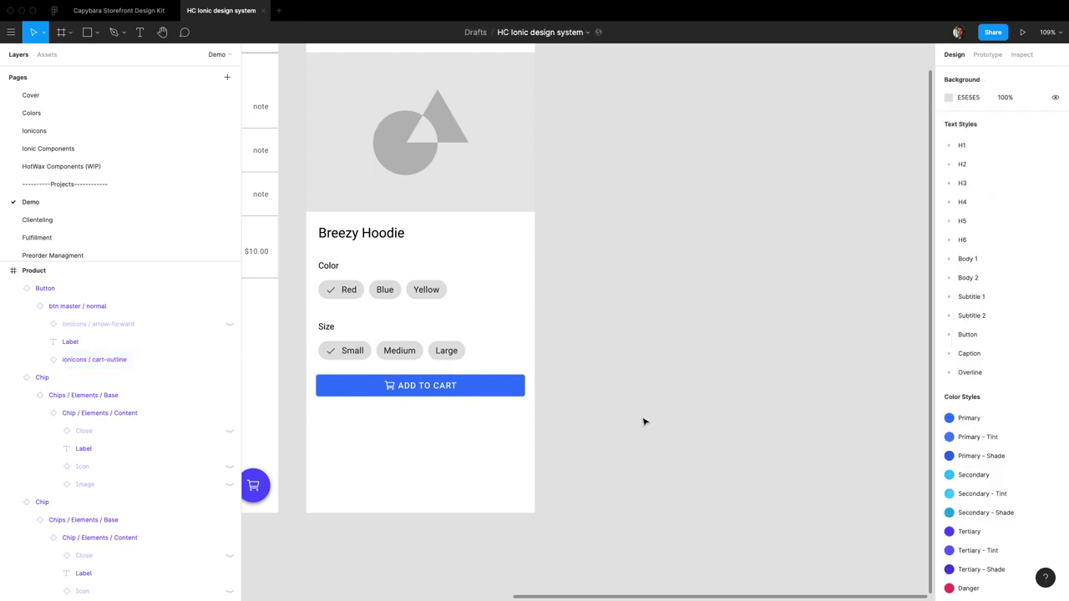
- Review the ADD TO CART button and examine the GAP side menu, Home and Product Detail screens side by side
left_click(424, 380)
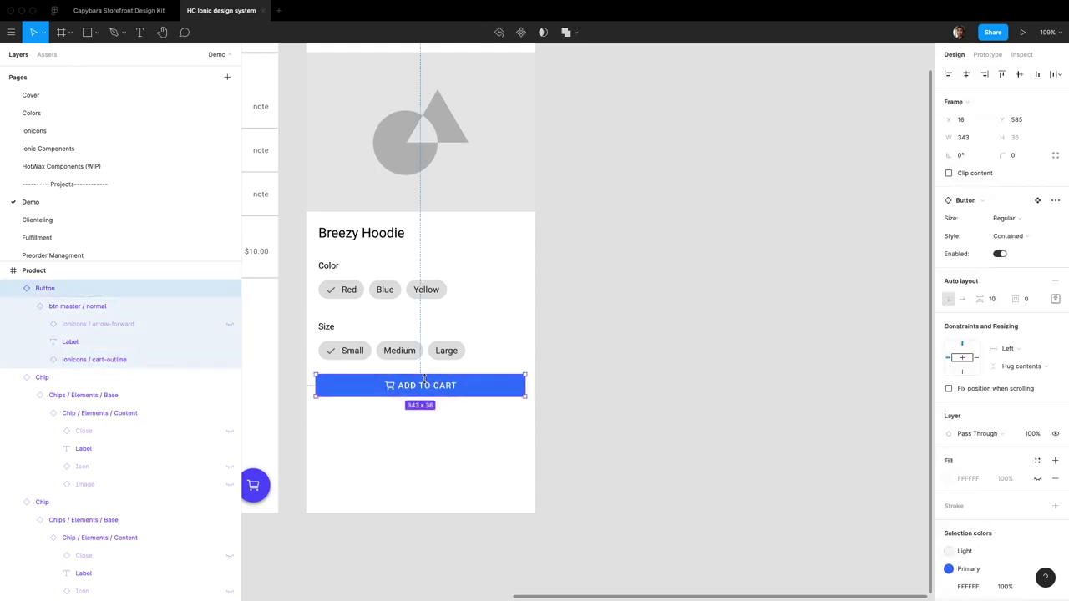
left_click(677, 403)
left_click(494, 391)
left_click(477, 451)
scroll(509, 446, "left", 1)
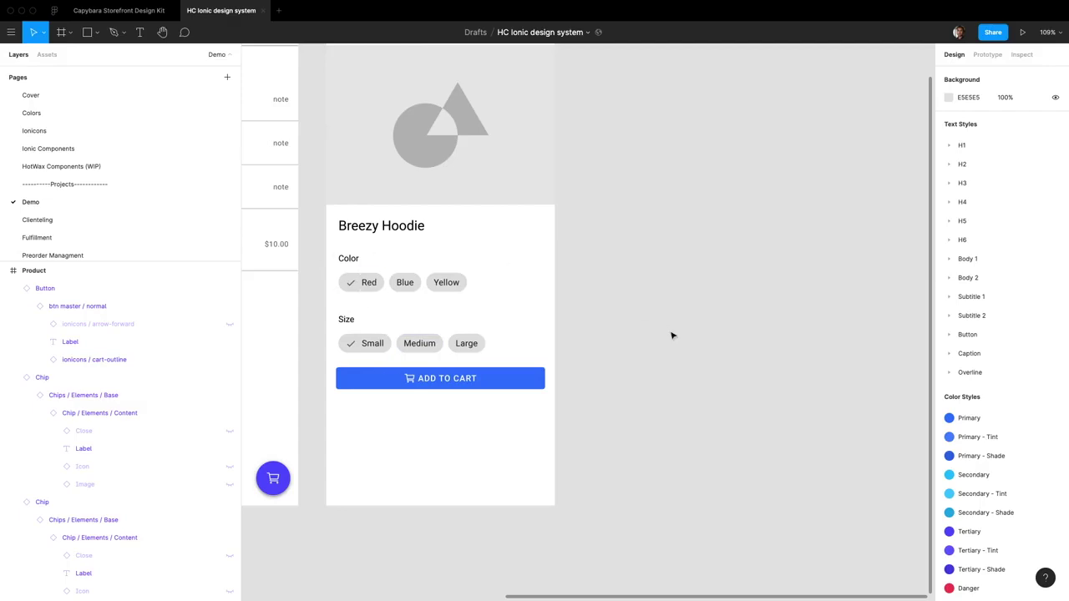
scroll(417, 356, "up", 3)
key("shift+1")
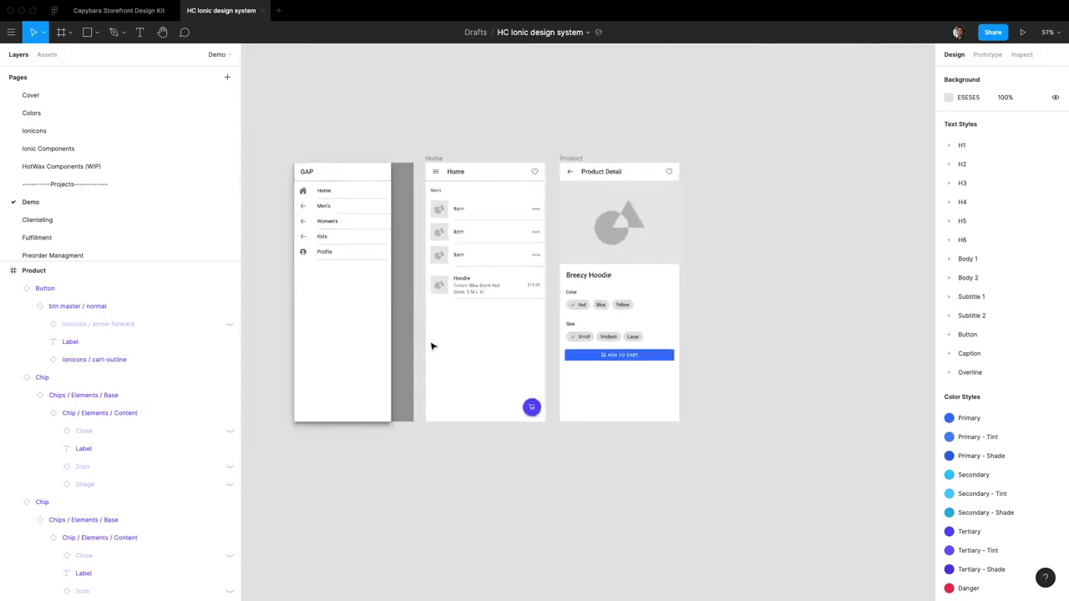
scroll(556, 212, "up", 3)
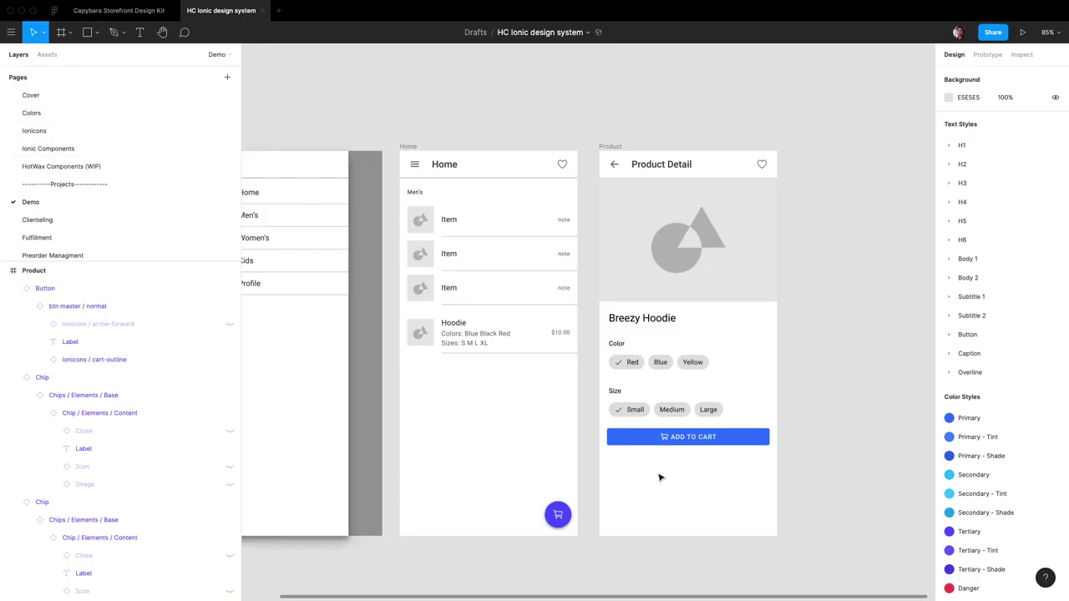
scroll(655, 478, "down", 5, "ctrl")
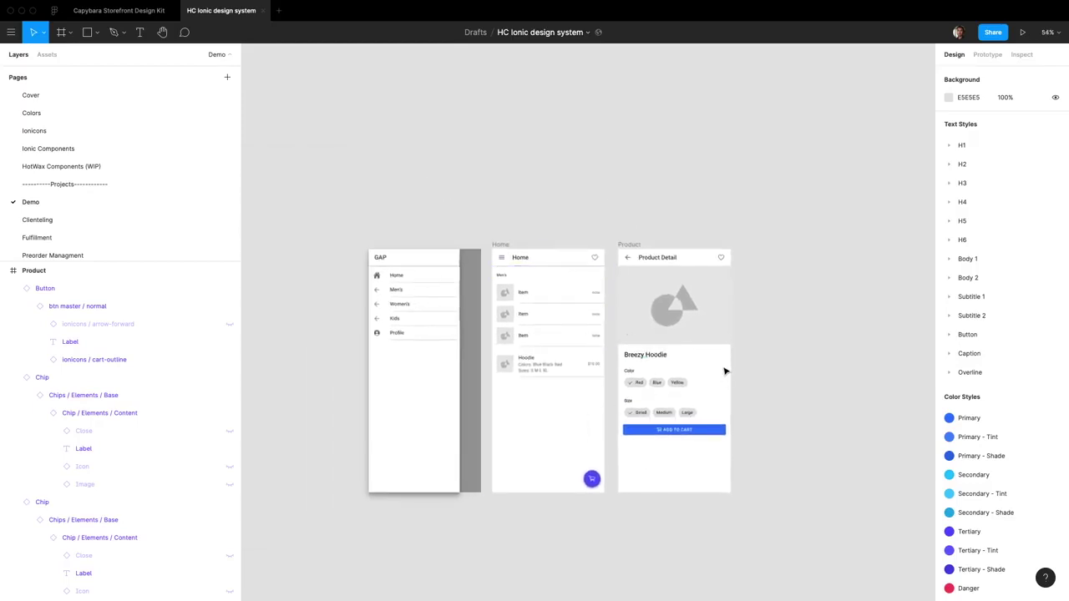
scroll(558, 380, "up", 2, "ctrl")
scroll(559, 380, "up", 3, "ctrl")
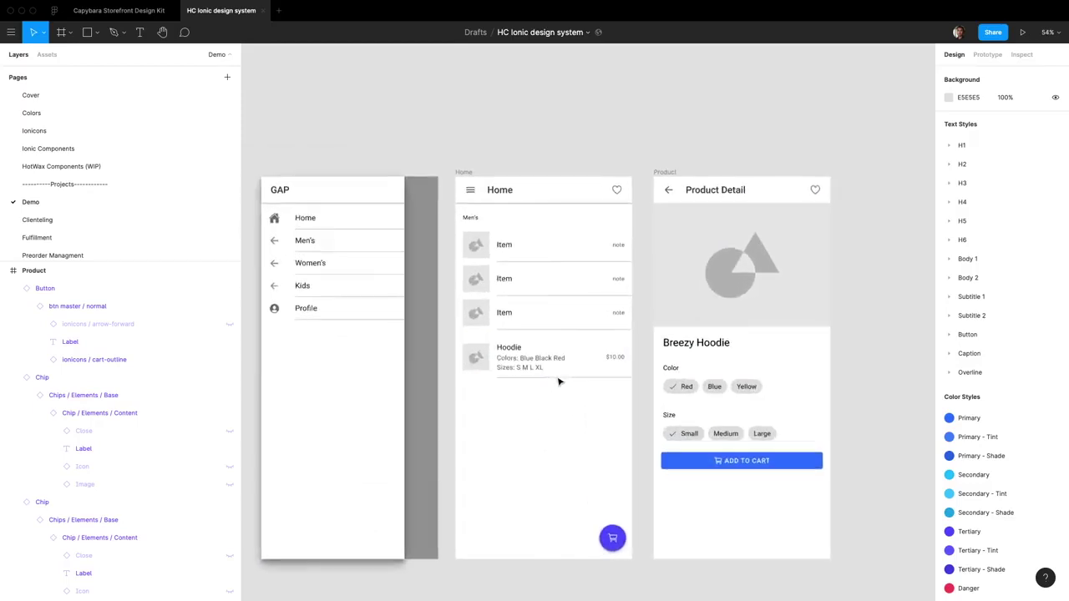
scroll(401, 340, "down", 1)
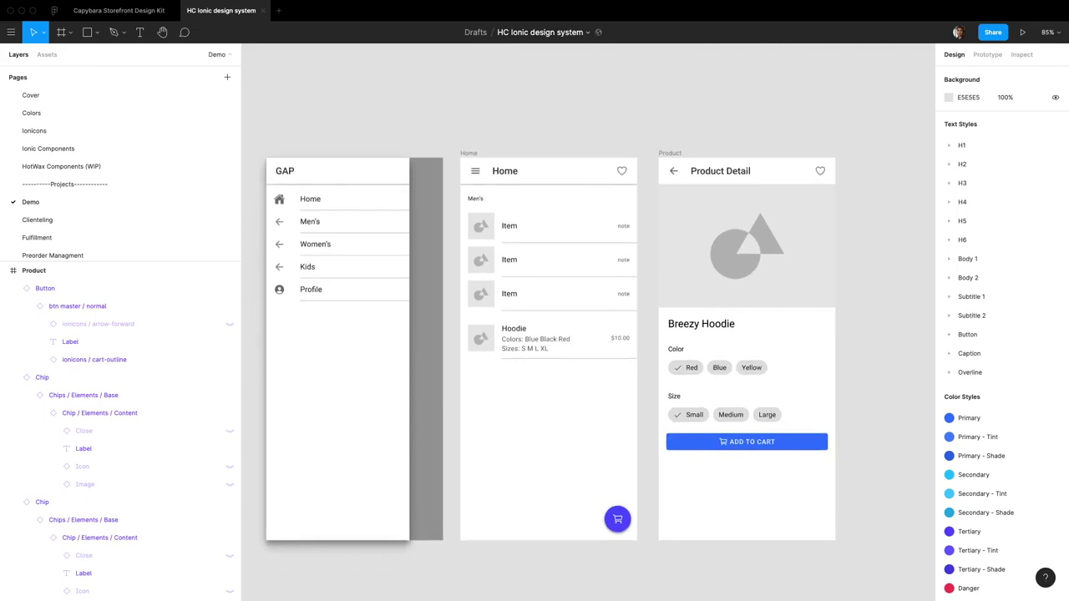